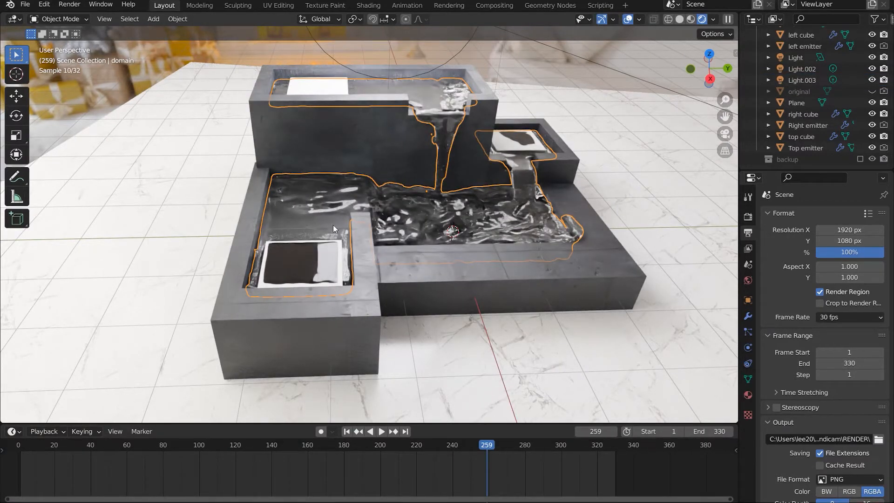
- Examine the finished fountain, its surrounding floor plane and the lights from several angles in the rendered view
{"action": "left_click", "coordinate": [494, 283]}
{"action": "middle_click_drag", "start_coordinate": [614, 276], "coordinate": [463, 147]}
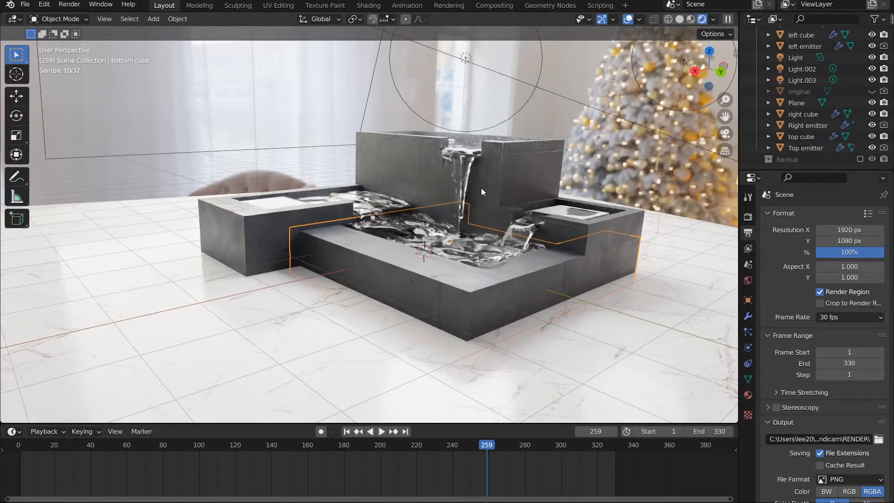
{"action": "middle_click_drag", "start_coordinate": [482, 188], "coordinate": [486, 225]}
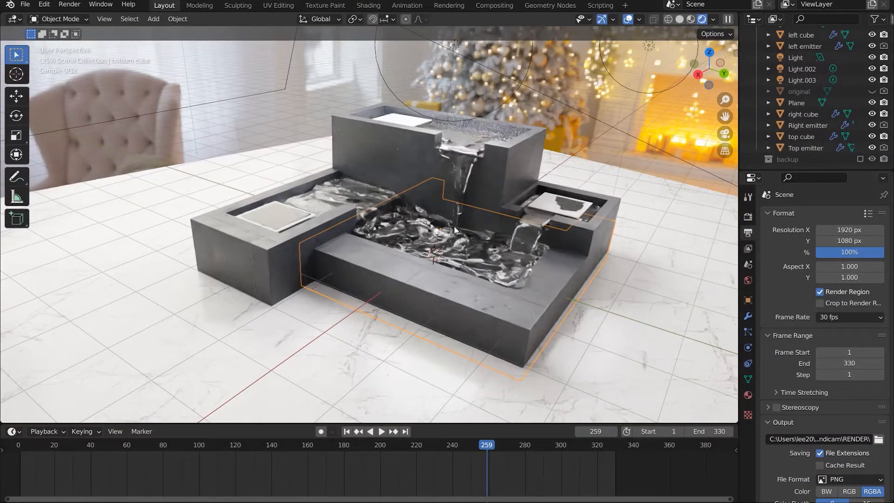
{"action": "middle_click_drag", "start_coordinate": [448, 210], "coordinate": [364, 97]}
{"action": "left_click", "coordinate": [432, 75]}
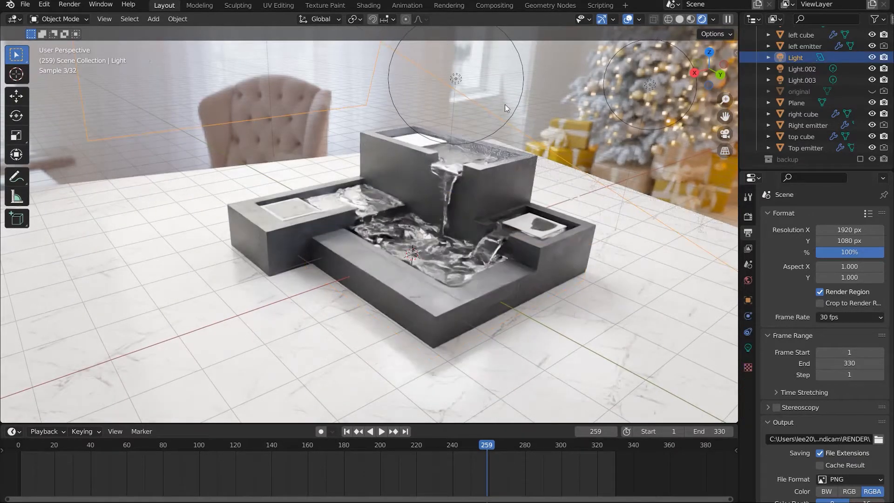
{"action": "middle_click_drag", "start_coordinate": [550, 120], "coordinate": [530, 142]}
{"action": "scroll", "coordinate": [529, 142], "scroll_direction": "up", "scroll_amount": 4}
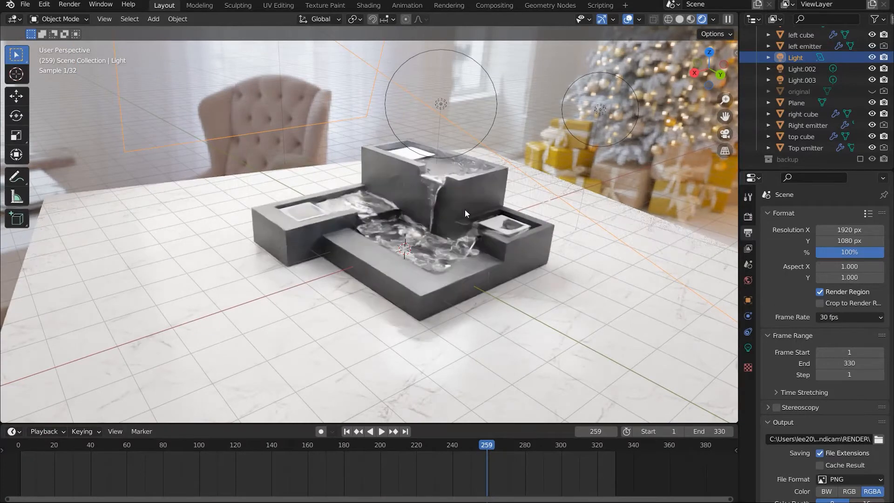
{"action": "middle_click_drag", "start_coordinate": [464, 208], "coordinate": [516, 330]}
{"action": "left_click", "coordinate": [554, 314]}
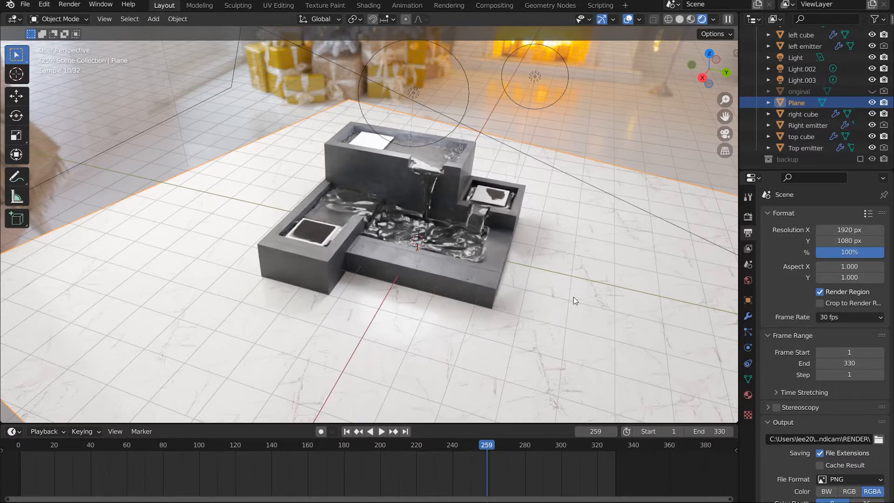
{"action": "middle_click_drag", "start_coordinate": [574, 297], "coordinate": [526, 276]}
{"action": "scroll", "coordinate": [525, 276], "scroll_direction": "up", "scroll_amount": 1}
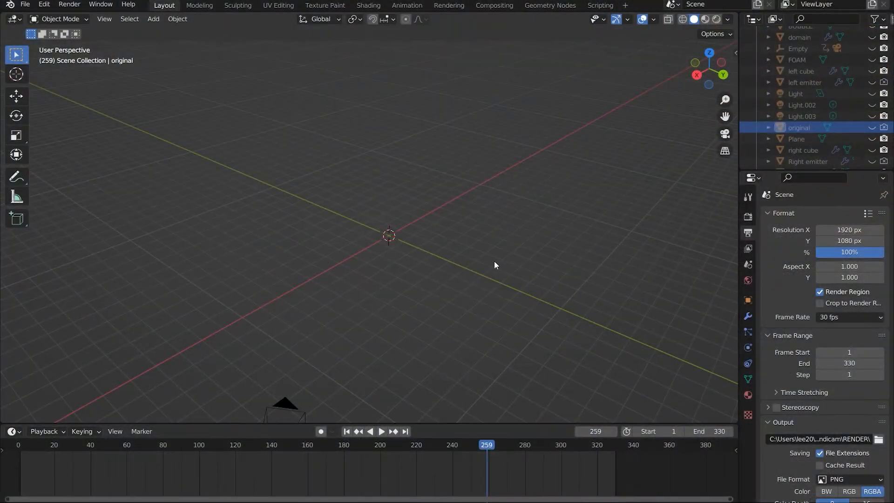
- Unhide the "original" object in the otherwise hidden scene
{"action": "middle_click_drag", "start_coordinate": [454, 261], "coordinate": [417, 260]}
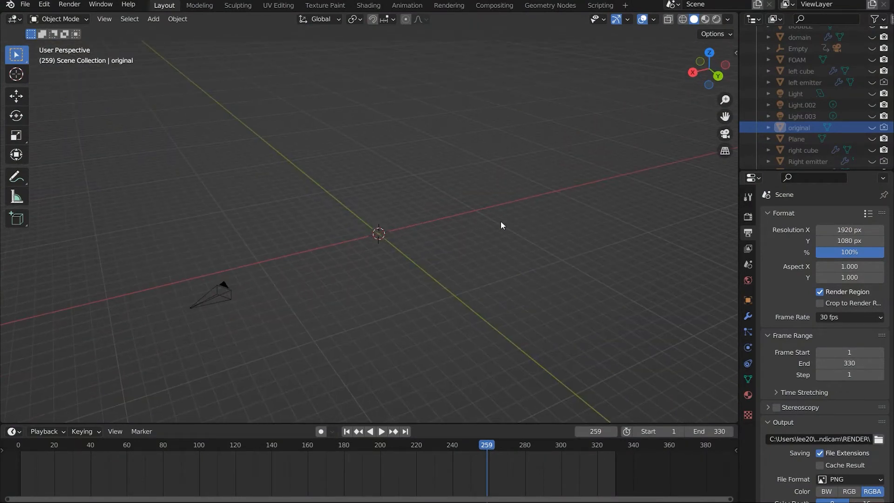
{"action": "left_click", "coordinate": [871, 127]}
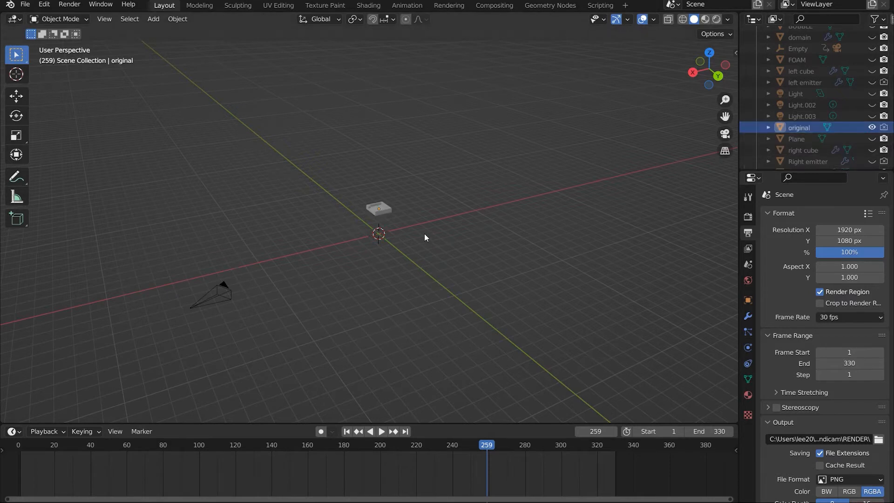
{"action": "scroll", "coordinate": [426, 235], "scroll_direction": "up", "scroll_amount": 4}
{"action": "scroll", "coordinate": [425, 233], "scroll_direction": "up", "scroll_amount": 5}
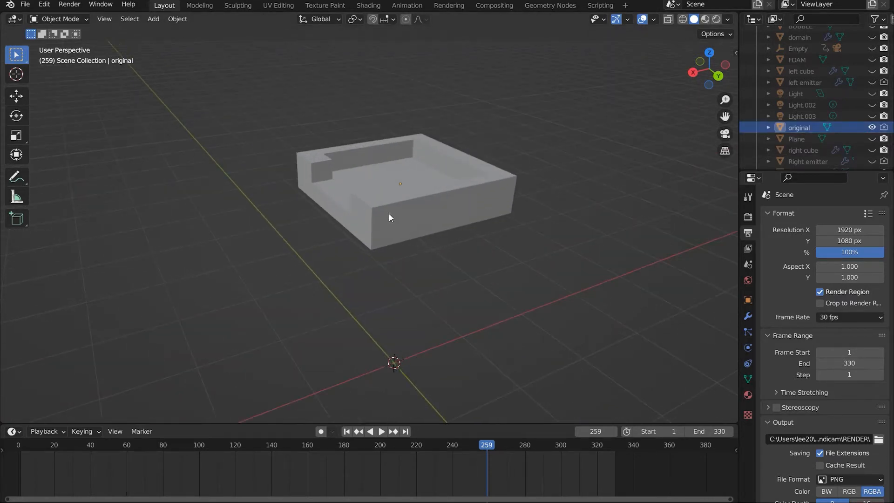
- Put the original block into Edit Mode and enable the Screencast Keys display
{"action": "left_click", "coordinate": [410, 213]}
{"action": "key", "text": "Tab"}
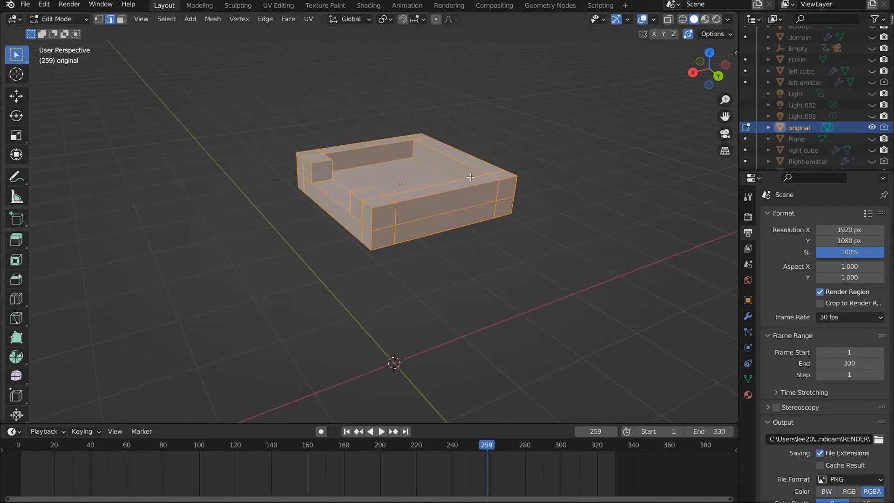
{"action": "key", "text": "n"}
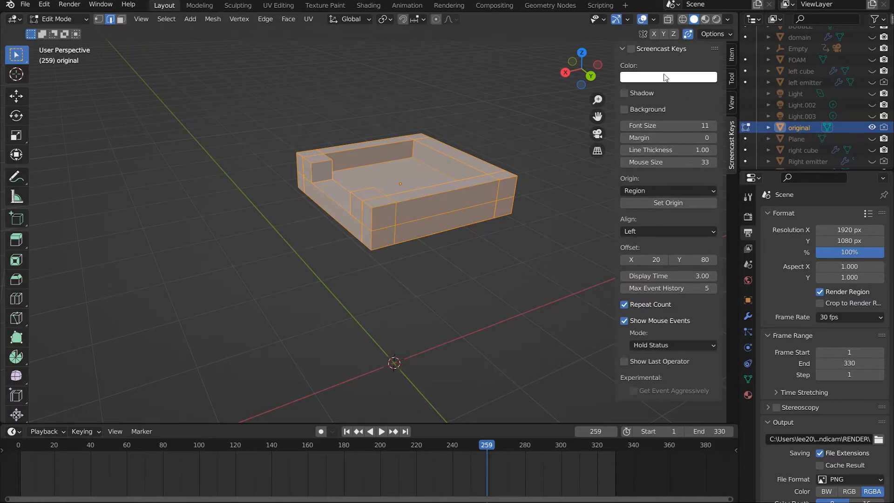
{"action": "left_click", "coordinate": [632, 50]}
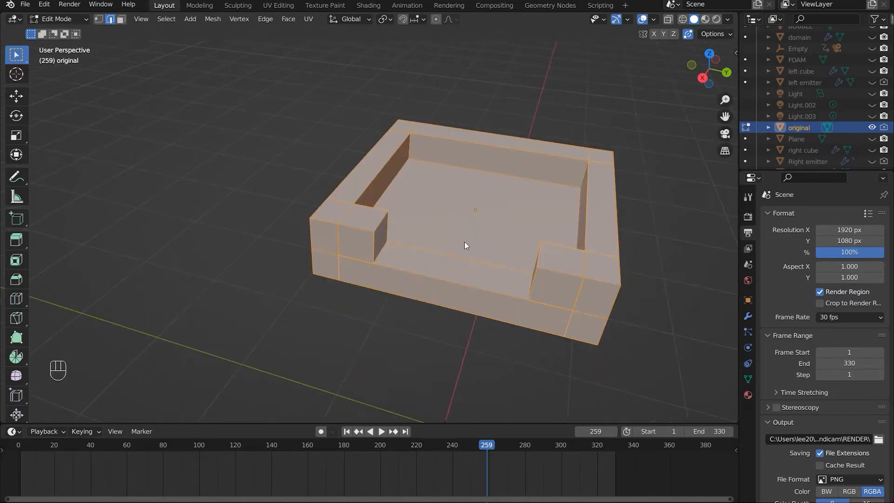
{"action": "key", "text": "Tab"}
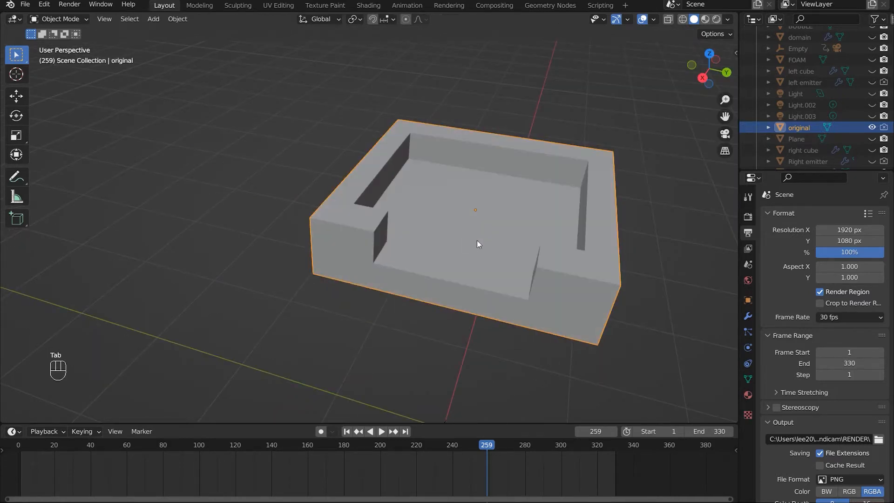
{"action": "key", "text": "Tab"}
- Examine the original block's edges around the inner basin from the top view and in perspective
{"action": "left_click", "coordinate": [645, 184]}
{"action": "middle_click_drag", "start_coordinate": [630, 199], "coordinate": [327, 189]}
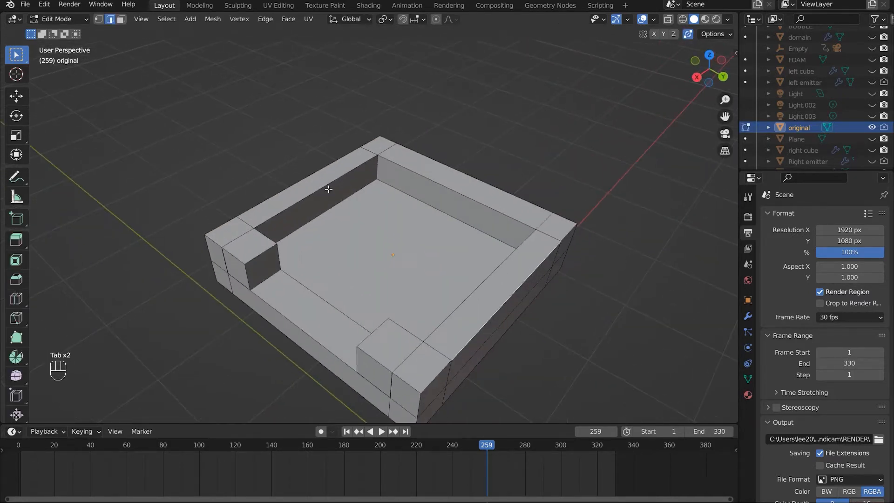
{"action": "middle_click_drag", "start_coordinate": [279, 235], "coordinate": [390, 266]}
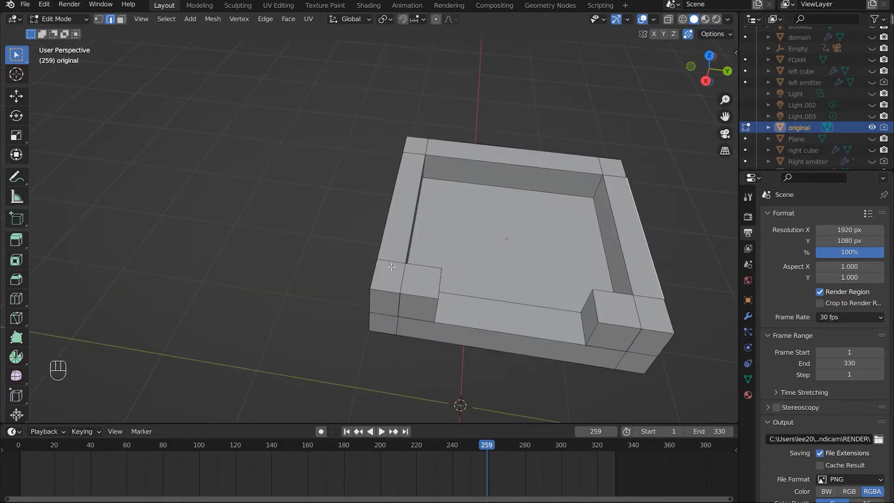
{"action": "key", "text": "KP_7"}
{"action": "middle_click_drag", "start_coordinate": [472, 219], "coordinate": [361, 200], "text": "shift"}
{"action": "scroll", "coordinate": [362, 199], "scroll_direction": "up", "scroll_amount": 2}
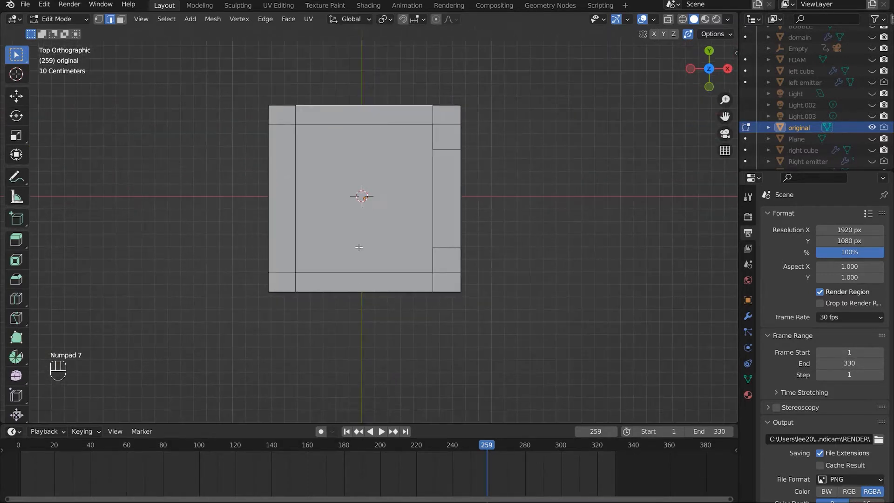
{"action": "left_click", "coordinate": [342, 125]}
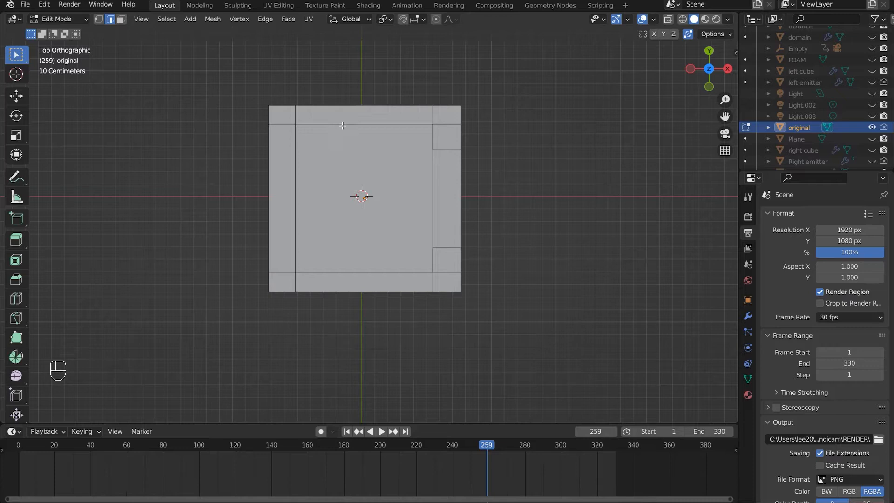
{"action": "left_click", "coordinate": [292, 159]}
{"action": "left_click", "coordinate": [429, 183]}
{"action": "left_click", "coordinate": [382, 274]}
{"action": "middle_click_drag", "start_coordinate": [434, 218], "coordinate": [391, 98]}
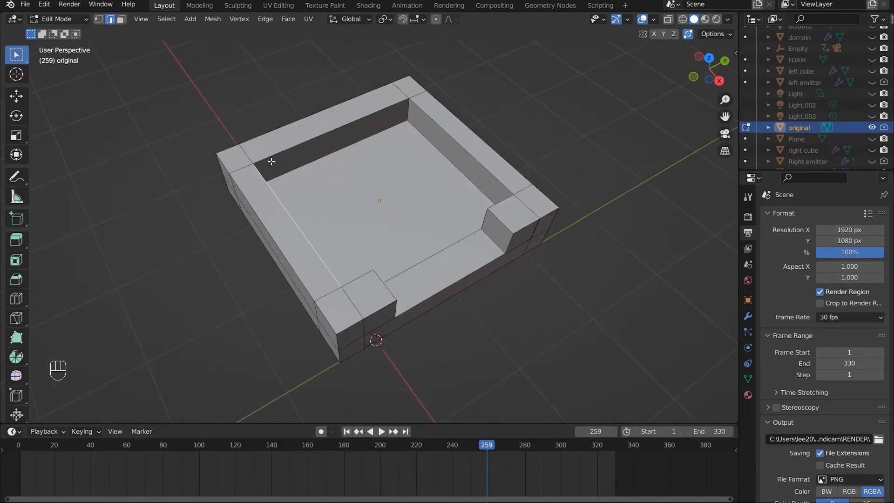
- Annotate the outline of the block's recessed basin and a downward arrow on its floor
{"action": "left_click", "coordinate": [16, 176]}
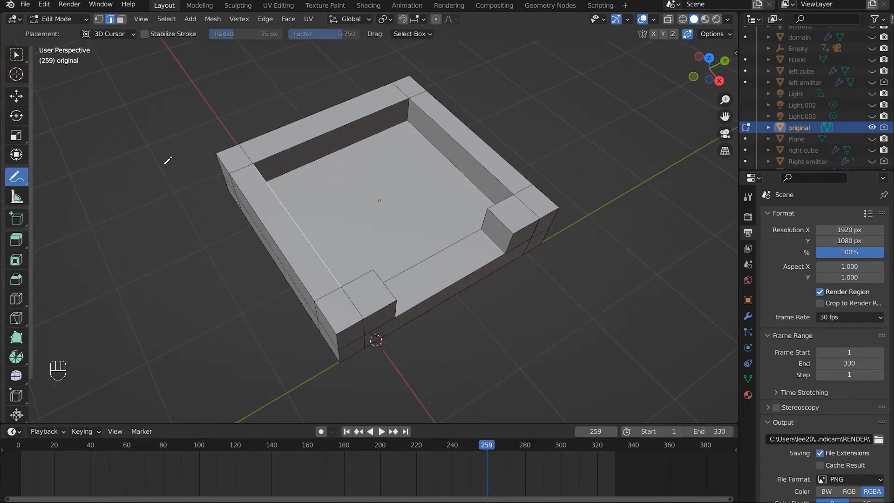
{"action": "left_click_drag", "start_coordinate": [255, 166], "coordinate": [272, 205]}
{"action": "mouse_move", "coordinate": [303, 233]}
{"action": "left_mouse_down"}
{"action": "mouse_move", "coordinate": [340, 275]}
{"action": "mouse_move", "coordinate": [475, 210]}
{"action": "mouse_move", "coordinate": [500, 172]}
{"action": "mouse_move", "coordinate": [417, 95]}
{"action": "mouse_move", "coordinate": [257, 170]}
{"action": "left_mouse_up"}
{"action": "mouse_move", "coordinate": [380, 136]}
{"action": "left_mouse_down"}
{"action": "mouse_move", "coordinate": [368, 160]}
{"action": "mouse_move", "coordinate": [391, 163]}
{"action": "left_mouse_up"}
{"action": "mouse_move", "coordinate": [458, 198]}
{"action": "middle_mouse_down"}
{"action": "mouse_move", "coordinate": [429, 215]}
{"action": "mouse_move", "coordinate": [421, 196]}
{"action": "mouse_move", "coordinate": [437, 149]}
{"action": "mouse_move", "coordinate": [456, 194]}
{"action": "middle_mouse_up"}
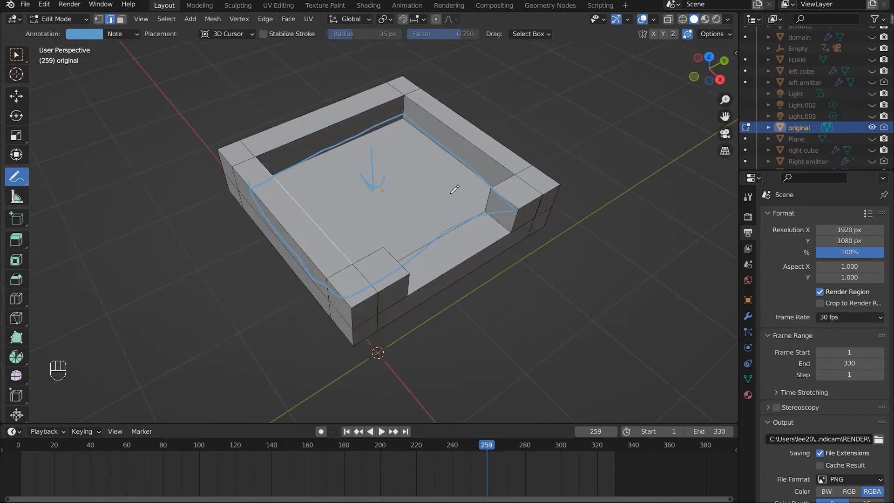
- Undo the basin outline and downward arrow annotations
{"action": "key", "text": "ctrl+z"}
{"action": "key", "text": "ctrl+z"}
{"action": "key", "text": "ctrl+z"}
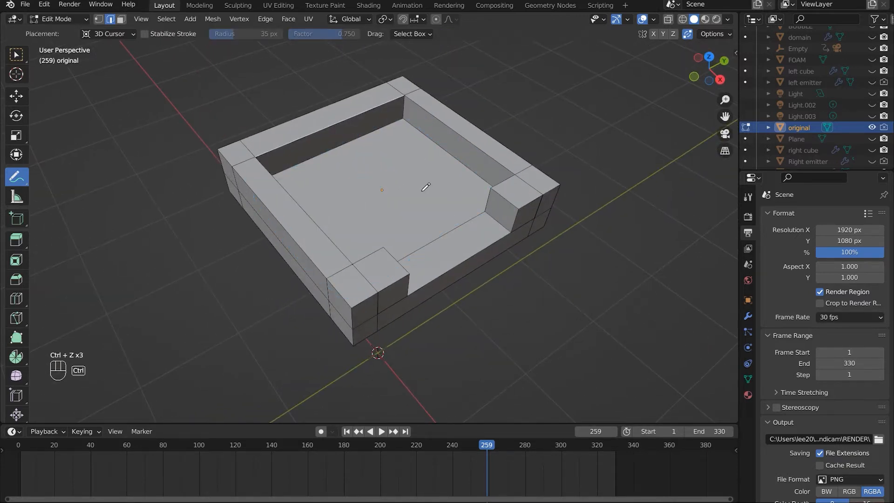
- Annotate the block in the right orthographic view with marks at both inner walls and arrows pointing outward from the opening
{"action": "mouse_move", "coordinate": [442, 211]}
{"action": "middle_mouse_down"}
{"action": "mouse_move", "coordinate": [424, 209]}
{"action": "mouse_move", "coordinate": [426, 197]}
{"action": "mouse_move", "coordinate": [388, 265]}
{"action": "mouse_move", "coordinate": [361, 194]}
{"action": "middle_mouse_up"}
{"action": "key", "text": "KP_1"}
{"action": "key", "text": "KP_3"}
{"action": "scroll", "coordinate": [384, 267], "scroll_direction": "up", "scroll_amount": 4}
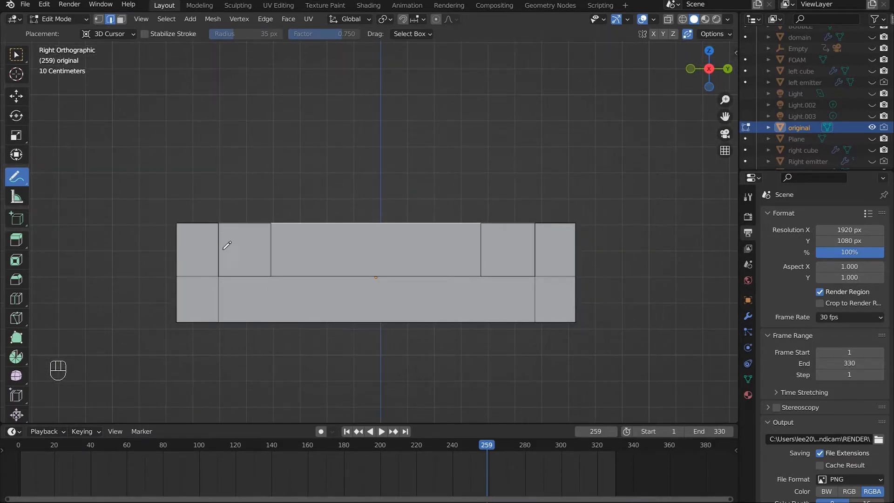
{"action": "left_click_drag", "start_coordinate": [214, 222], "coordinate": [215, 269]}
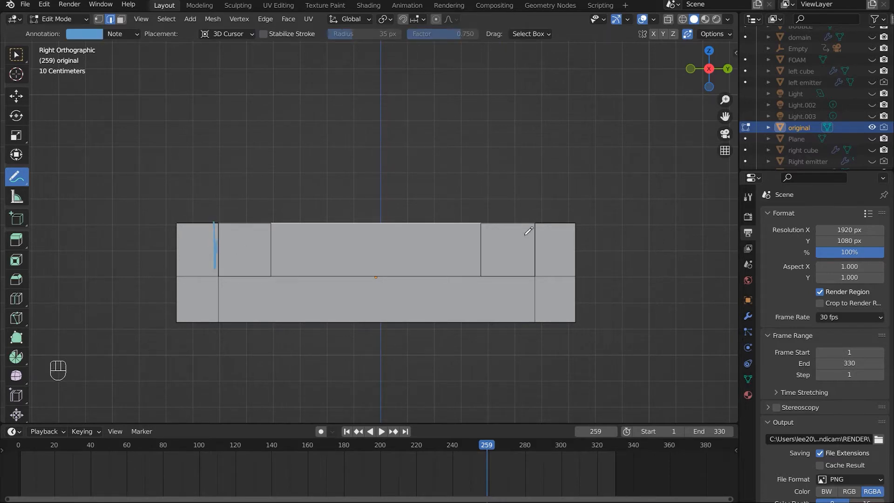
{"action": "left_click_drag", "start_coordinate": [534, 231], "coordinate": [535, 275]}
{"action": "mouse_move", "coordinate": [329, 251]}
{"action": "left_mouse_down"}
{"action": "mouse_move", "coordinate": [258, 250]}
{"action": "mouse_move", "coordinate": [293, 268]}
{"action": "left_mouse_up"}
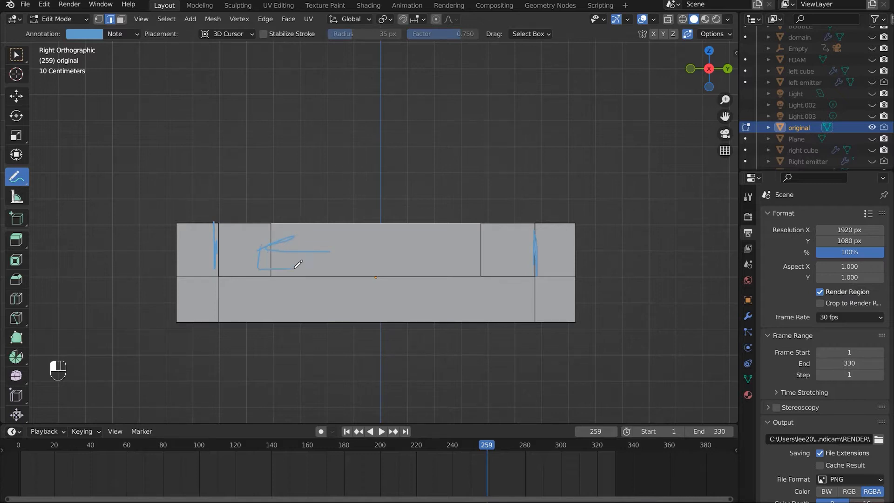
{"action": "left_click_drag", "start_coordinate": [392, 251], "coordinate": [481, 253]}
{"action": "mouse_move", "coordinate": [445, 238]}
{"action": "left_mouse_down"}
{"action": "mouse_move", "coordinate": [484, 255]}
{"action": "mouse_move", "coordinate": [436, 266]}
{"action": "left_mouse_up"}
- Undo all wall marks and outward arrows drawn in the side view
{"action": "key", "text": "ctrl+z"}
{"action": "key", "text": "ctrl+z"}
{"action": "key", "text": "ctrl+z"}
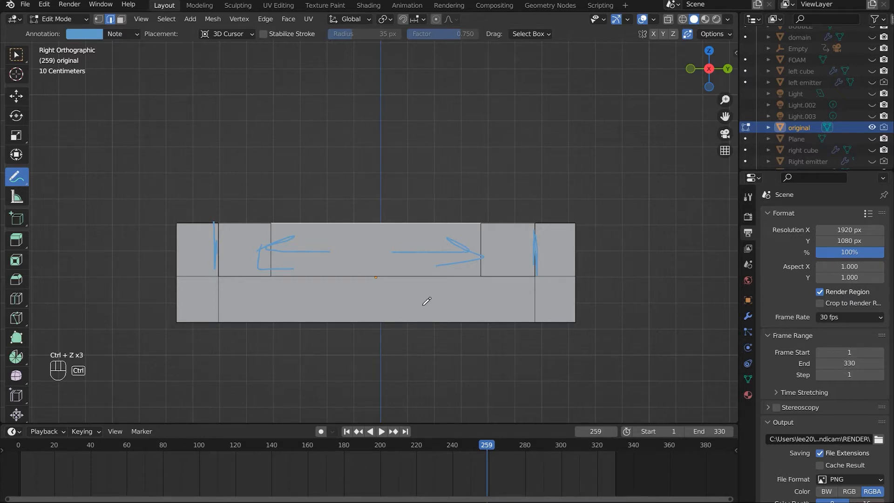
{"action": "key", "text": "ctrl+z"}
{"action": "key", "text": "ctrl+z"}
{"action": "key", "text": "ctrl+z"}
{"action": "key", "text": "ctrl+z"}
{"action": "key", "text": "ctrl+z"}
- Return the original block to Object Mode
{"action": "middle_click_drag", "start_coordinate": [395, 283], "coordinate": [455, 309]}
{"action": "scroll", "coordinate": [410, 276], "scroll_direction": "down", "scroll_amount": 6}
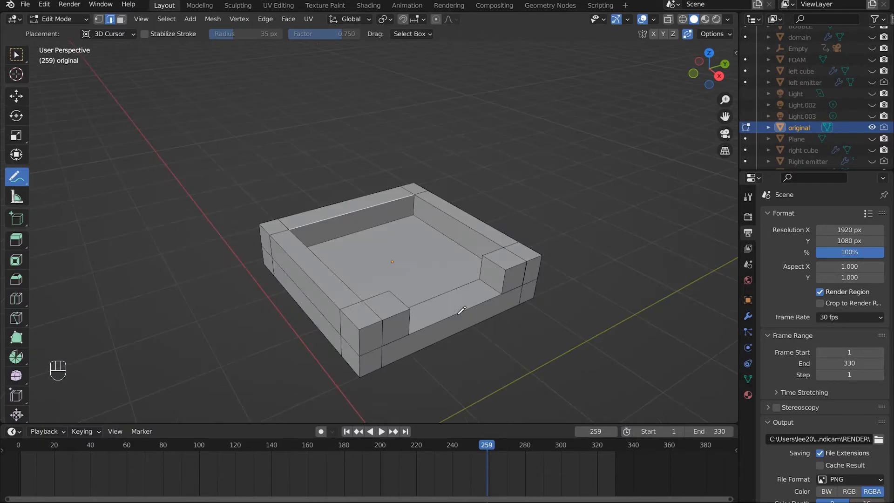
{"action": "key", "text": "Tab"}
{"action": "middle_click_drag", "start_coordinate": [480, 261], "coordinate": [316, 263]}
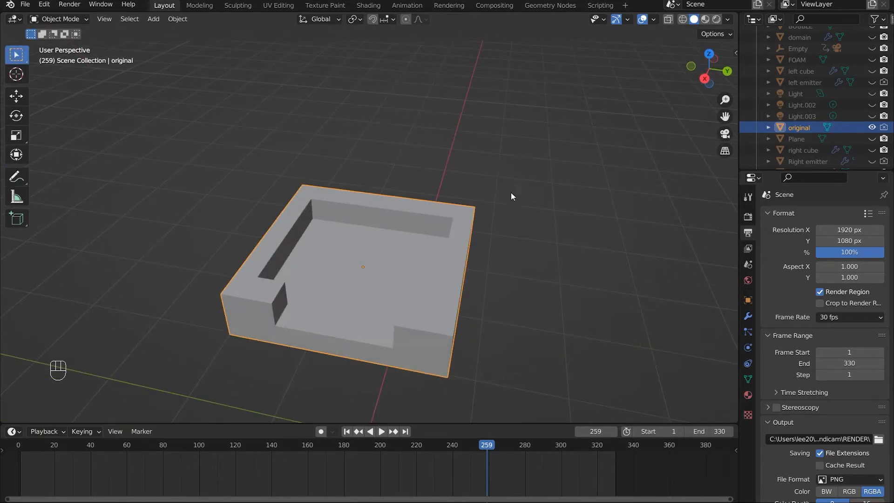
- Unhide the right cube and hide the original block
{"action": "scroll", "coordinate": [786, 132], "scroll_direction": "down", "scroll_amount": 2}
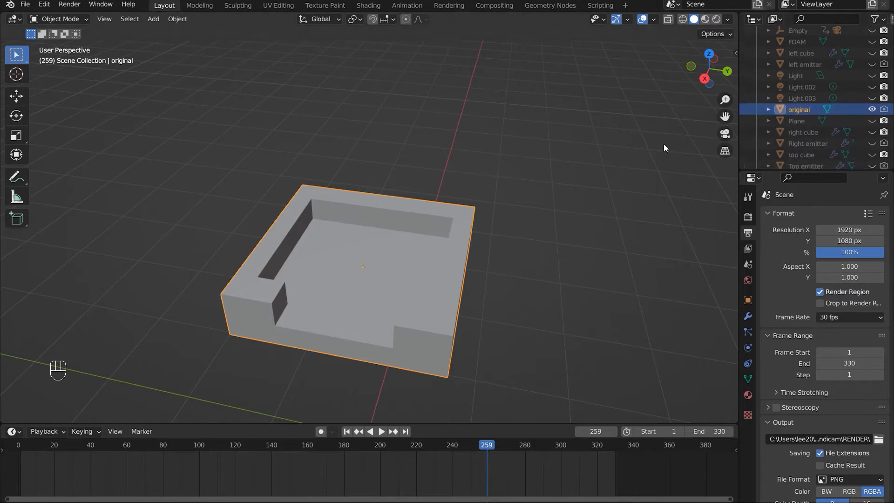
{"action": "scroll", "coordinate": [381, 232], "scroll_direction": "down", "scroll_amount": 3}
{"action": "scroll", "coordinate": [436, 195], "scroll_direction": "down", "scroll_amount": 4}
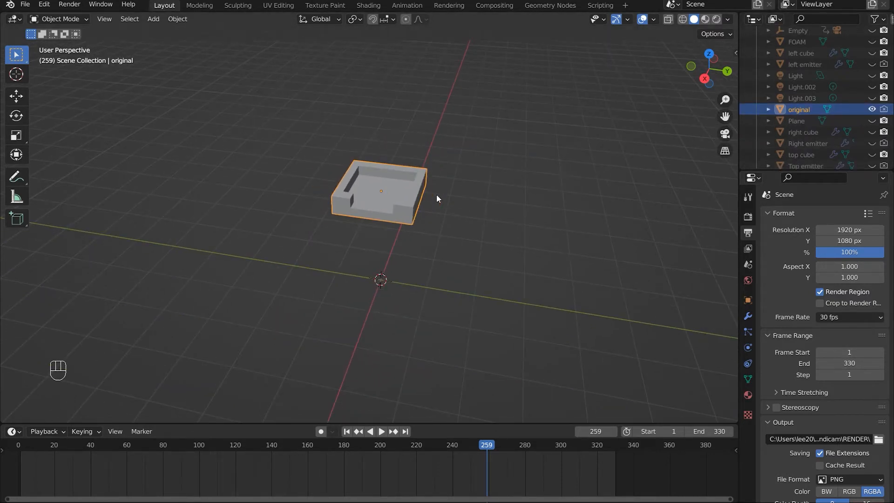
{"action": "left_click", "coordinate": [871, 131]}
{"action": "scroll", "coordinate": [535, 276], "scroll_direction": "up", "scroll_amount": 2}
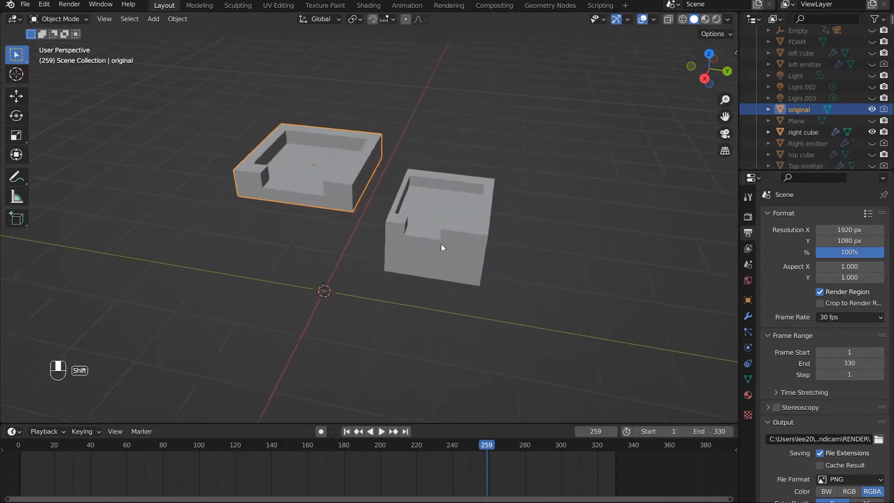
{"action": "scroll", "coordinate": [440, 243], "scroll_direction": "up", "scroll_amount": 5}
{"action": "middle_click_drag", "start_coordinate": [421, 218], "coordinate": [300, 131]}
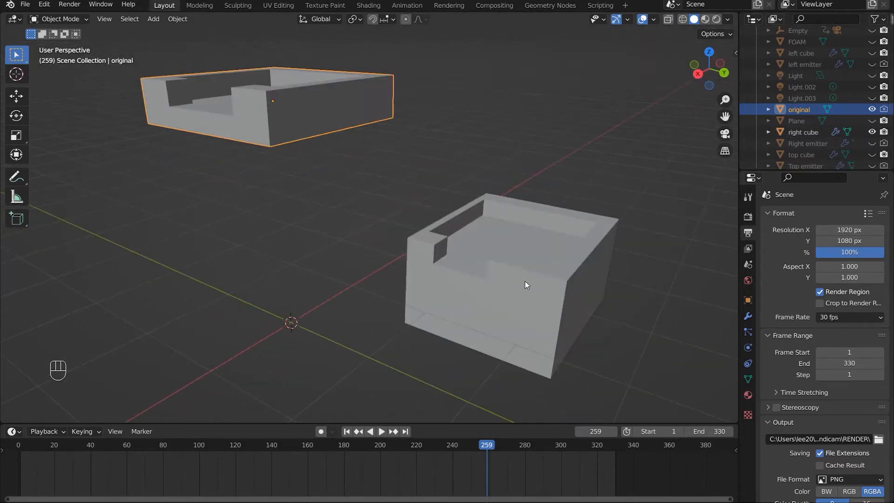
{"action": "left_click", "coordinate": [872, 110]}
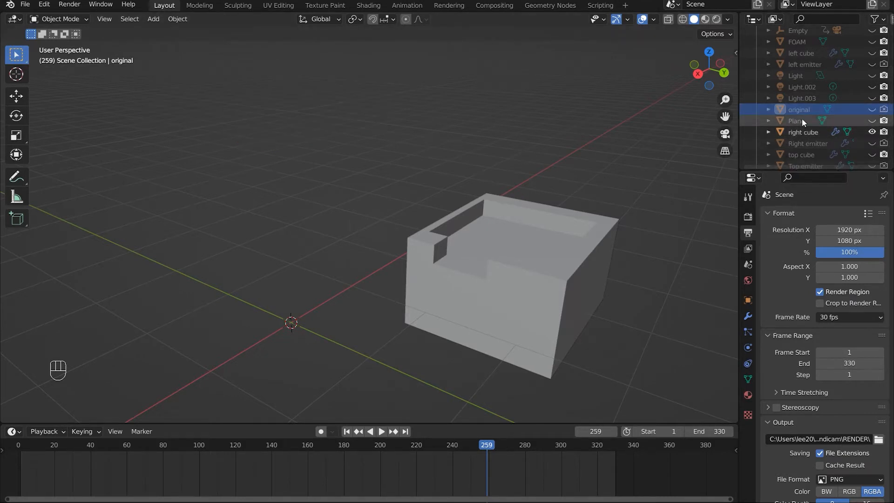
- Unhide the top cube and the left cube alongside the right cube
{"action": "scroll", "coordinate": [818, 157], "scroll_direction": "down", "scroll_amount": 1}
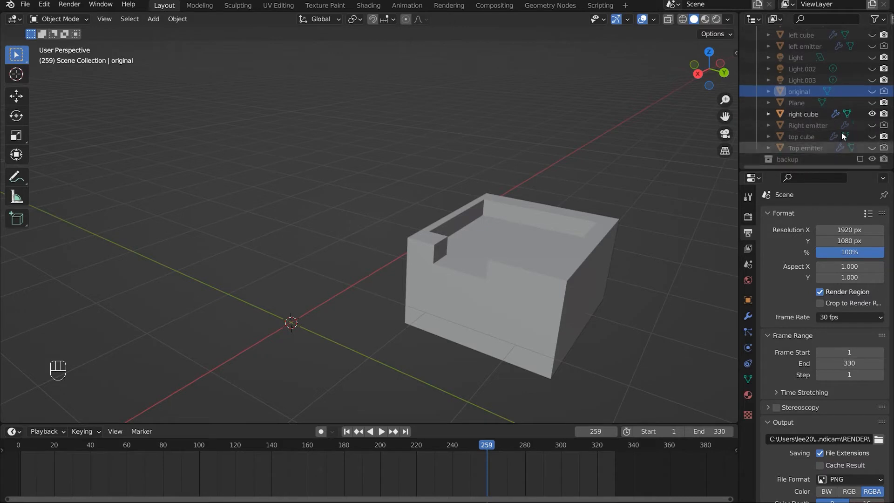
{"action": "left_click", "coordinate": [872, 135]}
{"action": "middle_click_drag", "start_coordinate": [379, 159], "coordinate": [510, 248]}
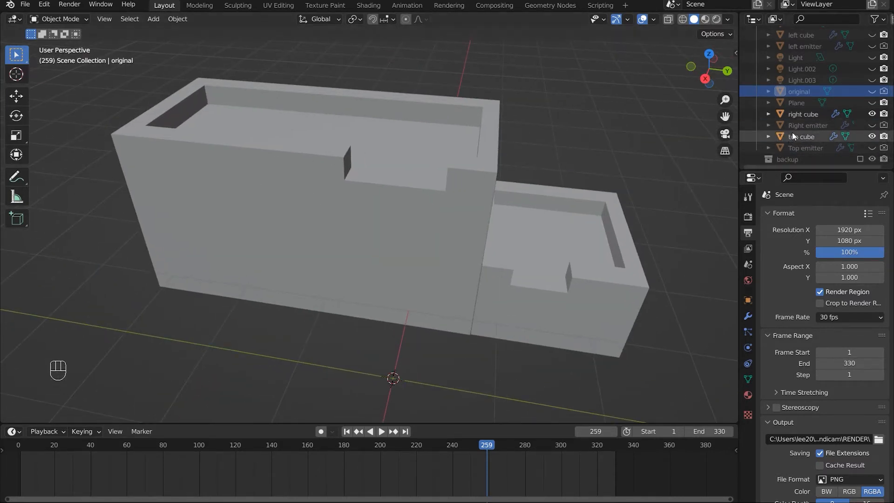
{"action": "scroll", "coordinate": [791, 132], "scroll_direction": "up", "scroll_amount": 2}
{"action": "left_click", "coordinate": [872, 70]}
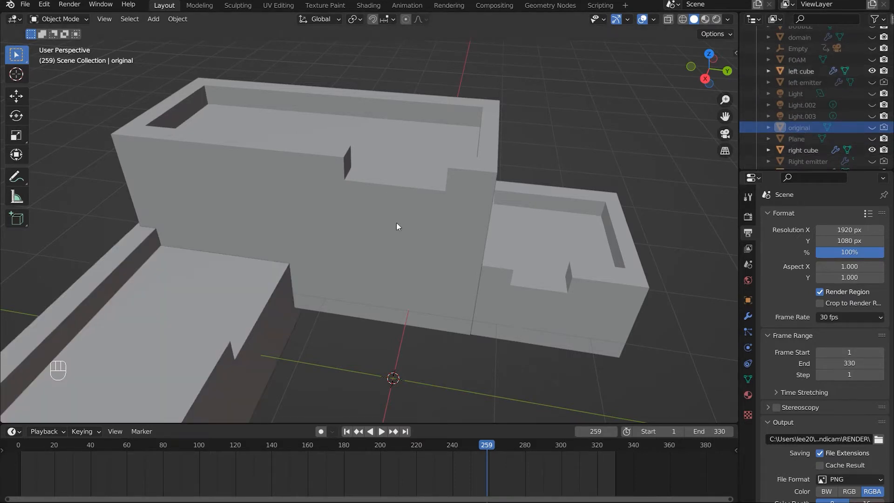
- Examine in wireframe how the left, top and right cubes join, and return the viewport to solid shading
{"action": "middle_click_drag", "start_coordinate": [396, 223], "coordinate": [351, 301]}
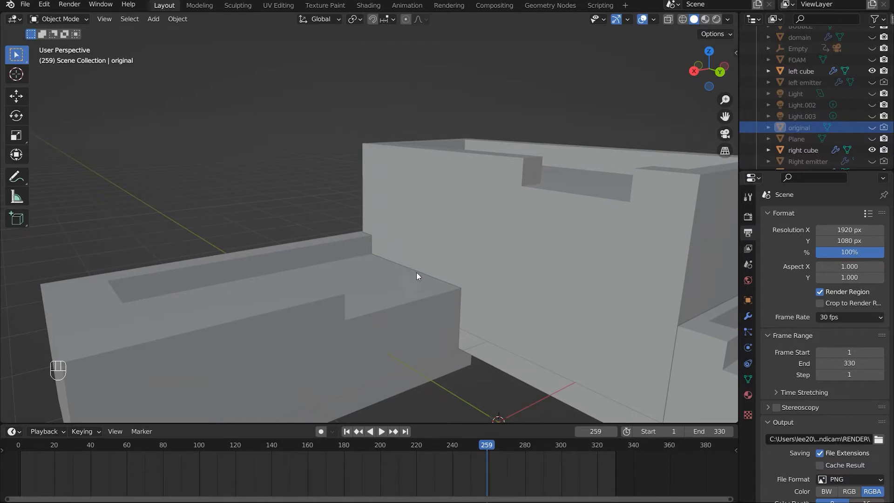
{"action": "middle_click_drag", "start_coordinate": [428, 279], "coordinate": [421, 244], "text": "shift"}
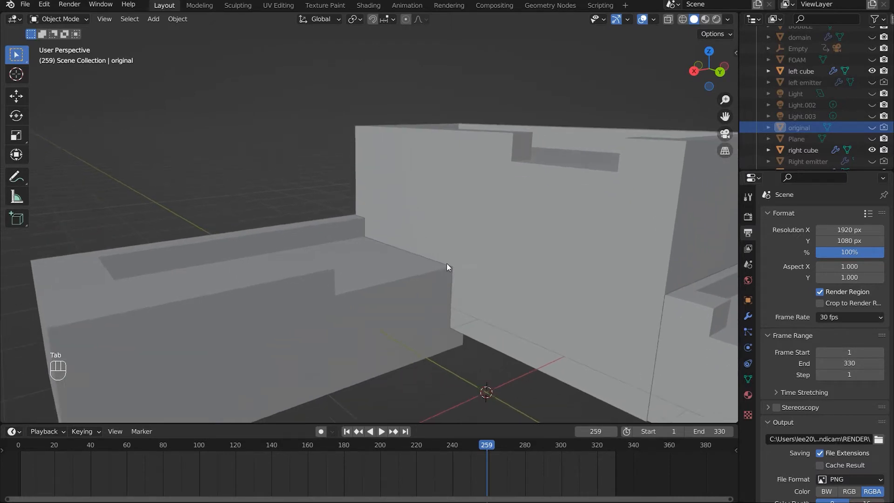
{"action": "left_click", "coordinate": [681, 22]}
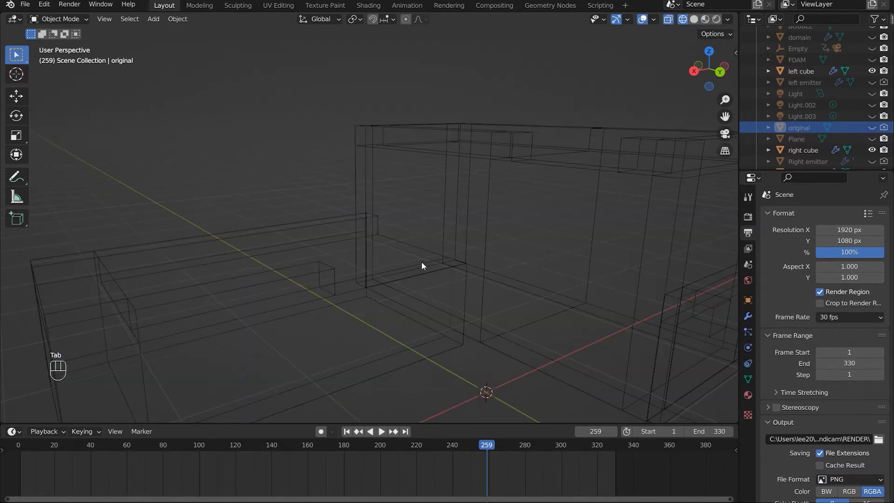
{"action": "middle_click_drag", "start_coordinate": [420, 262], "coordinate": [353, 264]}
{"action": "middle_click_drag", "start_coordinate": [635, 272], "coordinate": [210, 172], "text": "shift"}
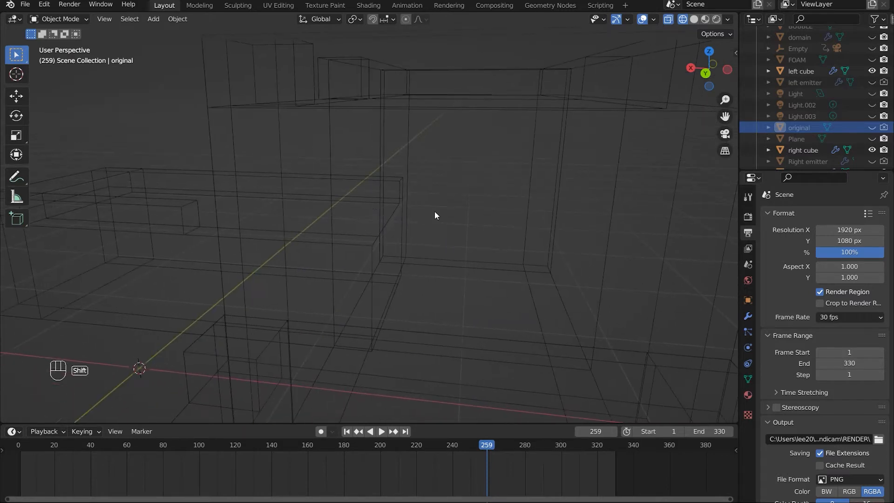
{"action": "middle_click_drag", "start_coordinate": [434, 211], "coordinate": [493, 210]}
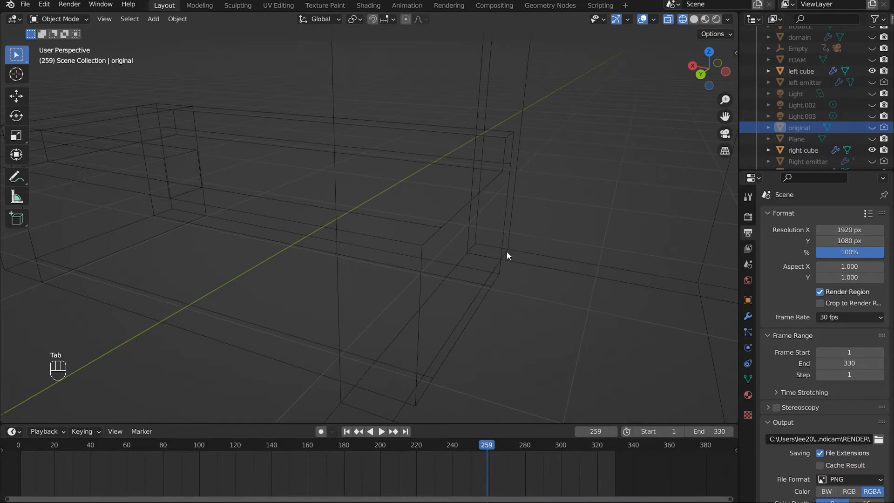
{"action": "left_click", "coordinate": [695, 20]}
{"action": "scroll", "coordinate": [378, 194], "scroll_direction": "down", "scroll_amount": 5}
{"action": "middle_click_drag", "start_coordinate": [379, 194], "coordinate": [511, 218]}
{"action": "scroll", "coordinate": [750, 141], "scroll_direction": "down", "scroll_amount": 2}
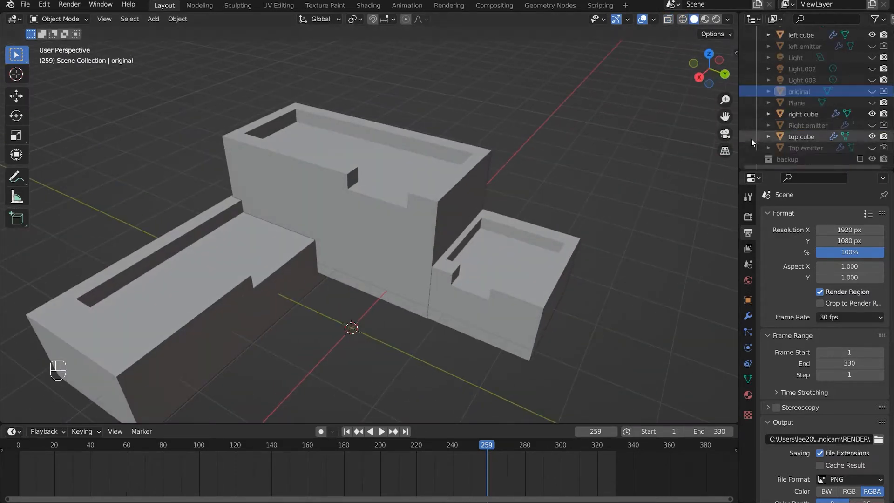
- Unhide the bottom cube in front of the three upper blocks
{"action": "scroll", "coordinate": [816, 152], "scroll_direction": "up", "scroll_amount": 5}
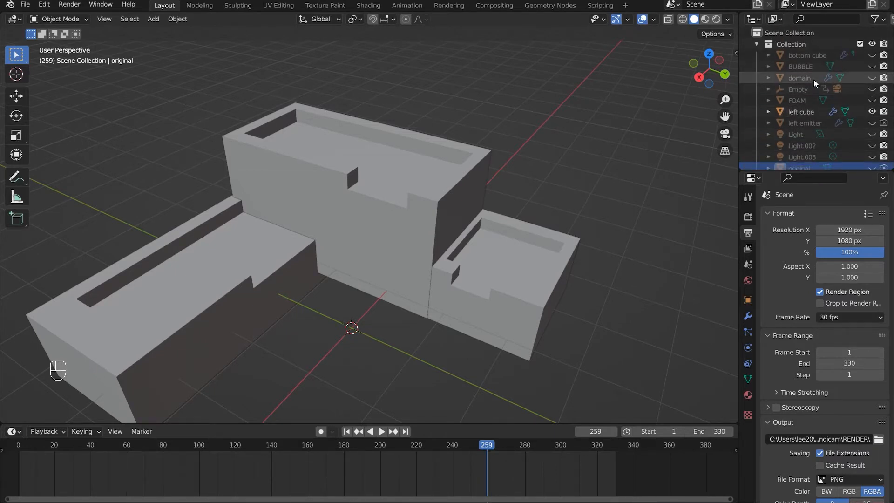
{"action": "left_click", "coordinate": [871, 55]}
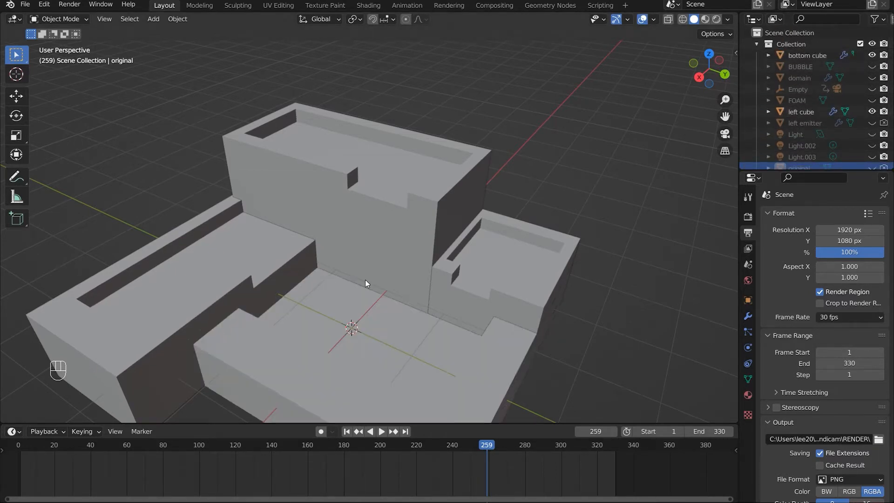
{"action": "middle_click_drag", "start_coordinate": [365, 279], "coordinate": [309, 233]}
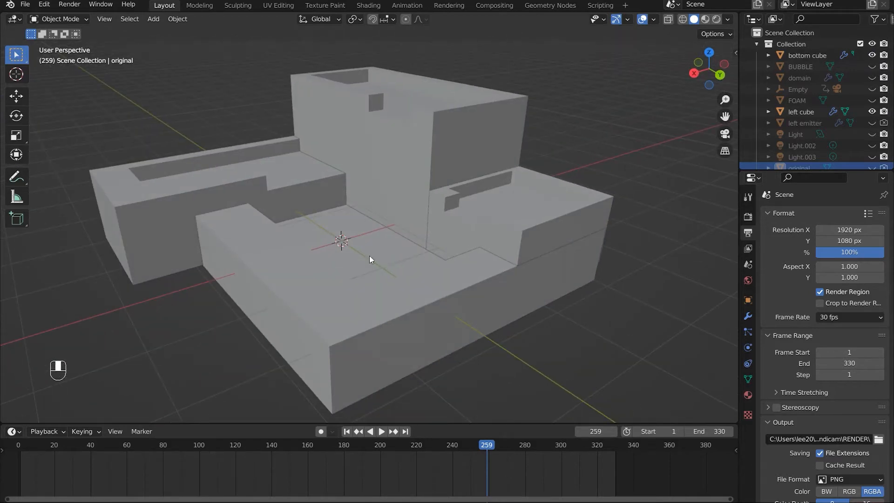
{"action": "middle_click_drag", "start_coordinate": [369, 256], "coordinate": [356, 287]}
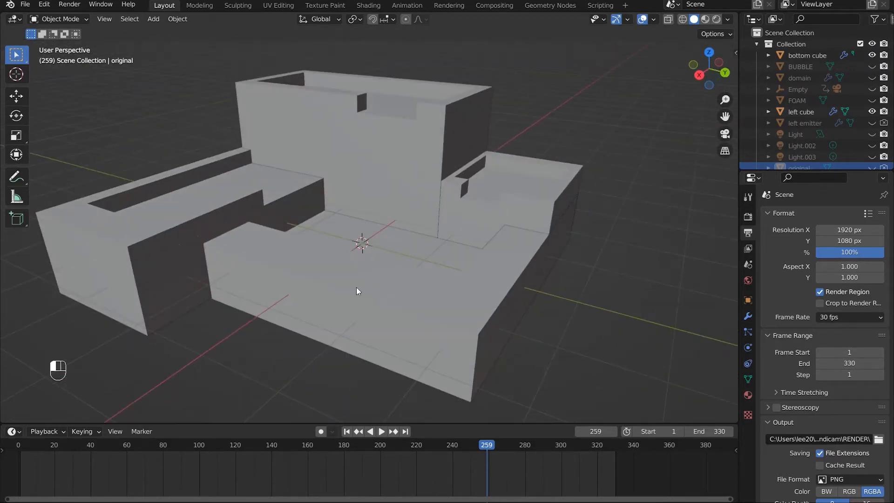
- Select the bottom cube, inspect its overlap with the other blocks in wireframe, and restore solid shading
{"action": "left_click", "coordinate": [356, 287]}
{"action": "middle_click_drag", "start_coordinate": [470, 290], "coordinate": [677, 60]}
{"action": "left_click", "coordinate": [681, 19]}
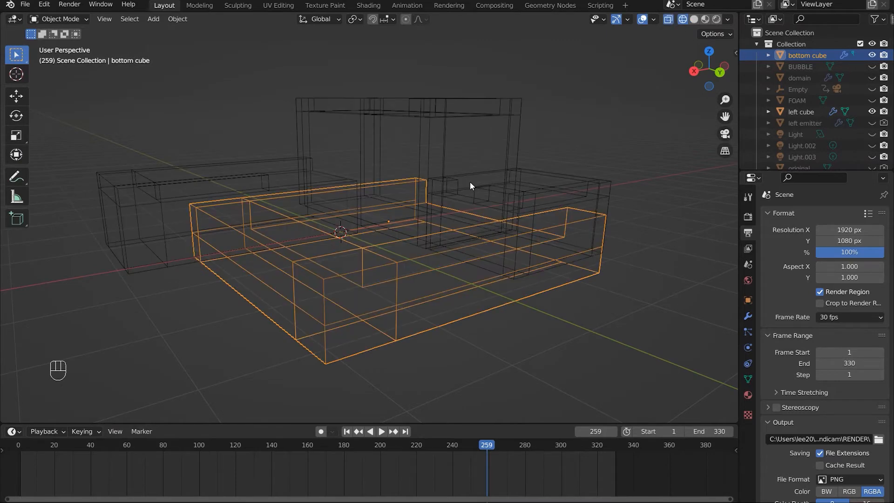
{"action": "mouse_move", "coordinate": [471, 182]}
{"action": "middle_mouse_down"}
{"action": "mouse_move", "coordinate": [371, 196]}
{"action": "mouse_move", "coordinate": [429, 242]}
{"action": "mouse_move", "coordinate": [485, 226]}
{"action": "middle_mouse_up"}
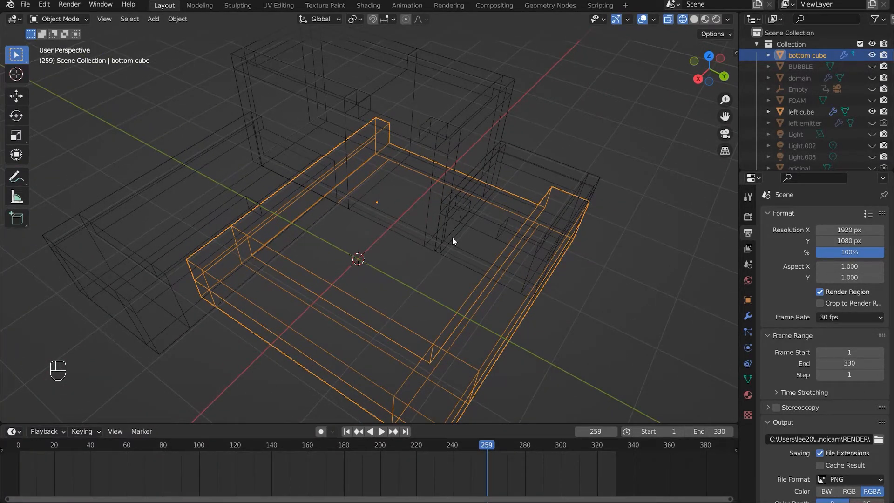
{"action": "left_click", "coordinate": [694, 19]}
{"action": "middle_click_drag", "start_coordinate": [476, 171], "coordinate": [430, 185]}
{"action": "middle_click_drag", "start_coordinate": [437, 182], "coordinate": [439, 182]}
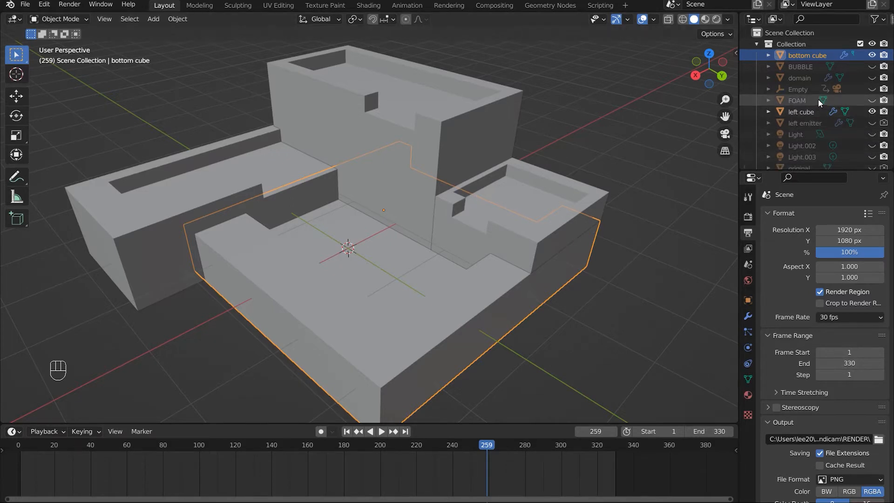
- Unhide the left emitter, the right emitter and the top emitter
{"action": "scroll", "coordinate": [821, 101], "scroll_direction": "down", "scroll_amount": 5}
{"action": "scroll", "coordinate": [825, 98], "scroll_direction": "up", "scroll_amount": 3}
{"action": "left_click", "coordinate": [873, 83]}
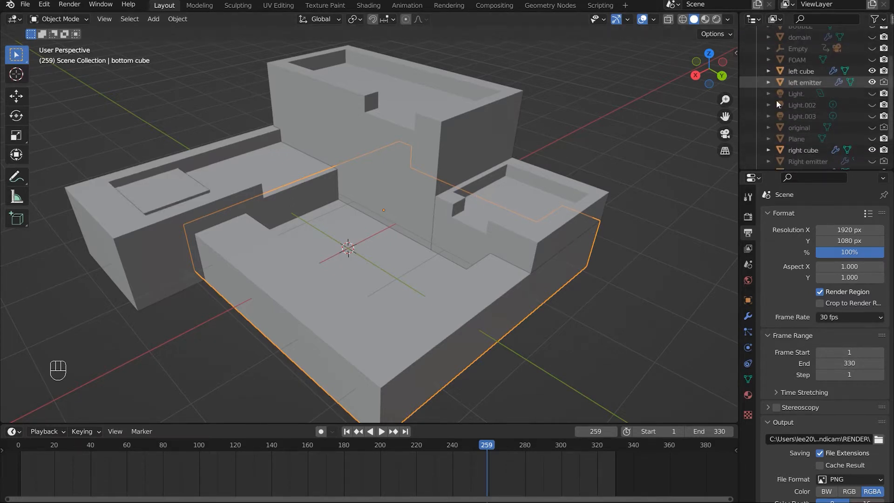
{"action": "scroll", "coordinate": [842, 148], "scroll_direction": "down", "scroll_amount": 1}
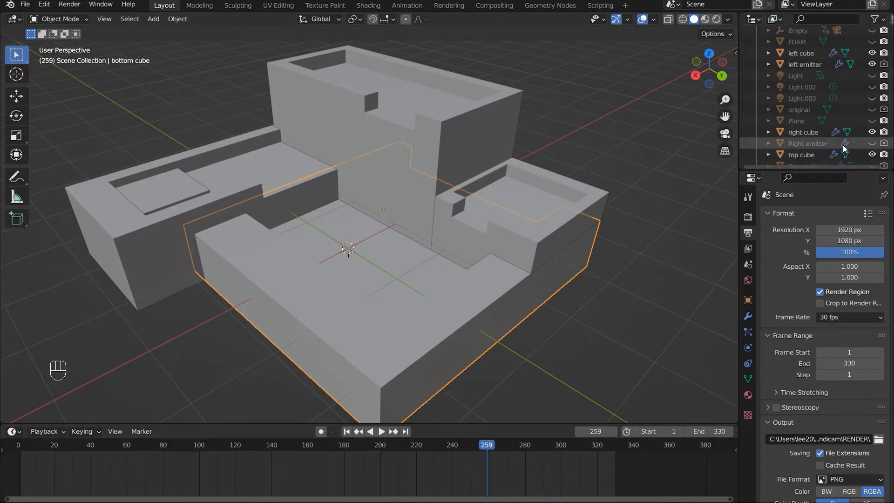
{"action": "left_click", "coordinate": [873, 144]}
{"action": "scroll", "coordinate": [865, 149], "scroll_direction": "down", "scroll_amount": 2}
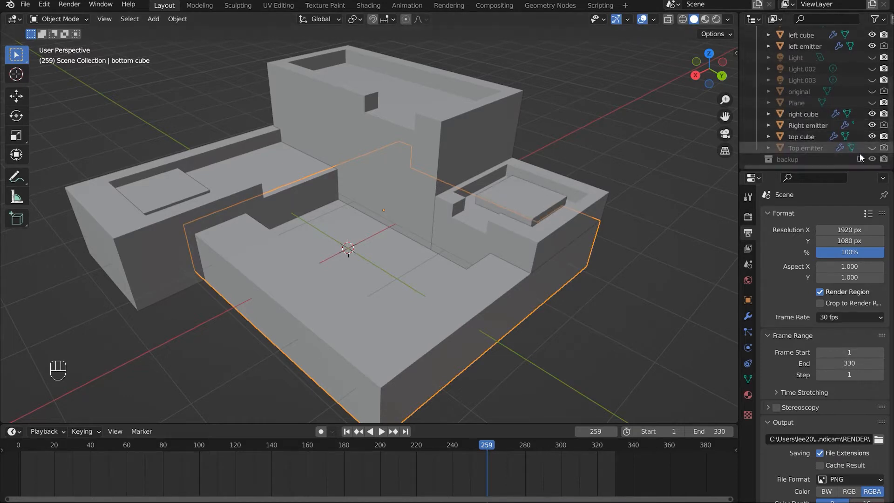
{"action": "left_click", "coordinate": [872, 147]}
- Select the top, right and left emitters one after another to identify them inside their basins
{"action": "left_click", "coordinate": [388, 79]}
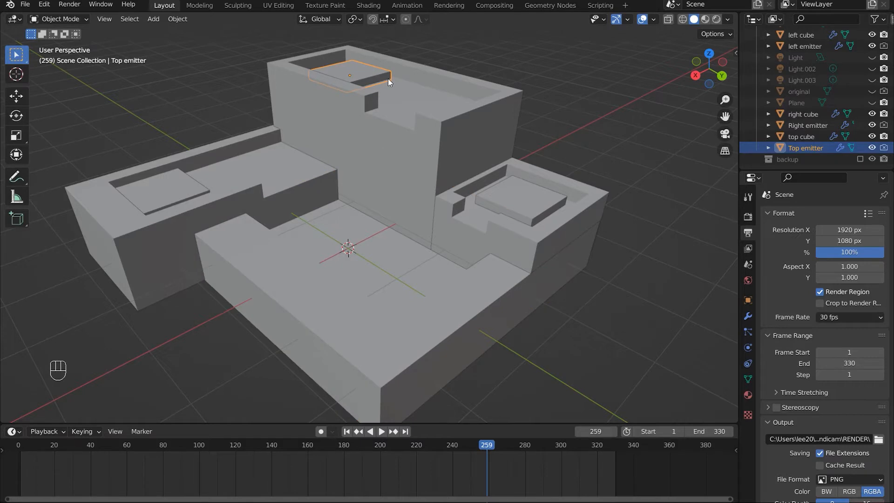
{"action": "left_click", "coordinate": [510, 198]}
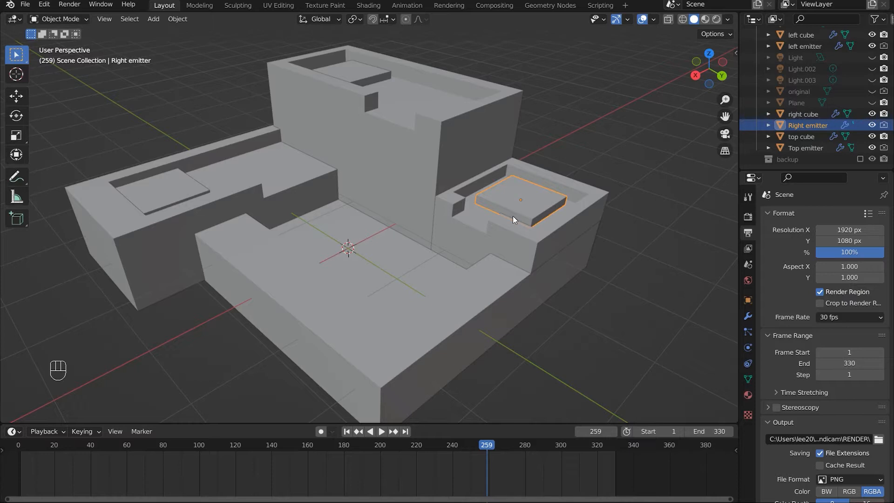
{"action": "middle_click_drag", "start_coordinate": [493, 226], "coordinate": [242, 173]}
{"action": "left_click", "coordinate": [186, 211]}
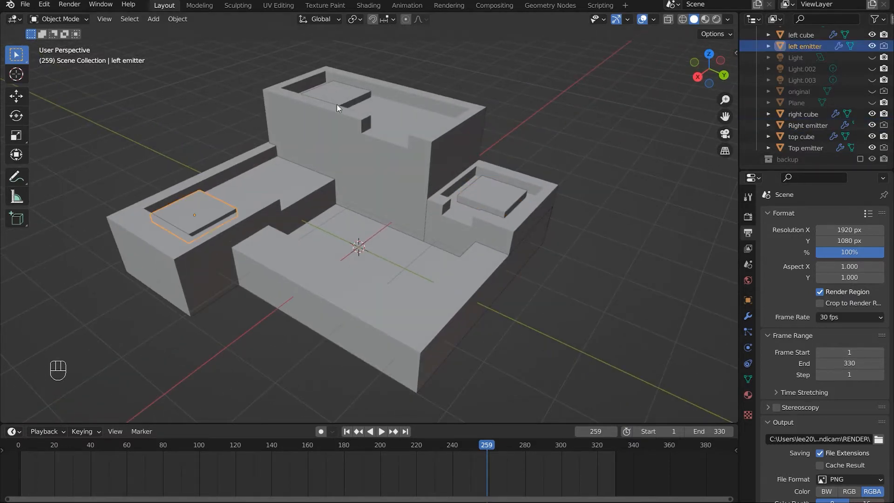
- Show the left emitter's fluid physics settings and examine its flow type, behavior and initial Z velocity
{"action": "left_click", "coordinate": [748, 347]}
{"action": "scroll", "coordinate": [810, 260], "scroll_direction": "down", "scroll_amount": 1}
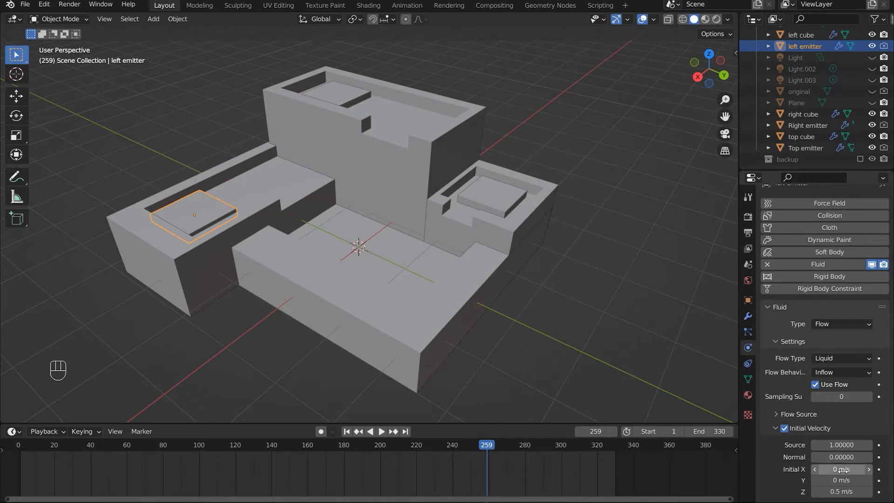
{"action": "left_click", "coordinate": [843, 495]}
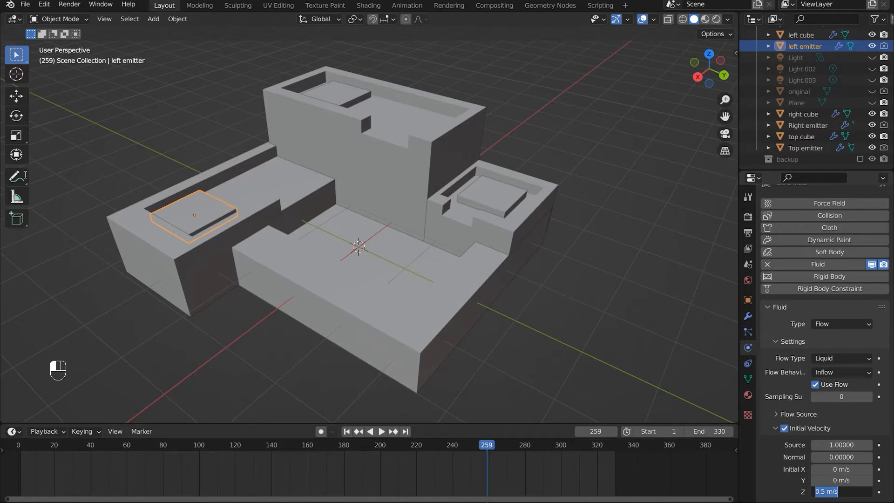
{"action": "left_click", "coordinate": [32, 180]}
- Draw a short annotation stroke over the left cube in the front view and undo it
{"action": "left_click", "coordinate": [140, 232]}
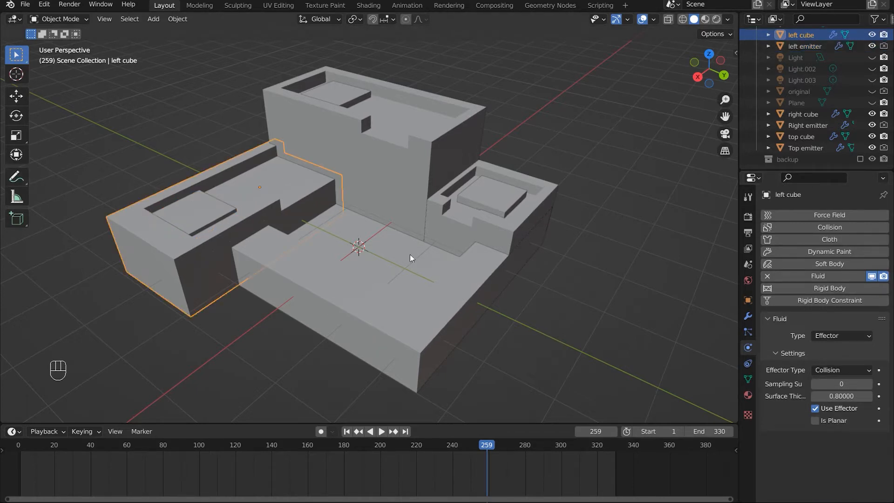
{"action": "left_click", "coordinate": [16, 180]}
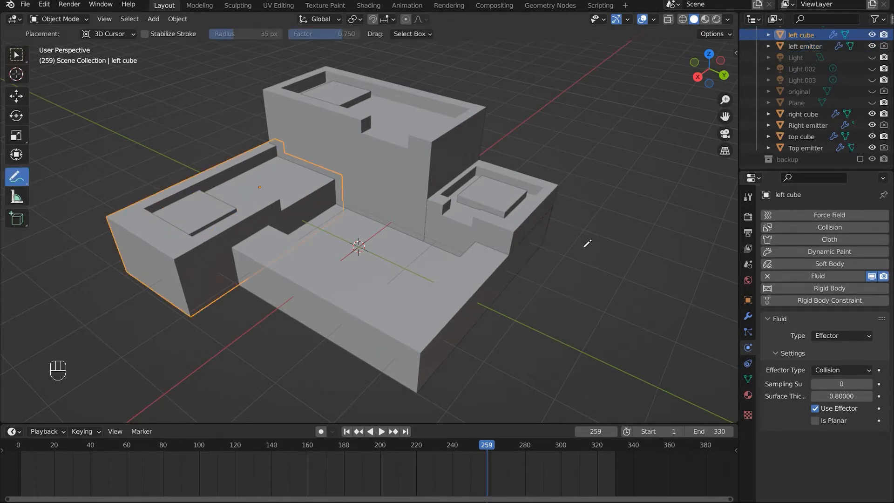
{"action": "key", "text": "KP_1"}
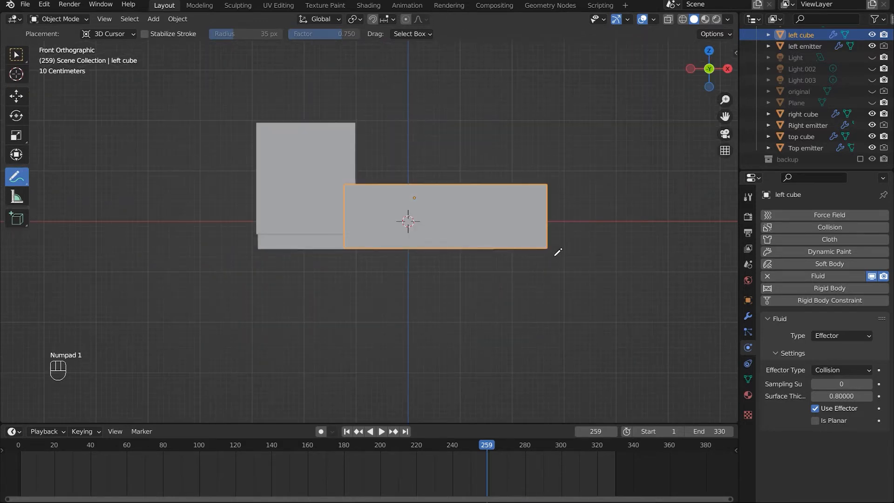
{"action": "mouse_move", "coordinate": [407, 209]}
{"action": "left_mouse_down"}
{"action": "mouse_move", "coordinate": [404, 170]}
{"action": "mouse_move", "coordinate": [412, 187]}
{"action": "left_mouse_up"}
{"action": "key", "text": "ctrl+z"}
{"action": "middle_click_drag", "start_coordinate": [544, 240], "coordinate": [481, 269]}
{"action": "scroll", "coordinate": [553, 244], "scroll_direction": "down", "scroll_amount": 3}
{"action": "left_click", "coordinate": [16, 55]}
- Examine the fluid flow settings of the left and top emitters
{"action": "middle_click_drag", "start_coordinate": [512, 238], "coordinate": [517, 271]}
{"action": "scroll", "coordinate": [494, 267], "scroll_direction": "up", "scroll_amount": 3}
{"action": "scroll", "coordinate": [503, 198], "scroll_direction": "up", "scroll_amount": 3}
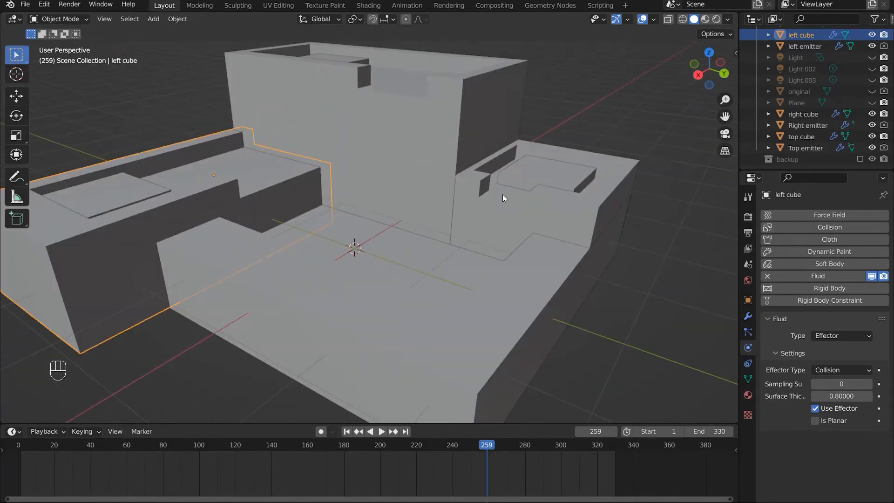
{"action": "left_click", "coordinate": [366, 103]}
{"action": "left_click", "coordinate": [344, 60]}
{"action": "left_click", "coordinate": [141, 181]}
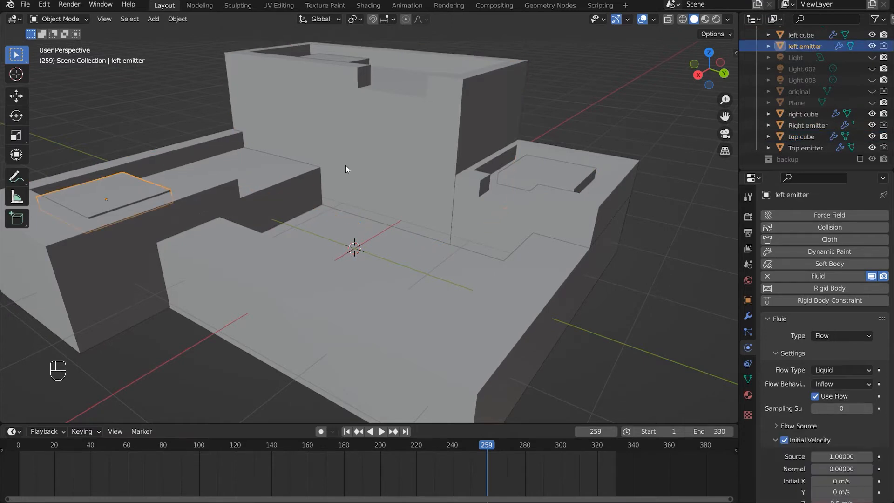
{"action": "middle_click_drag", "start_coordinate": [353, 170], "coordinate": [421, 239], "text": "shift"}
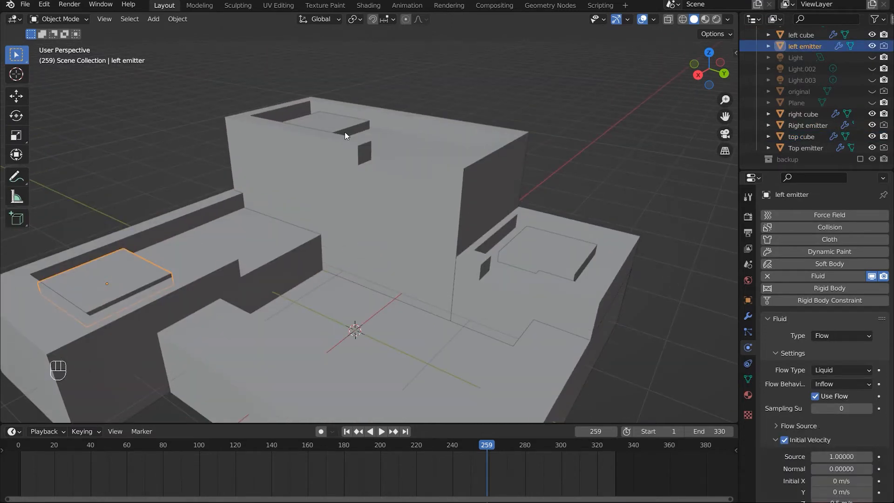
{"action": "left_click", "coordinate": [380, 217]}
{"action": "left_click", "coordinate": [362, 144]}
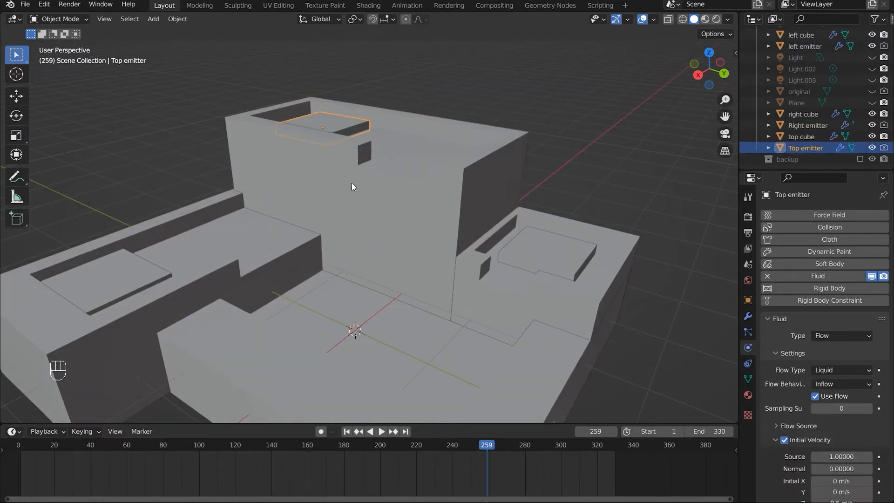
- Examine the fluid effector settings and surface thickness of the fountain's cubes
{"action": "left_click", "coordinate": [368, 216]}
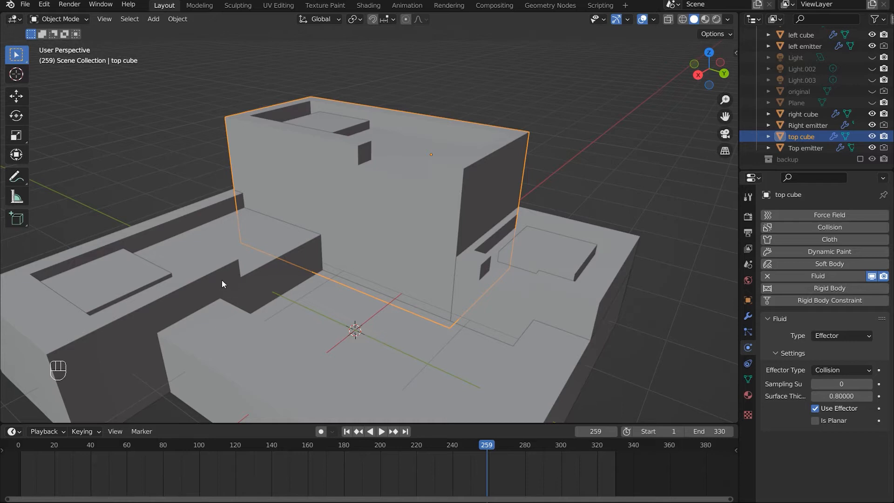
{"action": "left_click", "coordinate": [282, 302]}
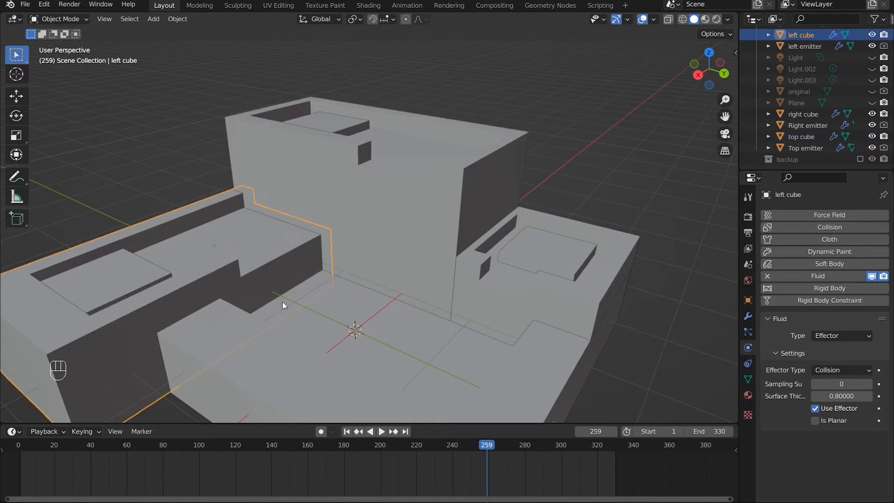
{"action": "left_click", "coordinate": [461, 379]}
{"action": "left_click", "coordinate": [572, 314]}
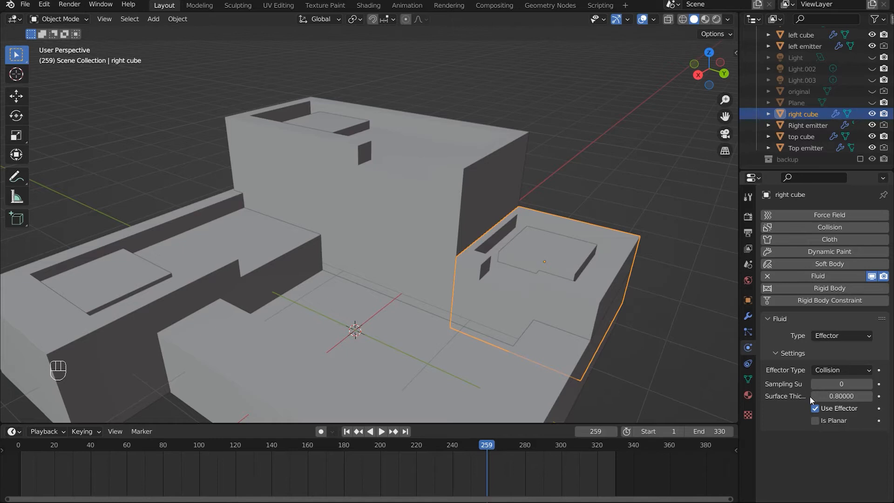
{"action": "left_click", "coordinate": [421, 234]}
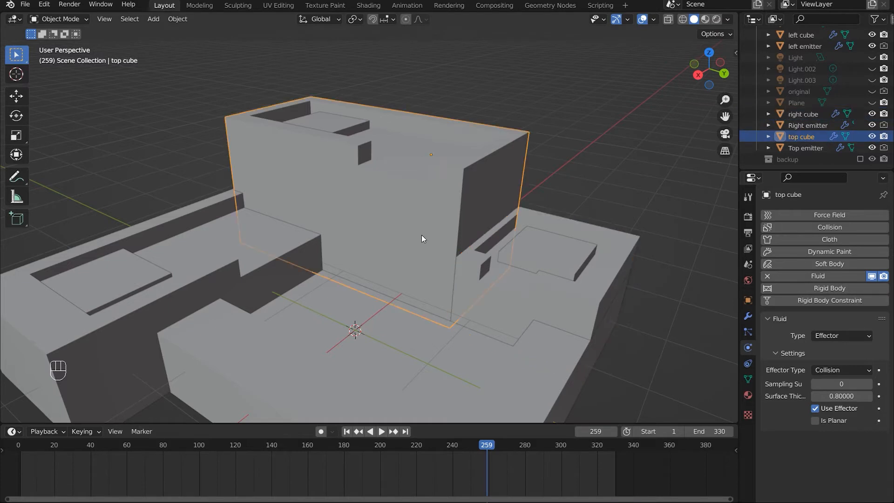
- Unhide the fluid domain and select it to show its domain settings
{"action": "middle_click_drag", "start_coordinate": [420, 235], "coordinate": [442, 257]}
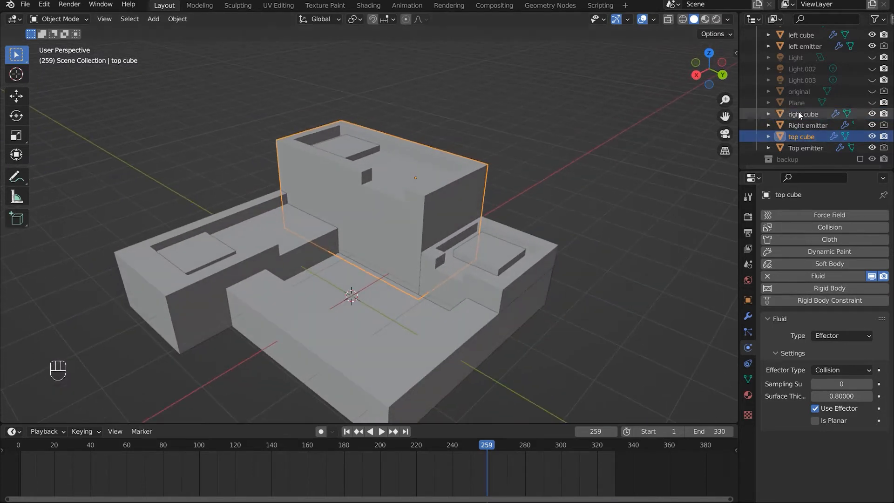
{"action": "scroll", "coordinate": [800, 115], "scroll_direction": "up", "scroll_amount": 3}
{"action": "left_click", "coordinate": [871, 78]}
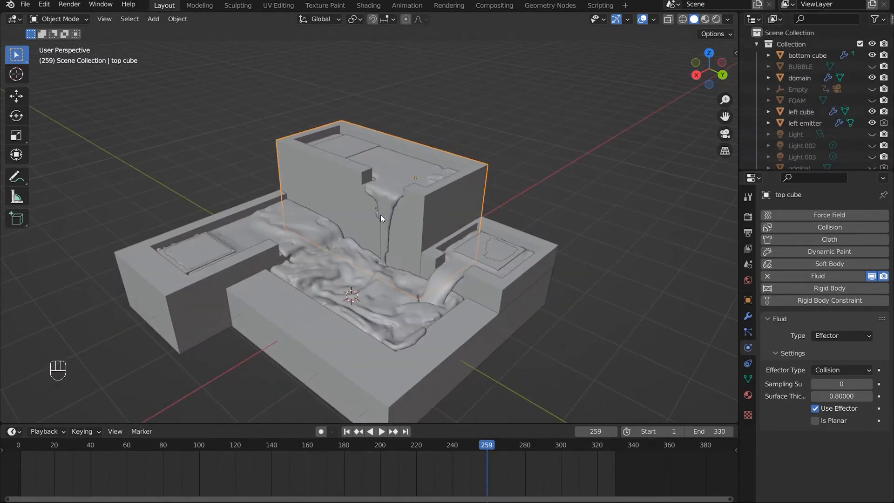
{"action": "middle_click_drag", "start_coordinate": [381, 214], "coordinate": [427, 278]}
{"action": "left_click", "coordinate": [467, 285]}
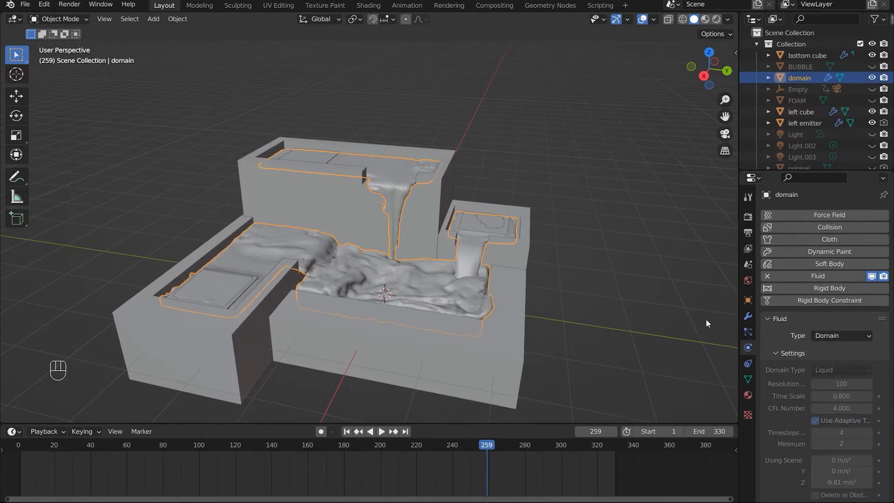
- Examine the fluid domain's resolution, time scale, timestep, border collision and liquid settings
{"action": "middle_click_drag", "start_coordinate": [706, 319], "coordinate": [502, 280]}
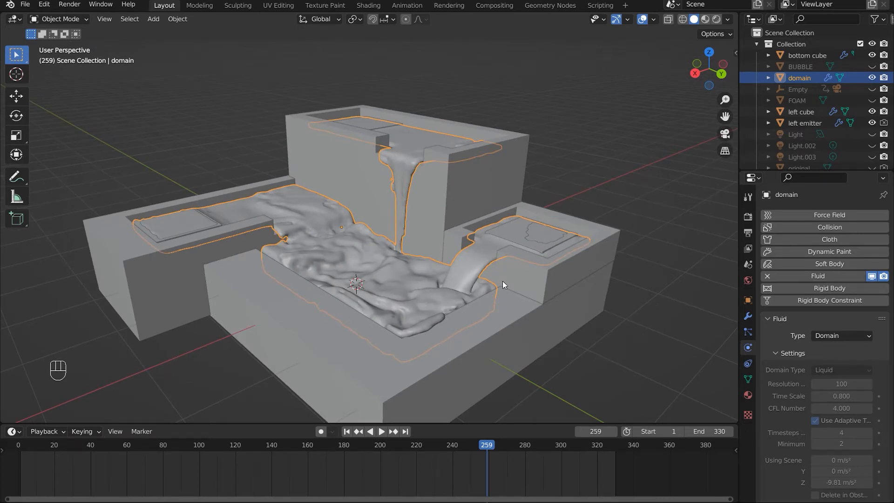
{"action": "scroll", "coordinate": [866, 311], "scroll_direction": "down", "scroll_amount": 5}
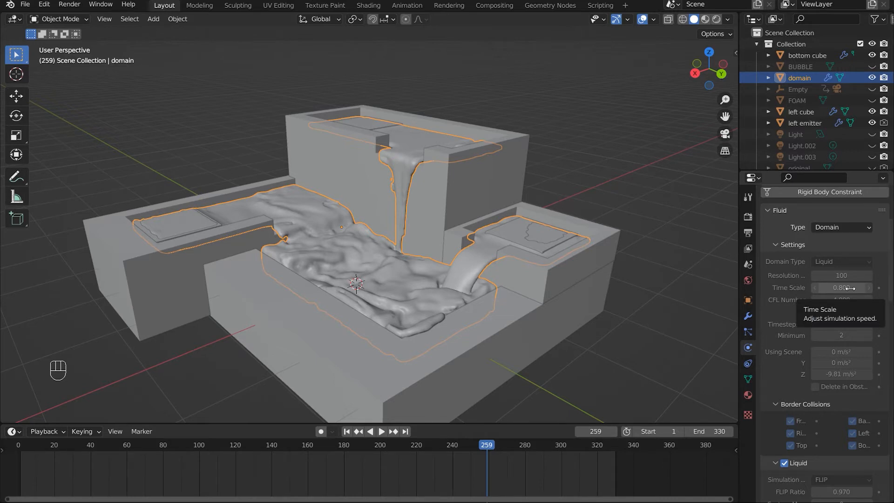
{"action": "scroll", "coordinate": [849, 289], "scroll_direction": "down", "scroll_amount": 1}
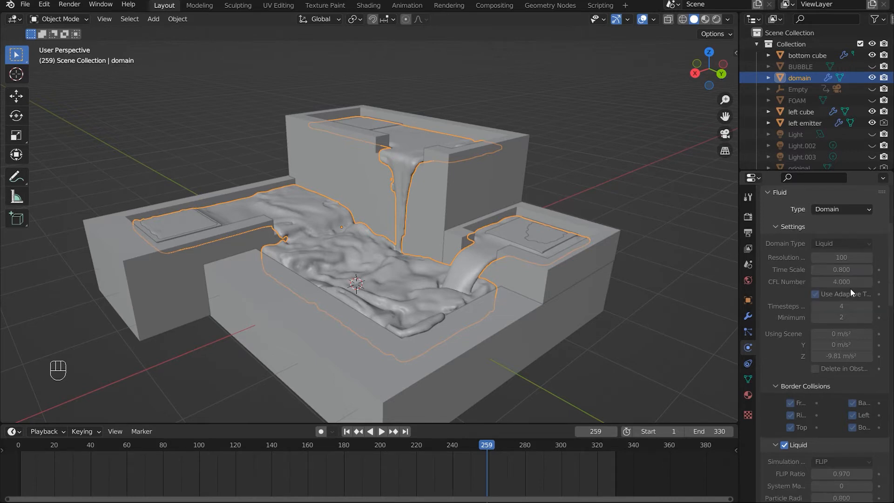
{"action": "scroll", "coordinate": [849, 289], "scroll_direction": "down", "scroll_amount": 1}
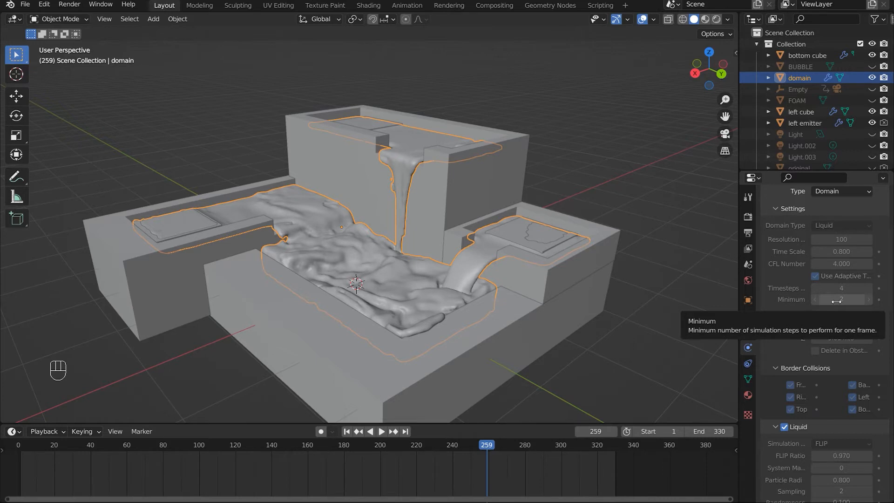
{"action": "scroll", "coordinate": [600, 300], "scroll_direction": "down", "scroll_amount": 3}
{"action": "scroll", "coordinate": [491, 290], "scroll_direction": "up", "scroll_amount": 6}
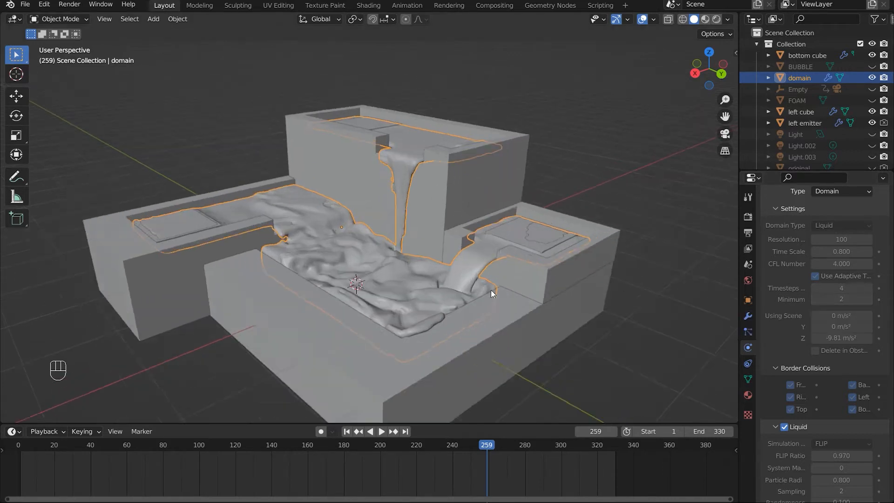
{"action": "scroll", "coordinate": [841, 352], "scroll_direction": "down", "scroll_amount": 6}
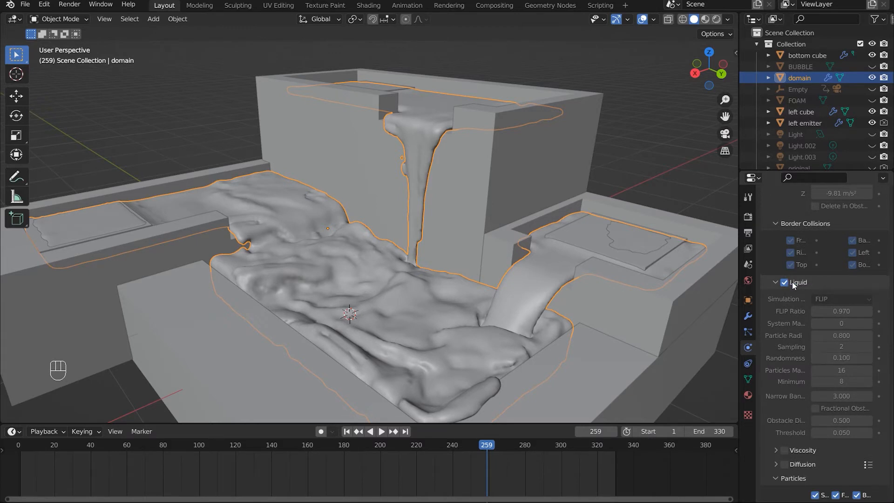
{"action": "scroll", "coordinate": [794, 283], "scroll_direction": "down", "scroll_amount": 3}
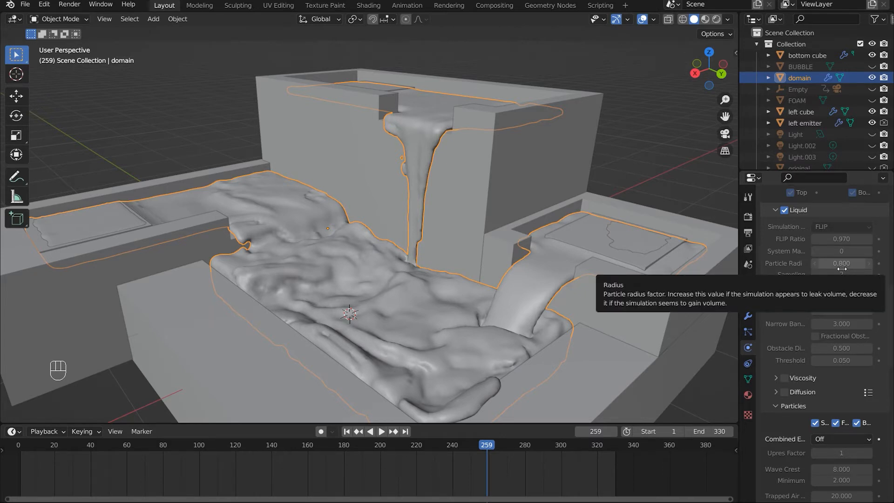
- Examine the fluid domain's particle, mesh and cache settings
{"action": "scroll", "coordinate": [842, 270], "scroll_direction": "down", "scroll_amount": 10}
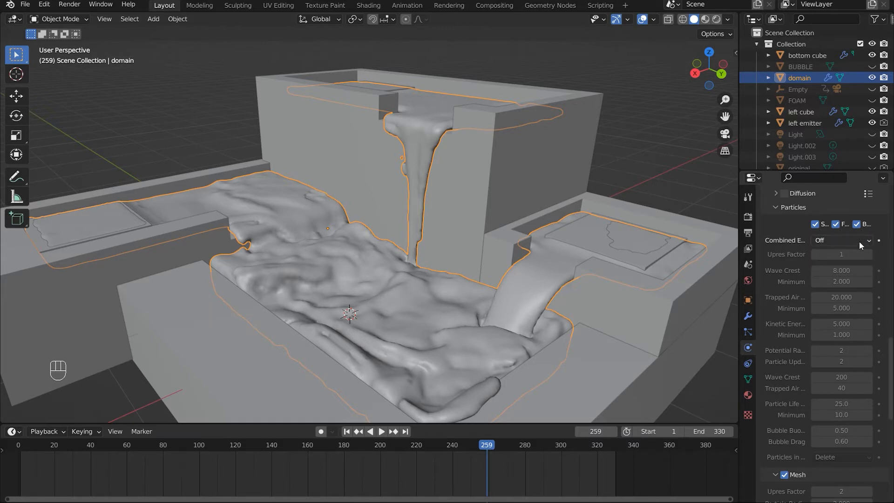
{"action": "scroll", "coordinate": [859, 241], "scroll_direction": "down", "scroll_amount": 2}
{"action": "scroll", "coordinate": [837, 400], "scroll_direction": "down", "scroll_amount": 5}
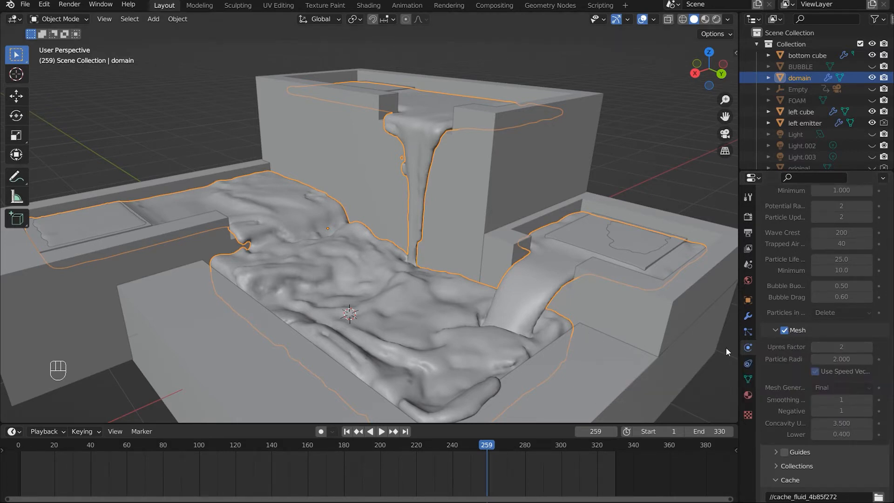
{"action": "scroll", "coordinate": [786, 350], "scroll_direction": "down", "scroll_amount": 8}
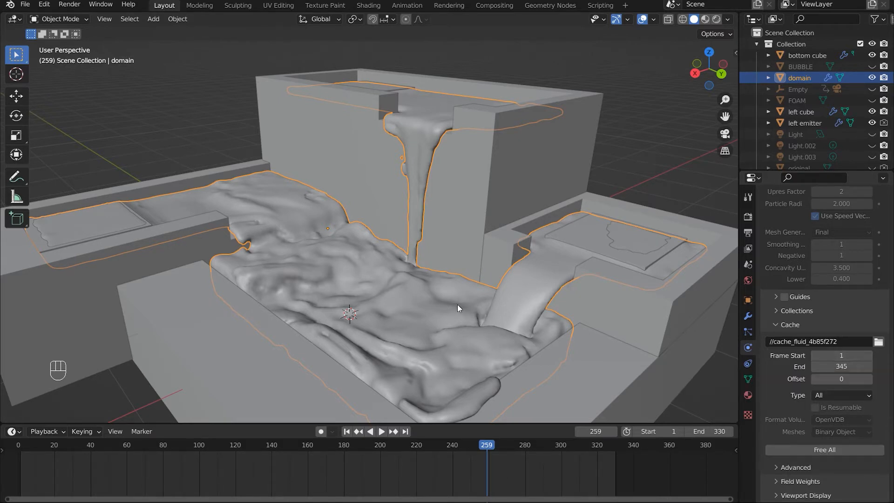
{"action": "scroll", "coordinate": [375, 294], "scroll_direction": "down", "scroll_amount": 3}
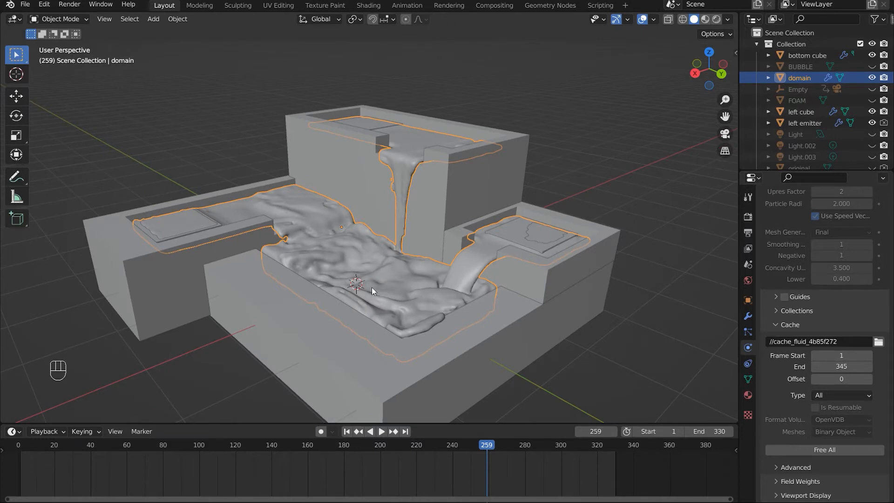
- Show the domain's list of fluid particle systems
{"action": "middle_click_drag", "start_coordinate": [372, 287], "coordinate": [334, 266]}
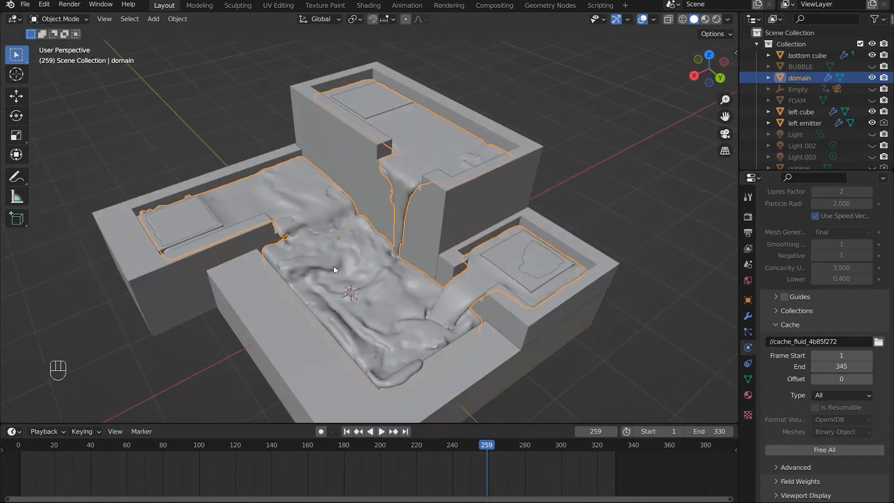
{"action": "left_click", "coordinate": [747, 332]}
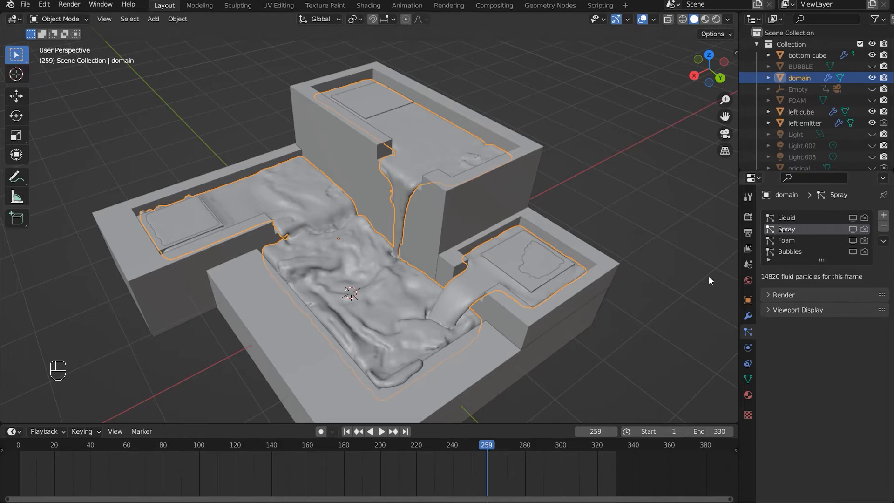
{"action": "scroll", "coordinate": [619, 282], "scroll_direction": "down", "scroll_amount": 1}
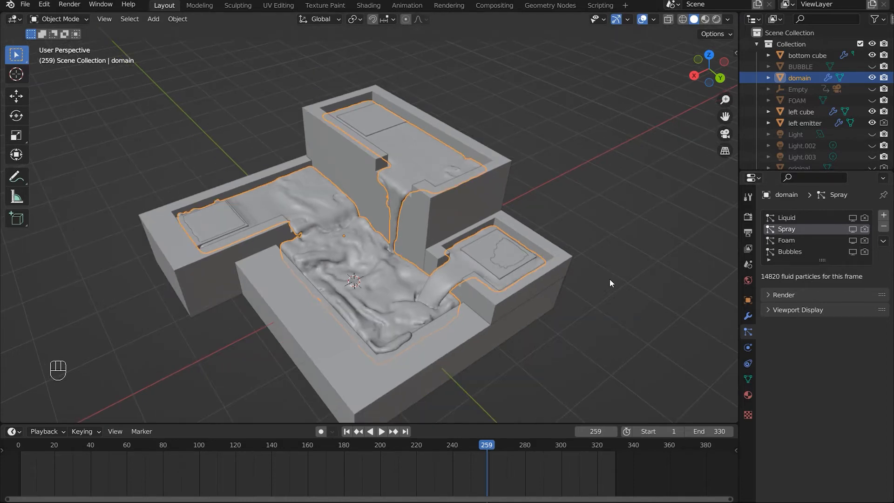
- Unhide the BUBBLE object and view it up close beside the fountain
{"action": "middle_click_drag", "start_coordinate": [550, 210], "coordinate": [329, 170]}
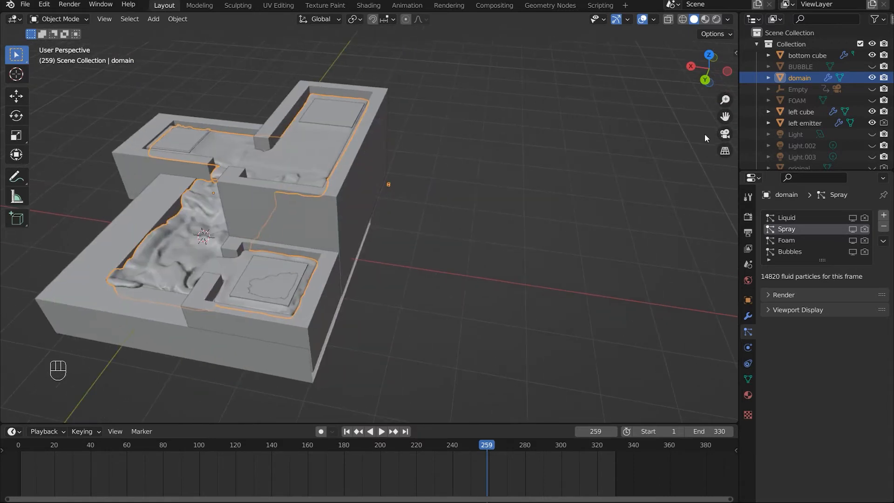
{"action": "left_click", "coordinate": [794, 66]}
{"action": "left_click", "coordinate": [872, 66]}
{"action": "scroll", "coordinate": [501, 279], "scroll_direction": "up", "scroll_amount": 1}
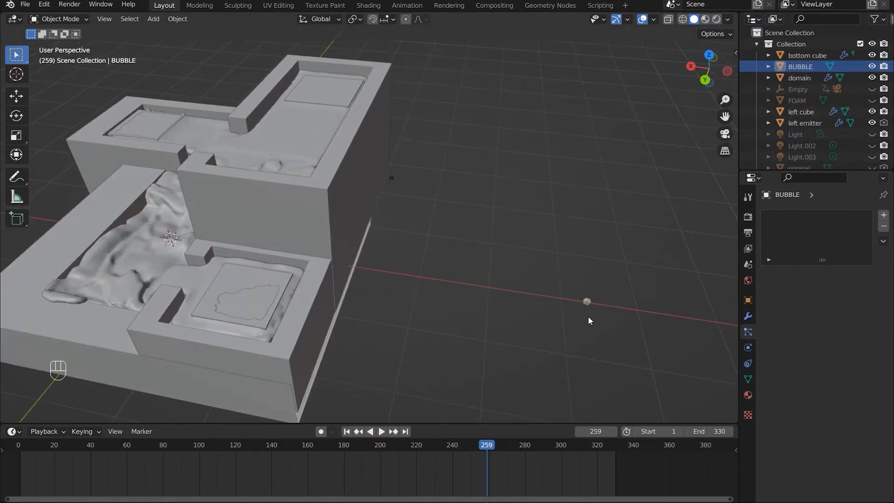
{"action": "middle_click_drag", "start_coordinate": [588, 316], "coordinate": [477, 254], "text": "shift"}
{"action": "scroll", "coordinate": [476, 254], "scroll_direction": "up", "scroll_amount": 3}
{"action": "middle_click_drag", "start_coordinate": [589, 267], "coordinate": [560, 266], "text": "shift"}
{"action": "scroll", "coordinate": [560, 266], "scroll_direction": "up", "scroll_amount": 2}
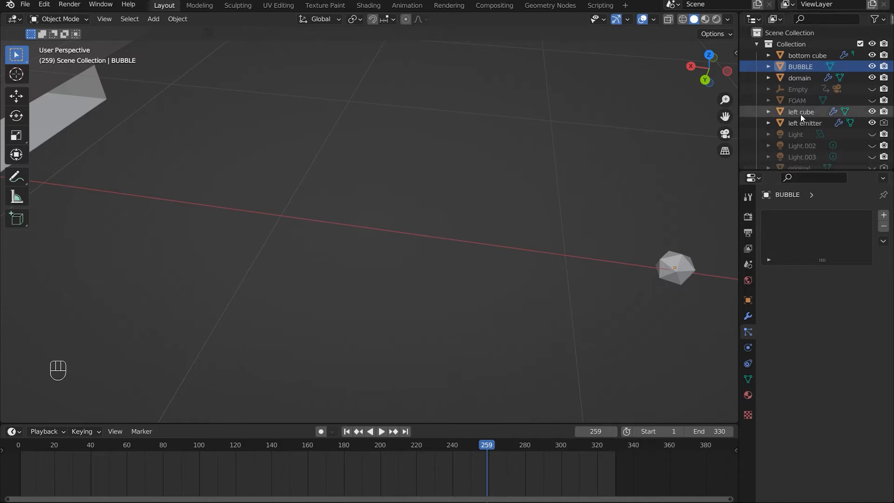
- Unhide the FOAM object and select it in the viewport
{"action": "scroll", "coordinate": [791, 110], "scroll_direction": "down", "scroll_amount": 3}
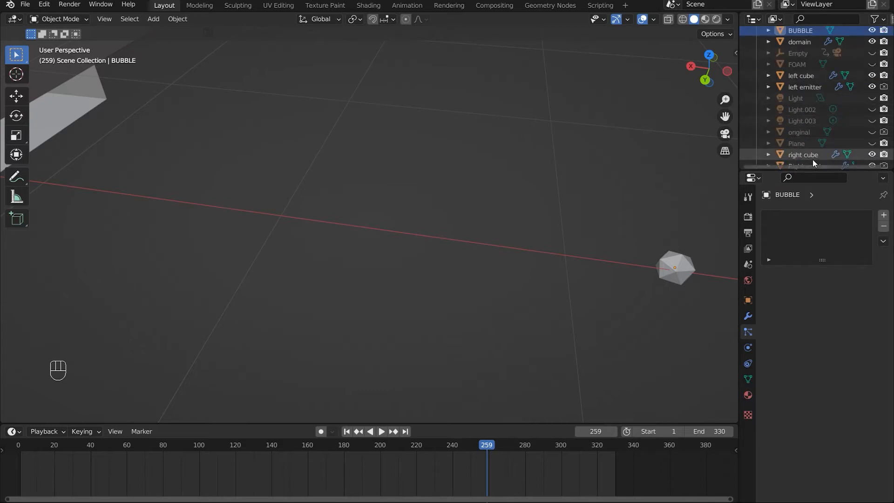
{"action": "scroll", "coordinate": [815, 156], "scroll_direction": "down", "scroll_amount": 4}
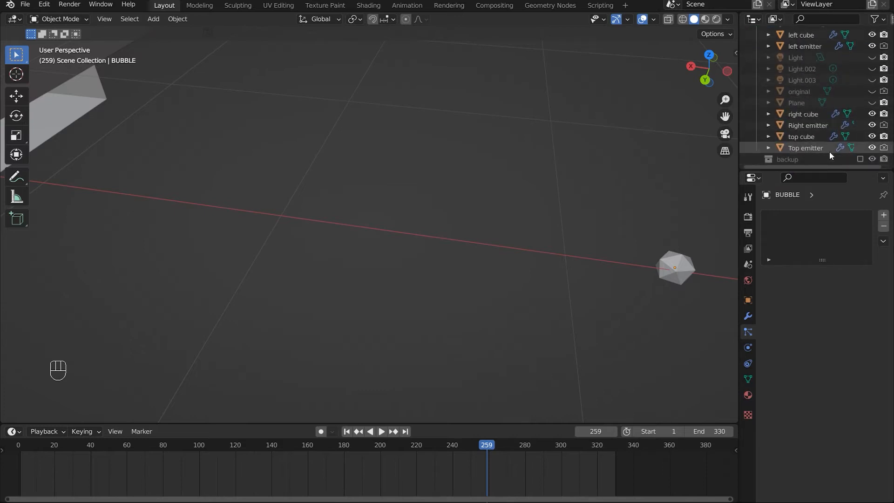
{"action": "scroll", "coordinate": [829, 152], "scroll_direction": "up", "scroll_amount": 2}
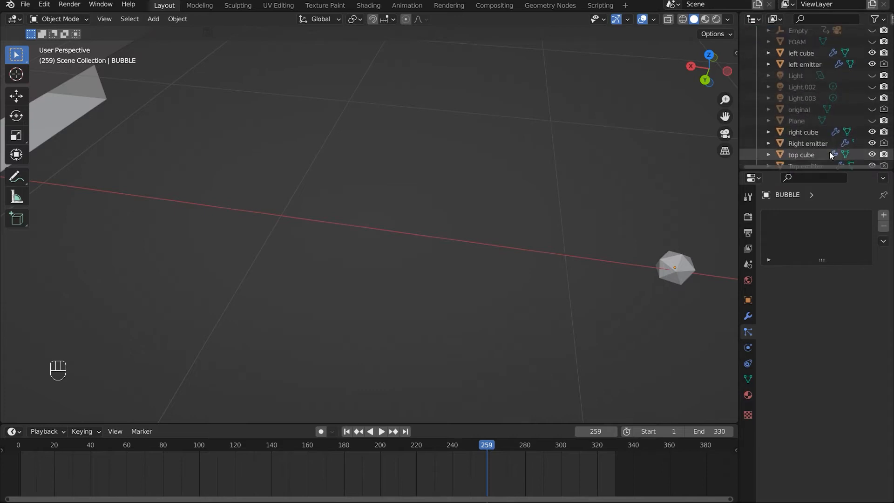
{"action": "left_click", "coordinate": [871, 42]}
{"action": "left_click", "coordinate": [572, 251]}
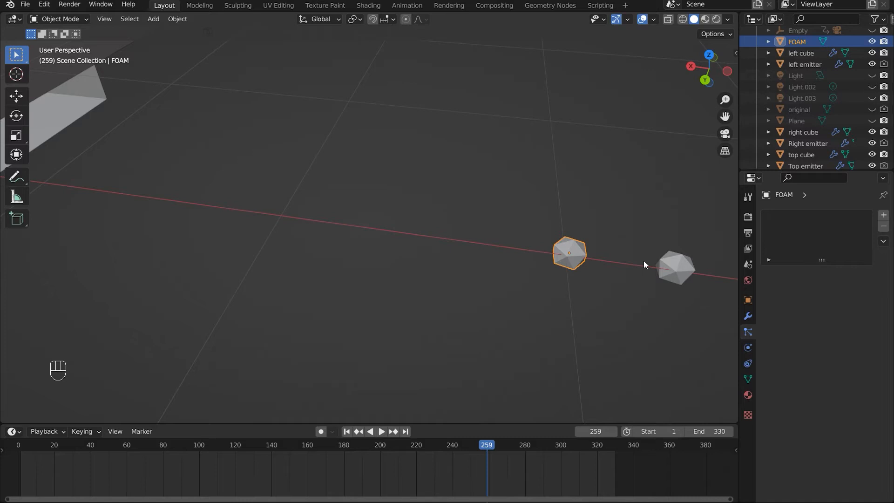
- Unhide the ground plane beneath the fountain and select it
{"action": "scroll", "coordinate": [351, 226], "scroll_direction": "down", "scroll_amount": 8}
{"action": "middle_click_drag", "start_coordinate": [357, 259], "coordinate": [265, 176]}
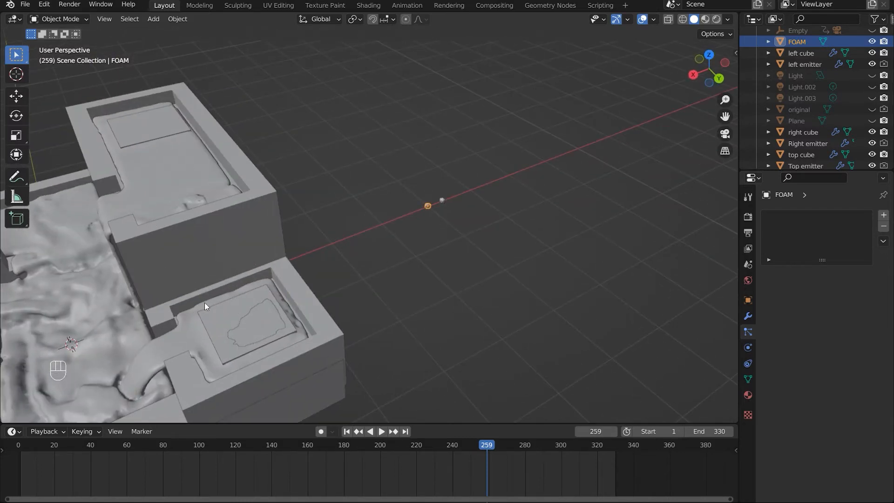
{"action": "middle_click_drag", "start_coordinate": [144, 301], "coordinate": [308, 231], "text": "shift"}
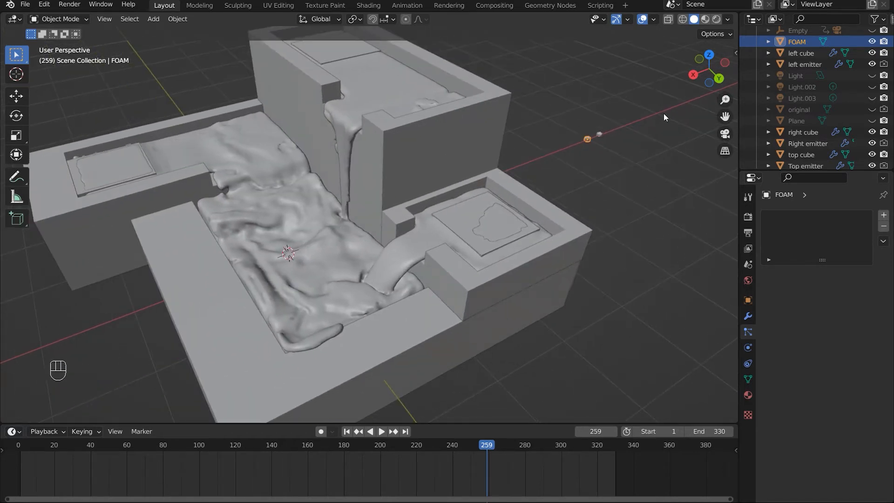
{"action": "scroll", "coordinate": [820, 98], "scroll_direction": "down", "scroll_amount": 1}
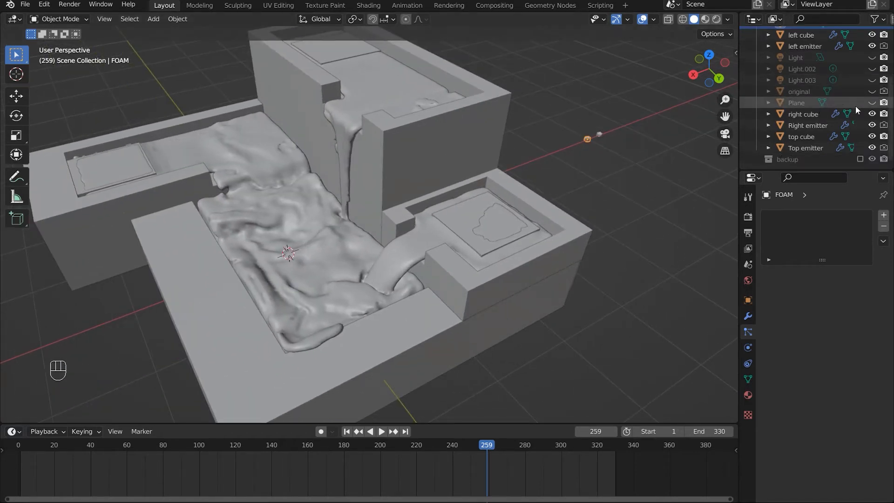
{"action": "left_click", "coordinate": [872, 103]}
{"action": "scroll", "coordinate": [519, 292], "scroll_direction": "down", "scroll_amount": 3}
{"action": "left_click", "coordinate": [519, 292]}
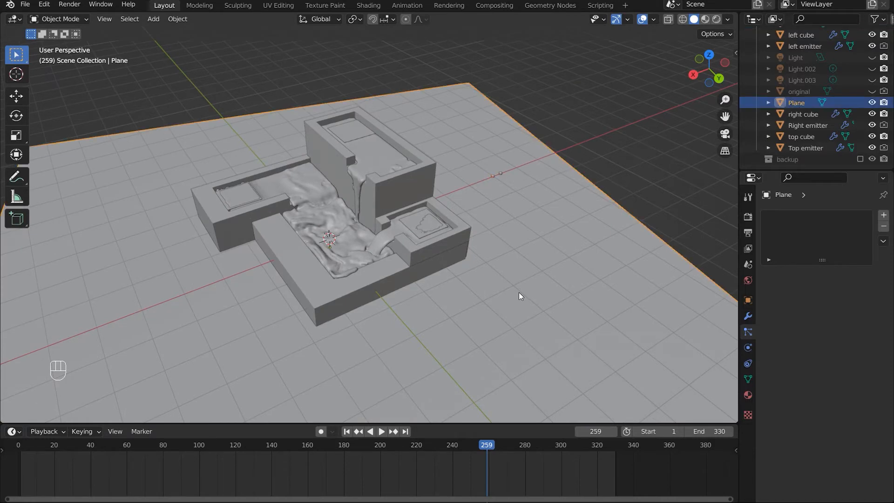
{"action": "middle_click_drag", "start_coordinate": [519, 292], "coordinate": [461, 290]}
- View the fountain through the camera, and inspect the camera's placement from outside
{"action": "key", "text": "KP_0"}
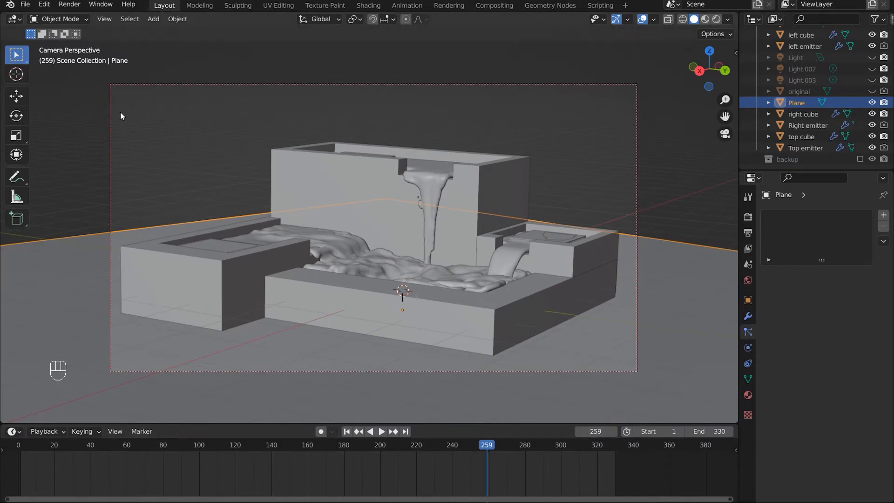
{"action": "scroll", "coordinate": [444, 287], "scroll_direction": "down", "scroll_amount": 3}
{"action": "mouse_move", "coordinate": [432, 297]}
{"action": "middle_mouse_down"}
{"action": "mouse_move", "coordinate": [478, 301]}
{"action": "mouse_move", "coordinate": [478, 274]}
{"action": "mouse_move", "coordinate": [432, 305]}
{"action": "middle_mouse_up"}
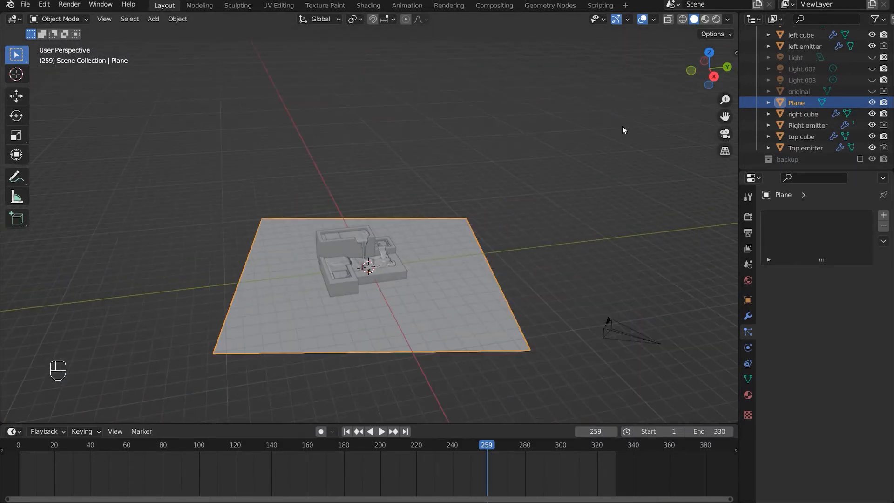
{"action": "middle_click_drag", "start_coordinate": [579, 225], "coordinate": [512, 260]}
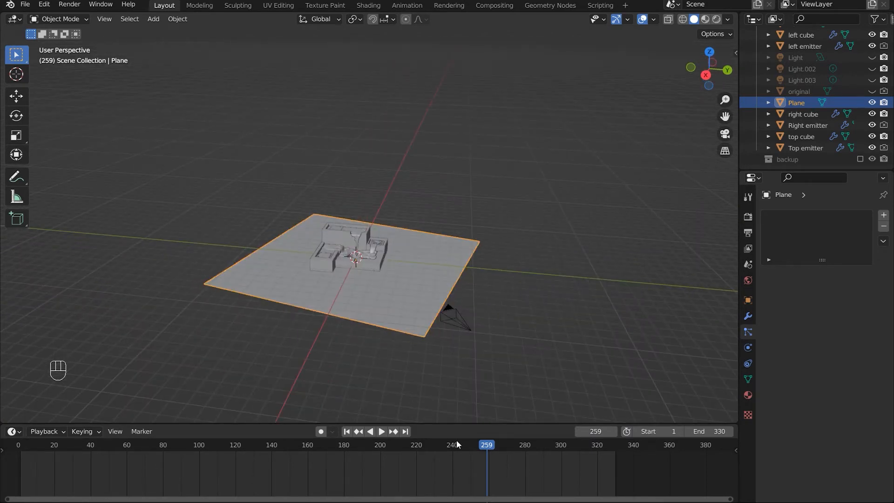
- Play the animation from the first frame to watch the camera move, and stop it
{"action": "left_click", "coordinate": [346, 431]}
{"action": "middle_click_drag", "start_coordinate": [399, 331], "coordinate": [403, 332]}
{"action": "key", "text": "space"}
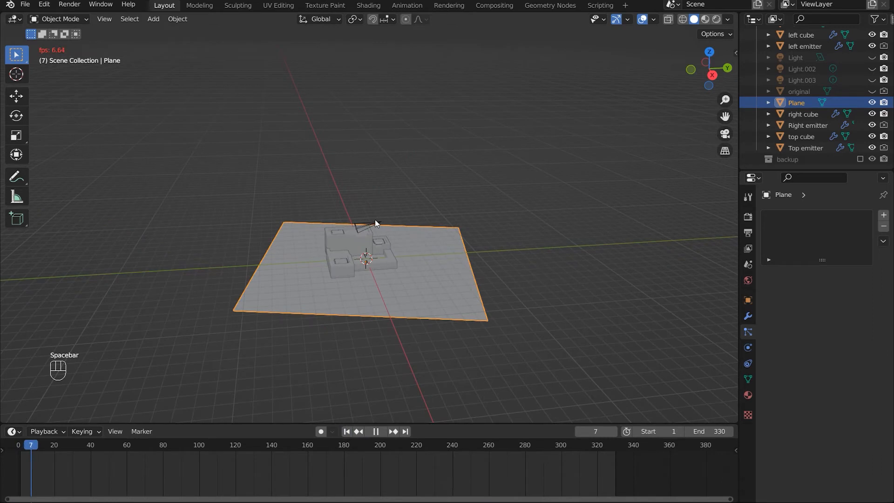
{"action": "scroll", "coordinate": [366, 249], "scroll_direction": "up", "scroll_amount": 6}
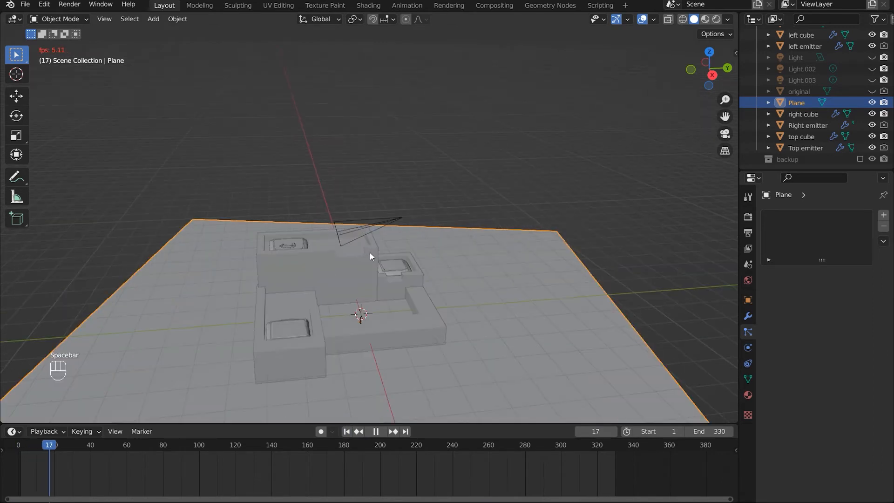
{"action": "key", "text": "space"}
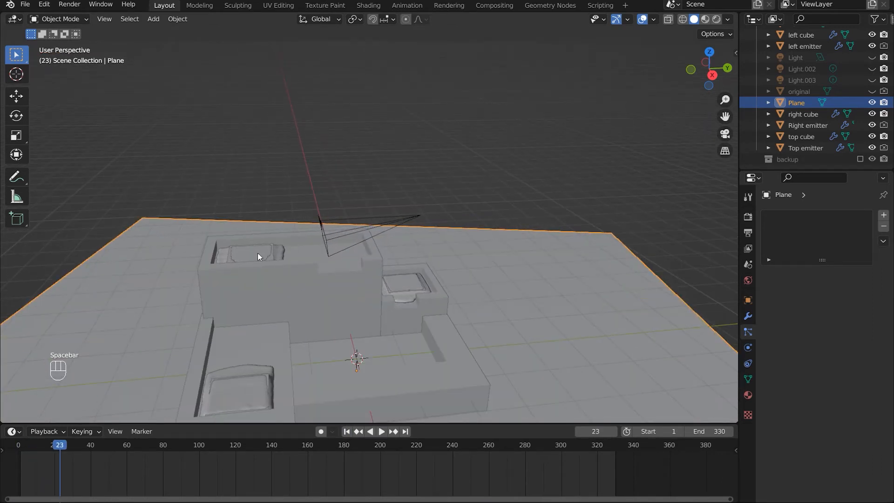
- Select the fluid domain in the top basin and hide it
{"action": "left_click", "coordinate": [280, 255]}
{"action": "left_click", "coordinate": [278, 253]}
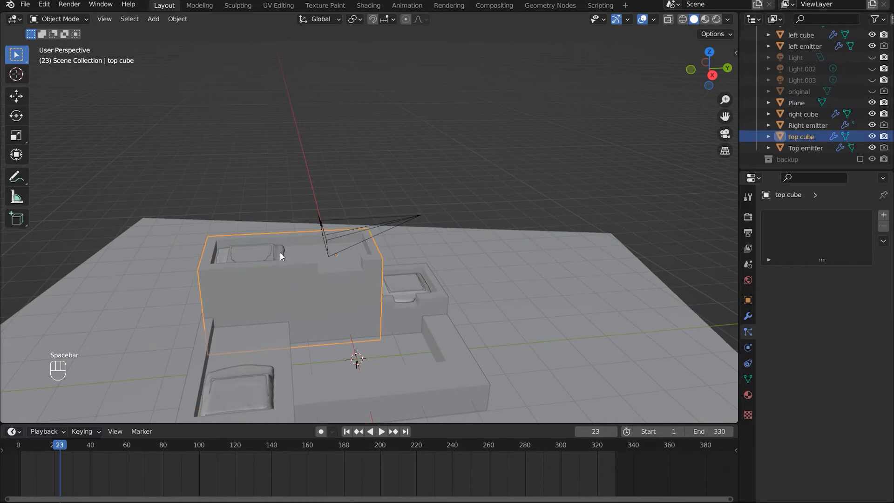
{"action": "left_click", "coordinate": [280, 252]}
{"action": "key", "text": "h"}
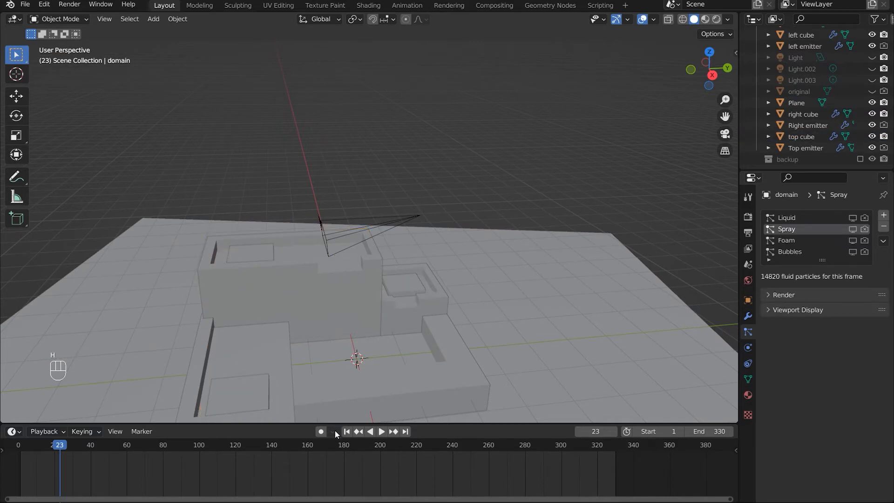
- Replay the animation from the first frame with the domain hidden, and stop it
{"action": "left_click", "coordinate": [347, 432]}
{"action": "key", "text": "space"}
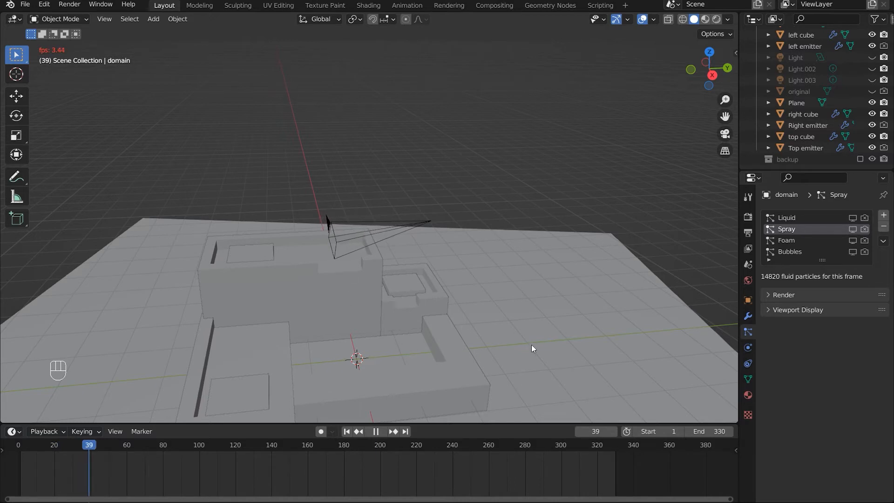
{"action": "key", "text": "space"}
{"action": "scroll", "coordinate": [395, 334], "scroll_direction": "down", "scroll_amount": 4}
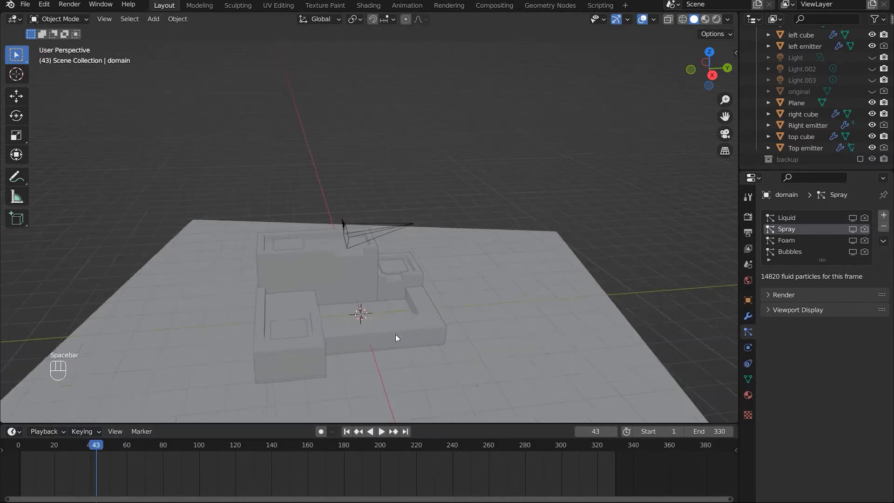
- Split the 3D viewport into two side-by-side views and show the camera view in one of them
{"action": "middle_click_drag", "start_coordinate": [416, 273], "coordinate": [460, 231], "text": "shift"}
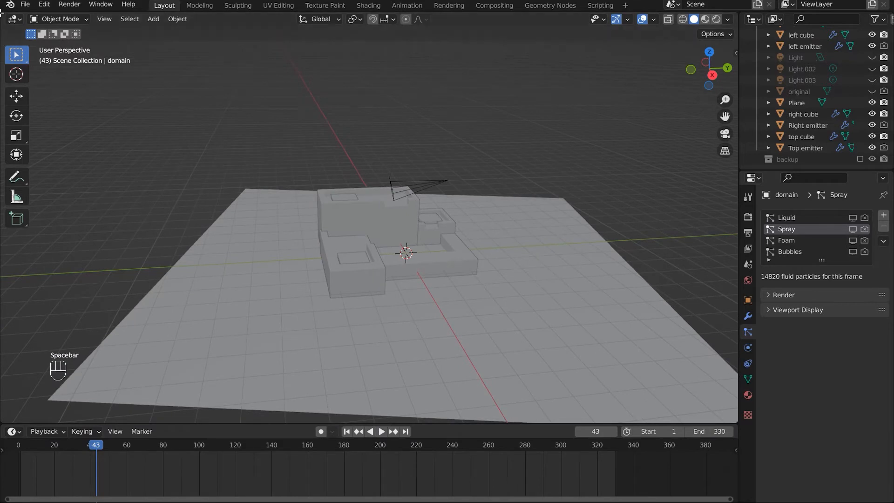
{"action": "left_click_drag", "start_coordinate": [2, 13], "coordinate": [328, 139]}
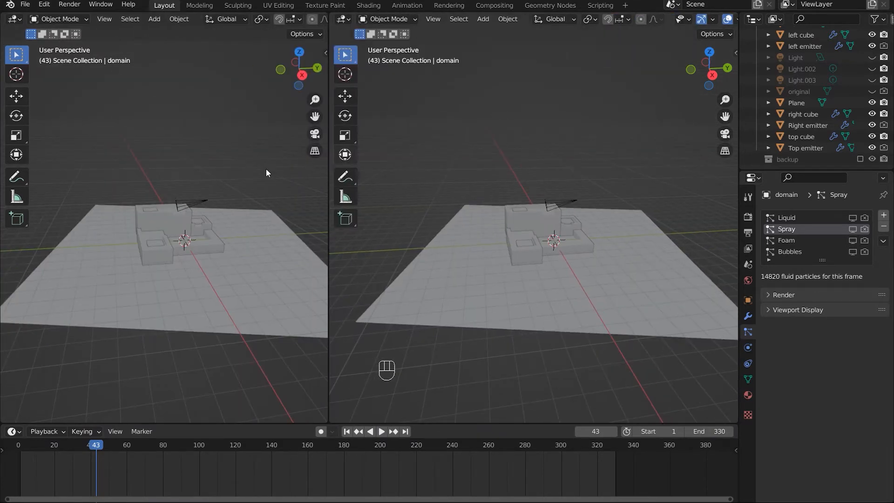
{"action": "key", "text": "KP_0"}
{"action": "scroll", "coordinate": [200, 193], "scroll_direction": "up", "scroll_amount": 2}
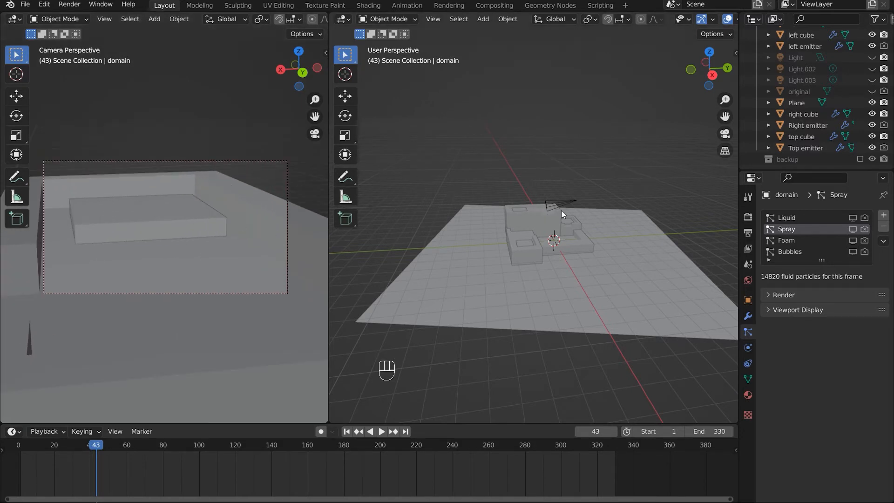
- Select the camera above the fountain and unhide its parent Empty
{"action": "scroll", "coordinate": [560, 210], "scroll_direction": "up", "scroll_amount": 5}
{"action": "left_click", "coordinate": [677, 134]}
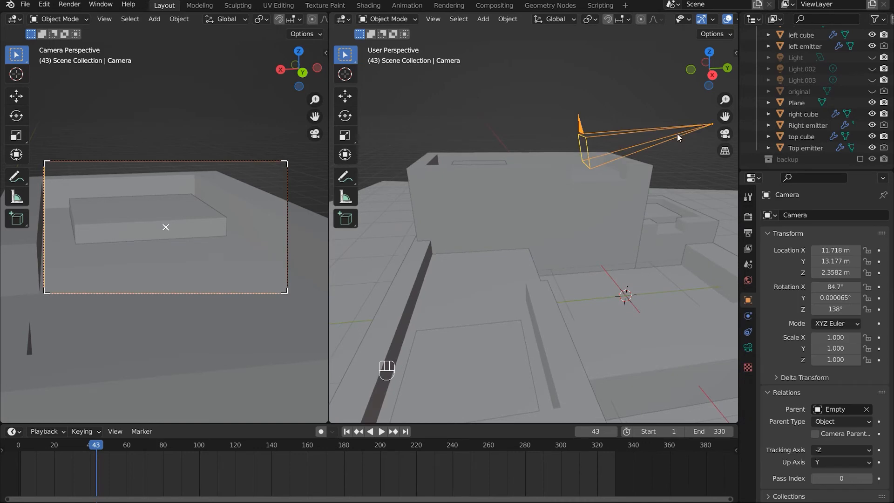
{"action": "middle_click_drag", "start_coordinate": [677, 133], "coordinate": [609, 172], "text": "shift"}
{"action": "scroll", "coordinate": [863, 107], "scroll_direction": "up", "scroll_amount": 4}
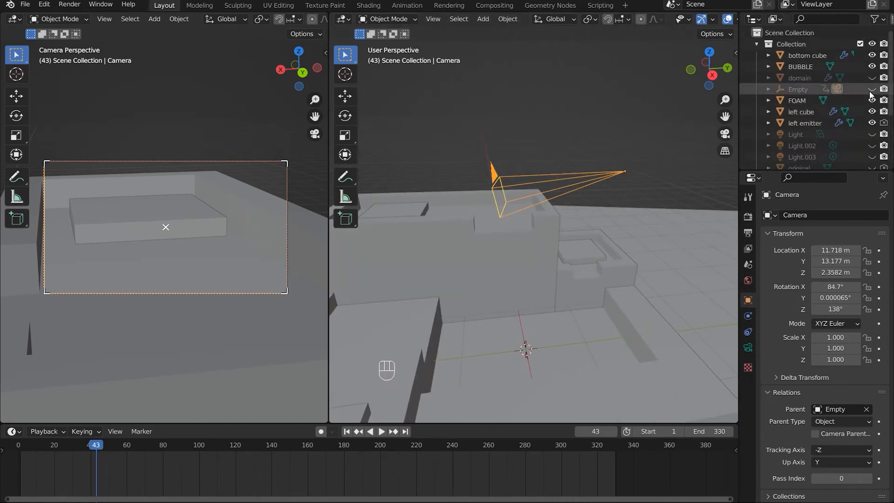
{"action": "left_click", "coordinate": [871, 89]}
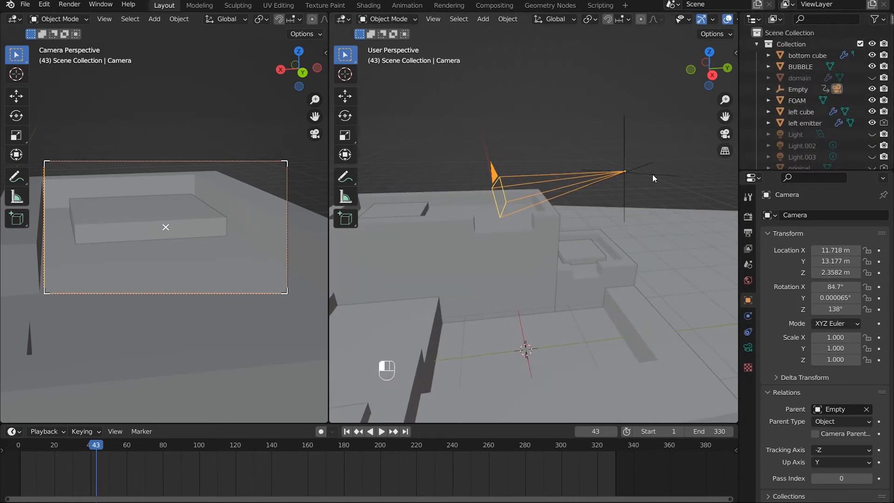
- Inspect the camera's attachment to its parent, and select the Empty to show its keyframes
{"action": "left_click", "coordinate": [610, 175]}
{"action": "left_click", "coordinate": [532, 186]}
{"action": "middle_click_drag", "start_coordinate": [634, 180], "coordinate": [563, 200]}
{"action": "scroll", "coordinate": [562, 200], "scroll_direction": "up", "scroll_amount": 2}
{"action": "scroll", "coordinate": [562, 199], "scroll_direction": "up", "scroll_amount": 2}
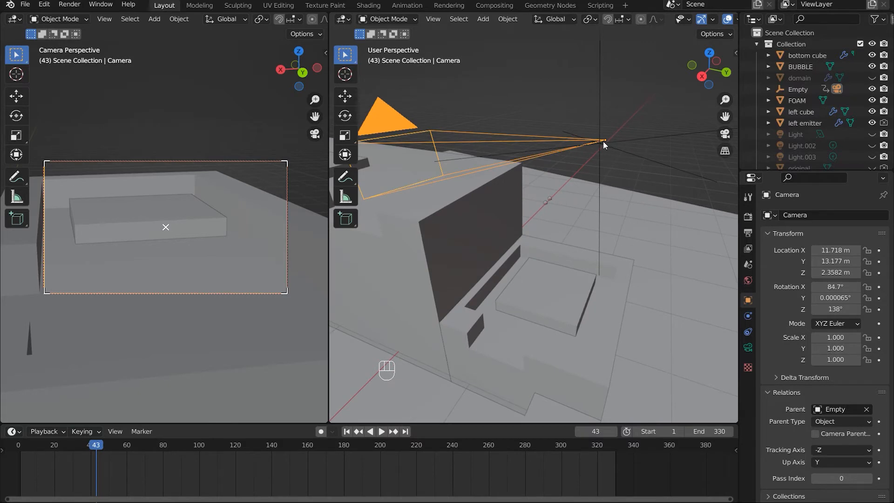
{"action": "scroll", "coordinate": [590, 156], "scroll_direction": "down", "scroll_amount": 5}
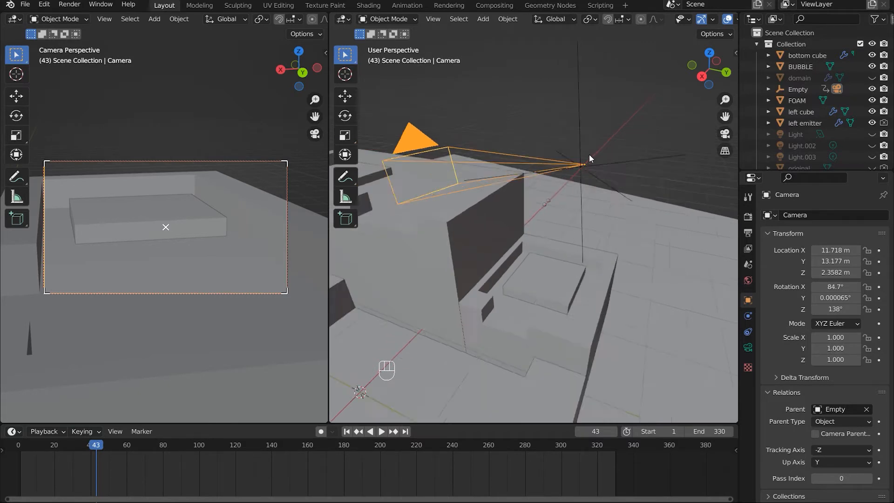
{"action": "left_click", "coordinate": [602, 211]}
{"action": "left_click", "coordinate": [598, 222]}
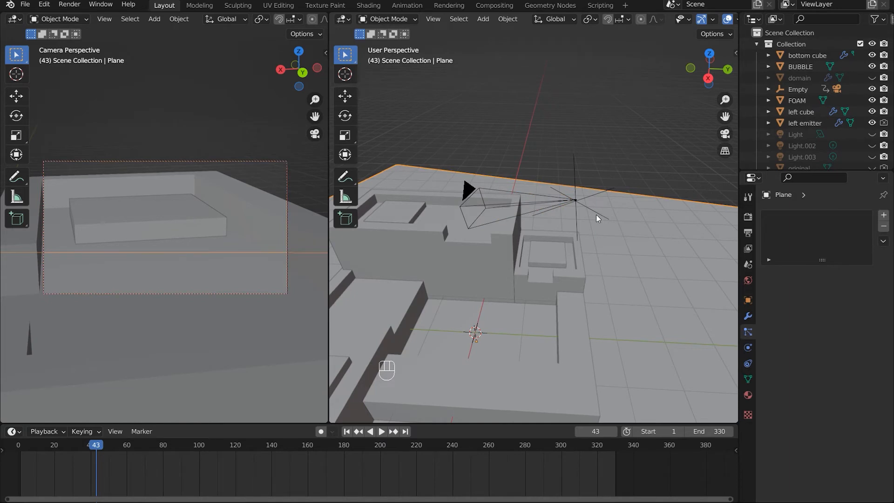
{"action": "left_click", "coordinate": [597, 216]}
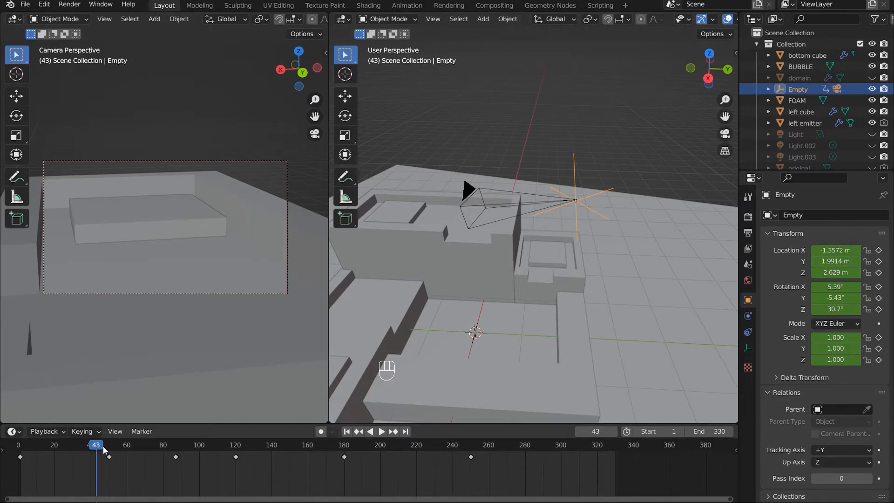
- Go to the Empty's keyframe at frame 50 and try moving the Empty together with the camera
{"action": "key", "text": "space"}
{"action": "key", "text": "space"}
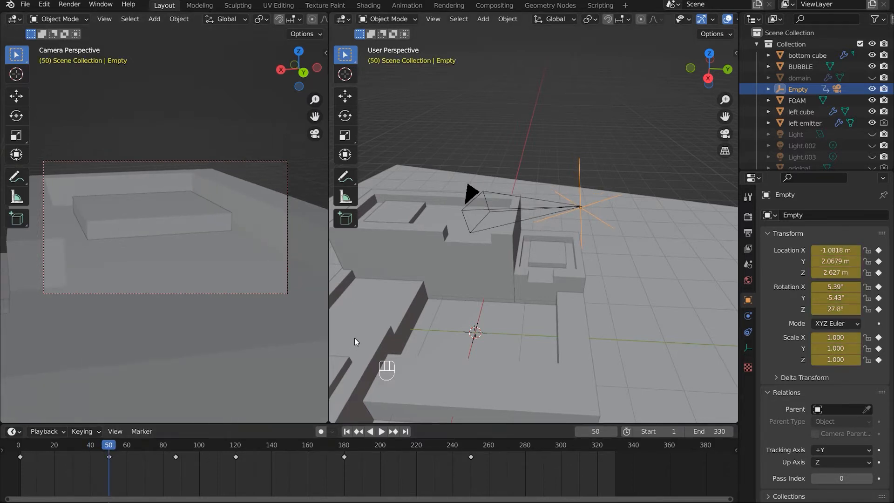
{"action": "key", "text": "g"}
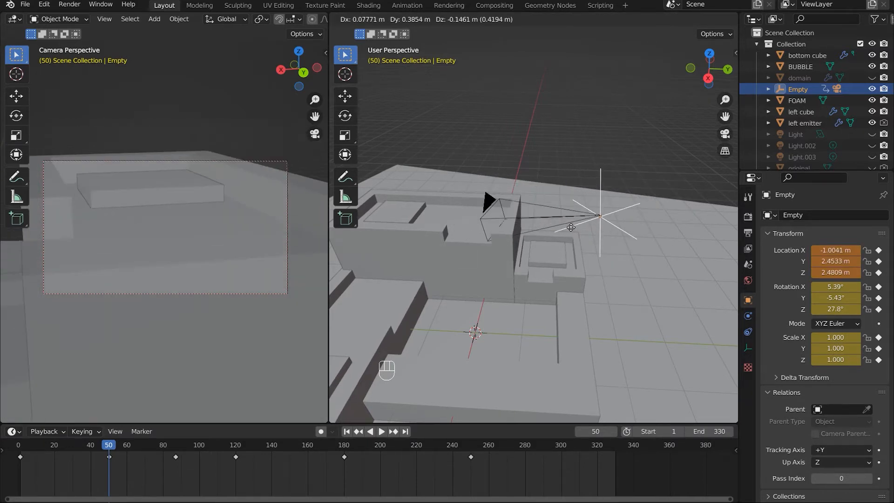
{"action": "right_click", "coordinate": [570, 227]}
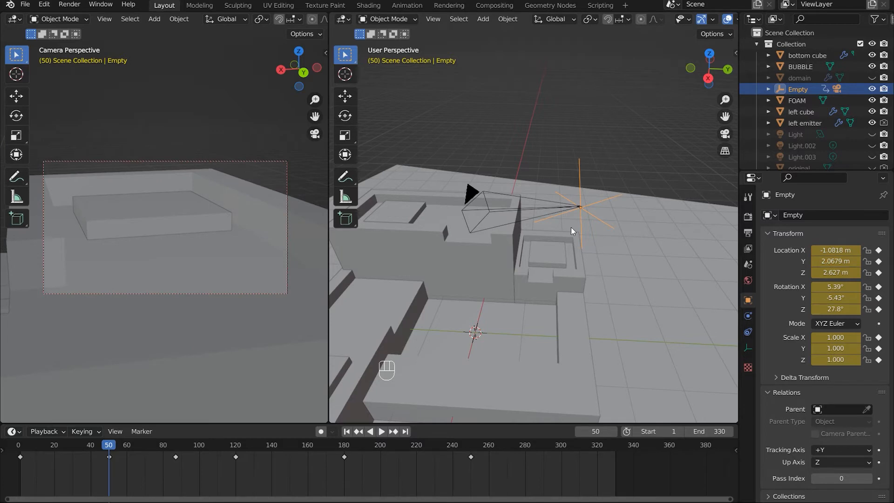
{"action": "scroll", "coordinate": [433, 231], "scroll_direction": "down", "scroll_amount": 2}
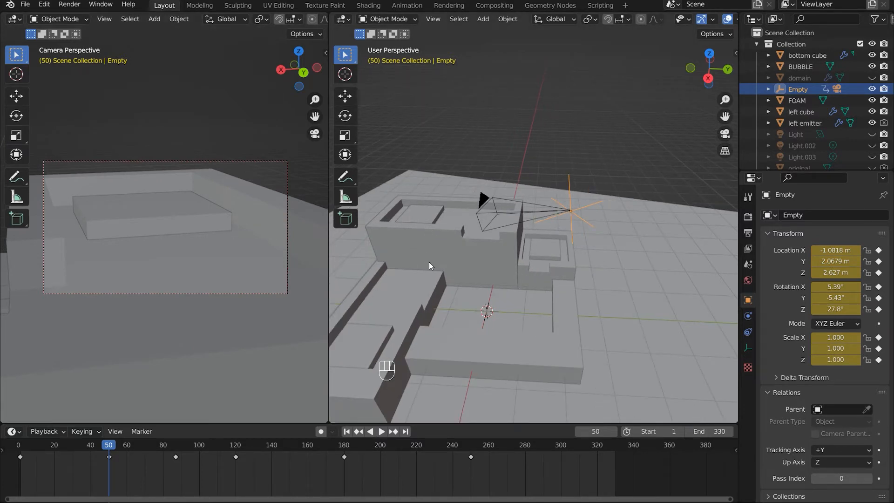
- Play the camera animation from frame 50 to frame 213, and inspect the camera and Empty from farther out
{"action": "key", "text": "space"}
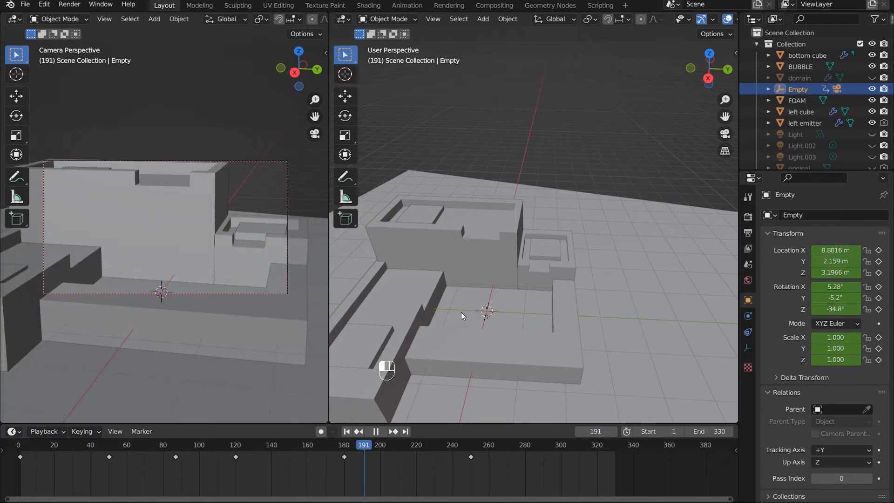
{"action": "key", "text": "space"}
{"action": "scroll", "coordinate": [460, 312], "scroll_direction": "down", "scroll_amount": 3}
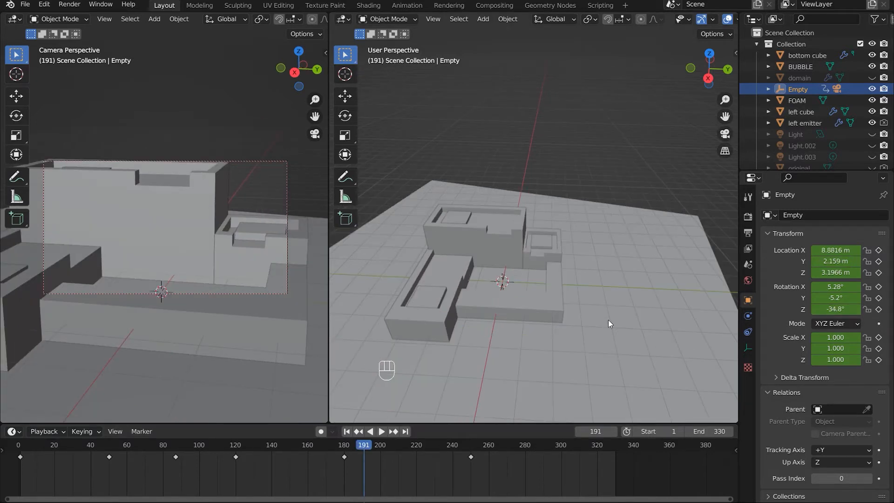
{"action": "left_click", "coordinate": [371, 431]}
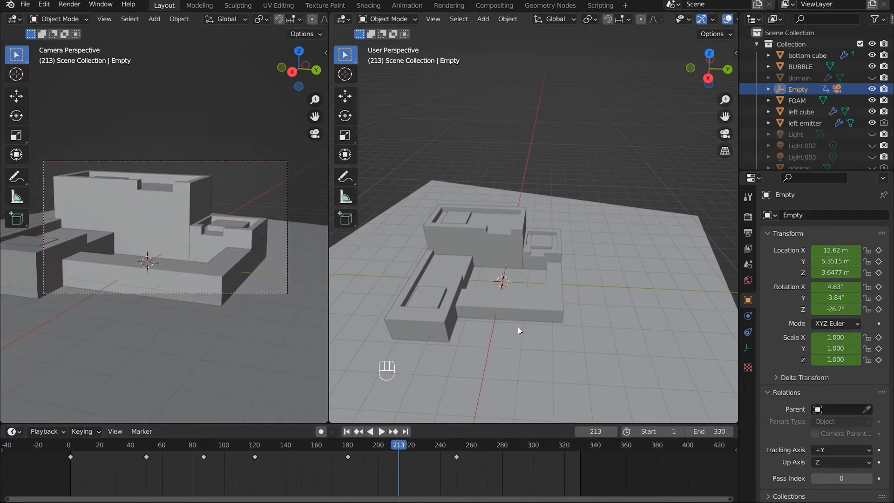
{"action": "scroll", "coordinate": [510, 335], "scroll_direction": "down", "scroll_amount": 1}
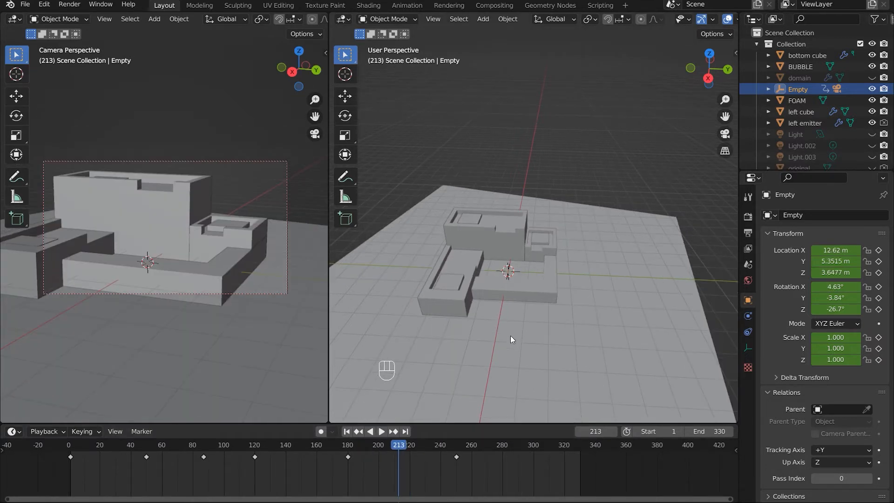
{"action": "scroll", "coordinate": [510, 335], "scroll_direction": "down", "scroll_amount": 1}
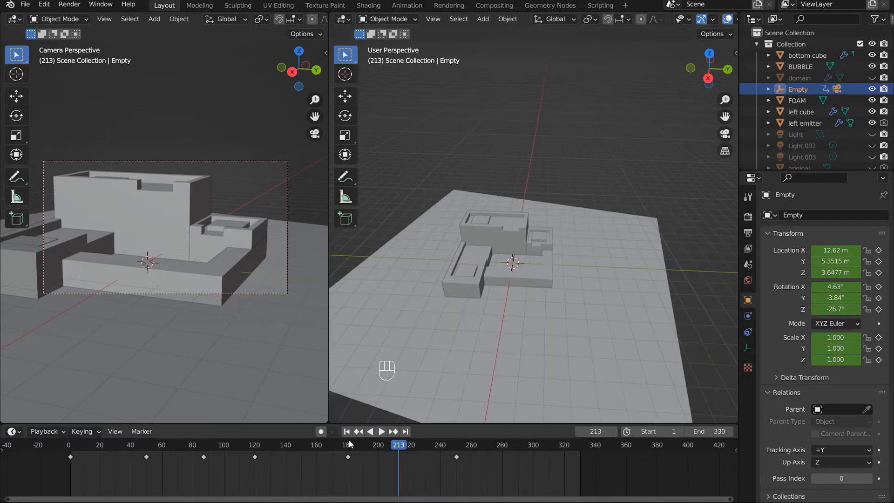
{"action": "scroll", "coordinate": [504, 337], "scroll_direction": "down", "scroll_amount": 2}
{"action": "middle_click_drag", "start_coordinate": [503, 338], "coordinate": [488, 293]}
{"action": "scroll", "coordinate": [489, 293], "scroll_direction": "up", "scroll_amount": 1}
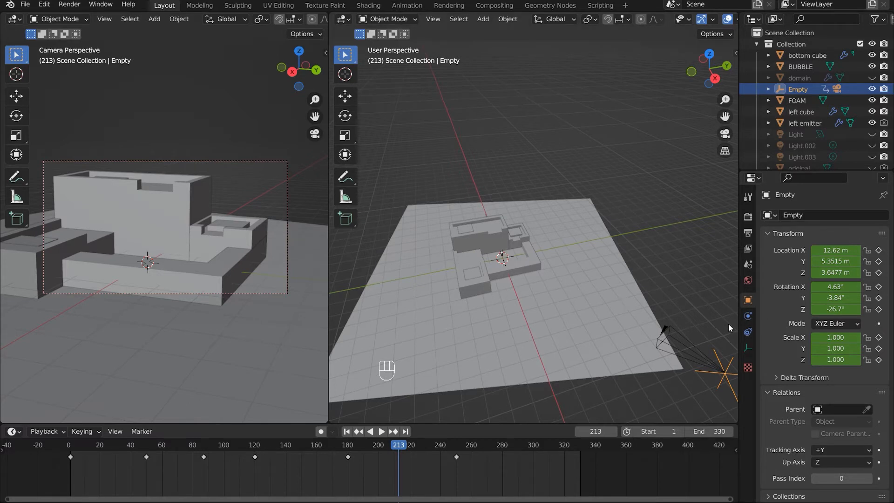
{"action": "key", "text": "i"}
- Widen the camera view's area, deselect the Empty, and change that area to a Shader Editor
{"action": "left_click_drag", "start_coordinate": [375, 46], "coordinate": [380, 45]}
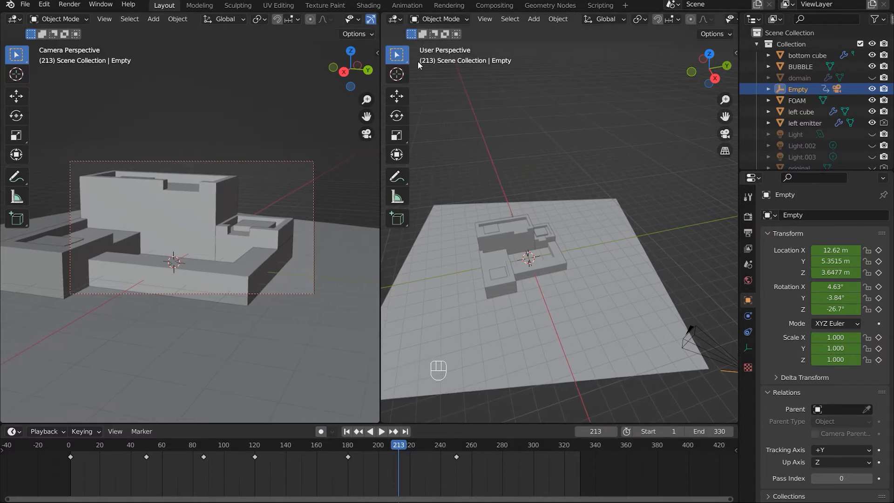
{"action": "left_click", "coordinate": [667, 185]}
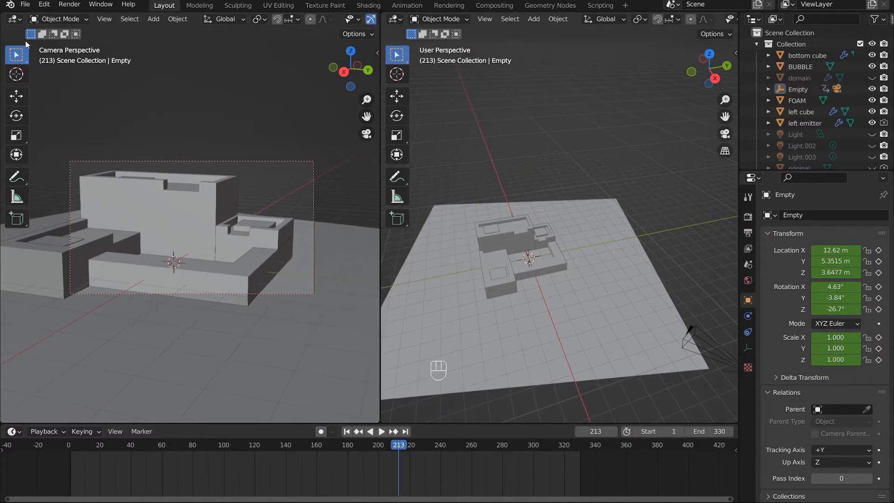
{"action": "left_click", "coordinate": [15, 19]}
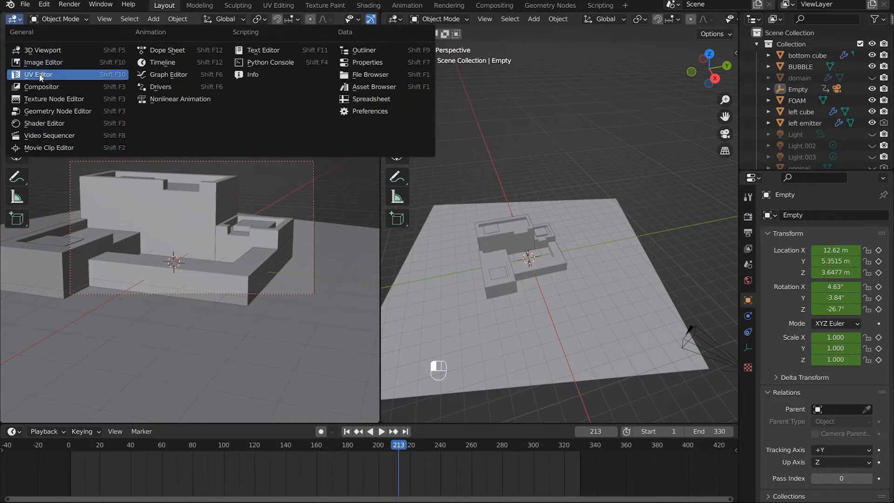
{"action": "left_click", "coordinate": [45, 123]}
{"action": "key", "text": "n"}
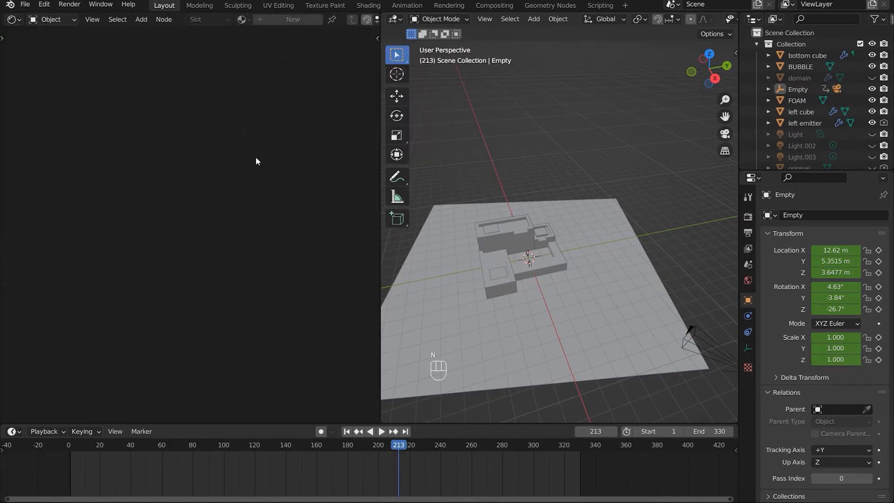
- Set the shader type to World and bring the whole world node tree into view
{"action": "left_click", "coordinate": [52, 19]}
{"action": "left_click", "coordinate": [54, 44]}
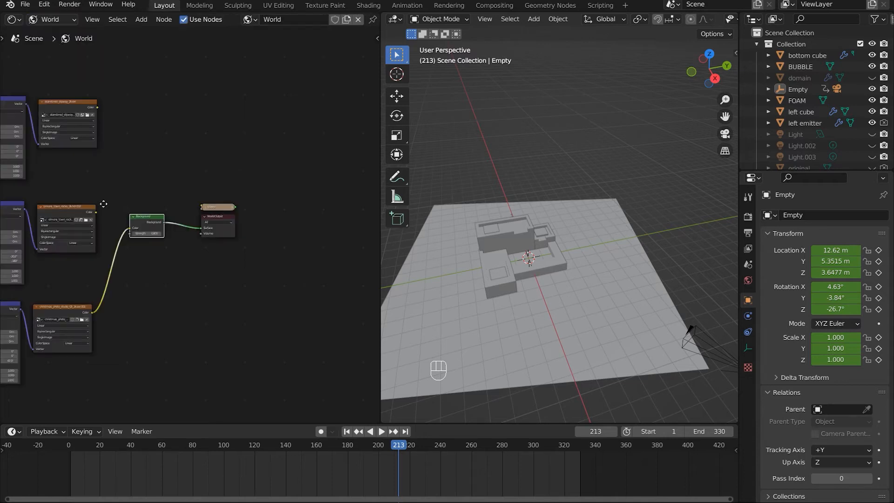
{"action": "key", "text": "Home"}
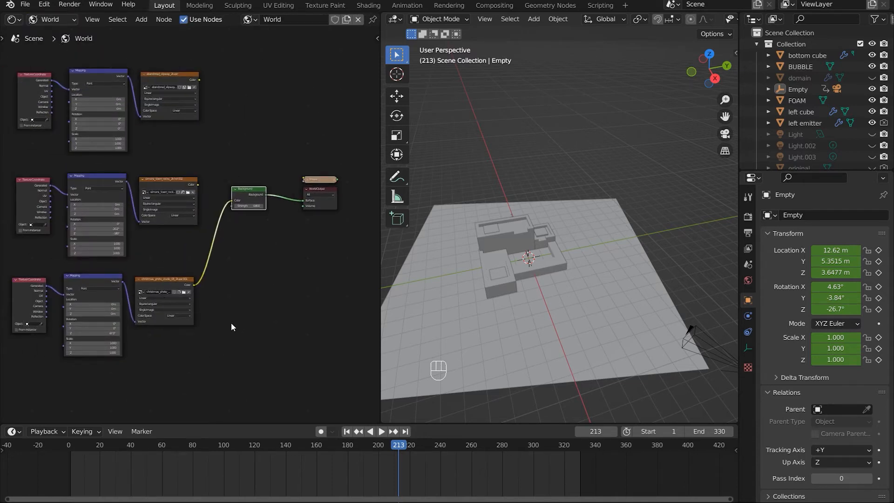
{"action": "scroll", "coordinate": [727, 22], "scroll_direction": "down", "scroll_amount": 3}
{"action": "scroll", "coordinate": [727, 21], "scroll_direction": "down", "scroll_amount": 4}
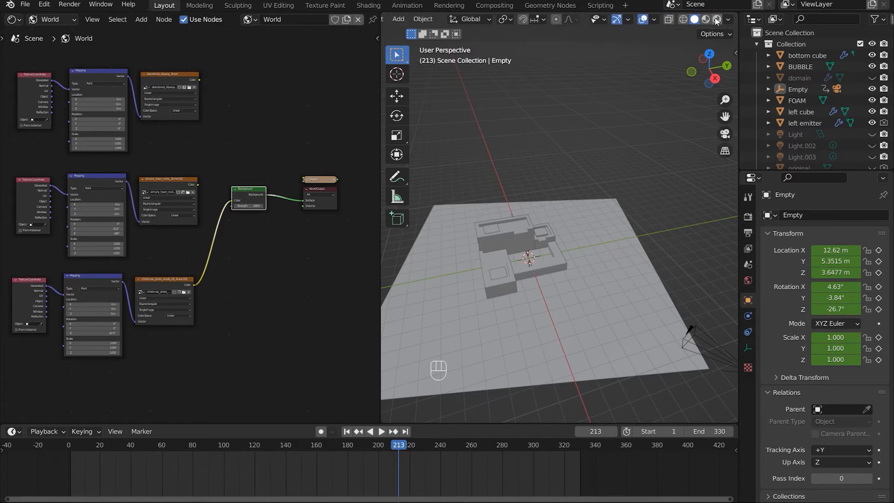
- Display the 3D viewport in rendered shading and view the fountain against the environment background
{"action": "left_click", "coordinate": [716, 21]}
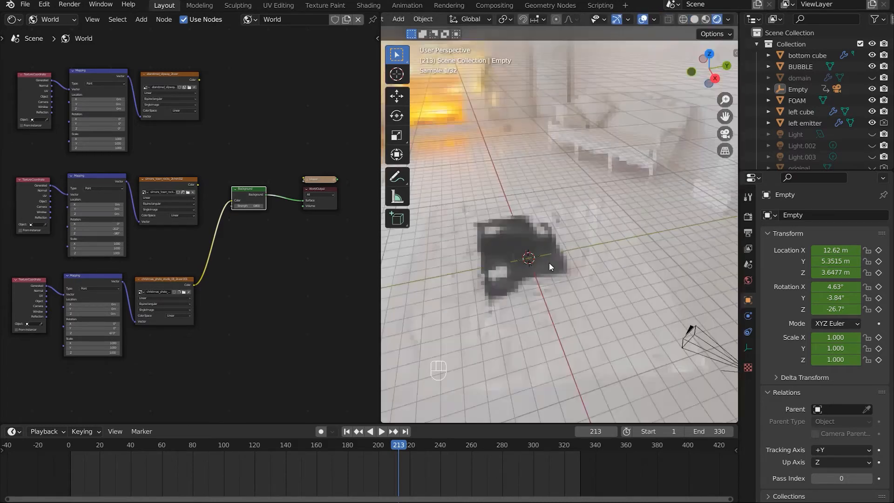
{"action": "scroll", "coordinate": [513, 262], "scroll_direction": "down", "scroll_amount": 3}
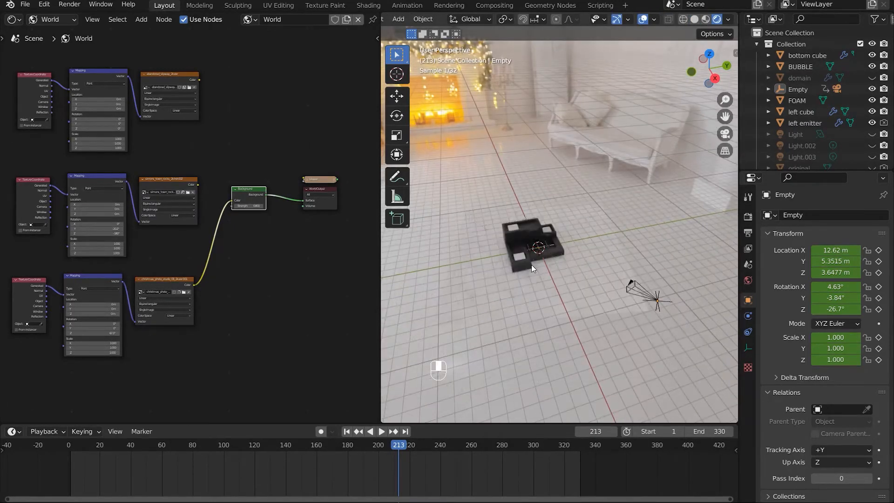
{"action": "middle_click_drag", "start_coordinate": [522, 269], "coordinate": [470, 254]}
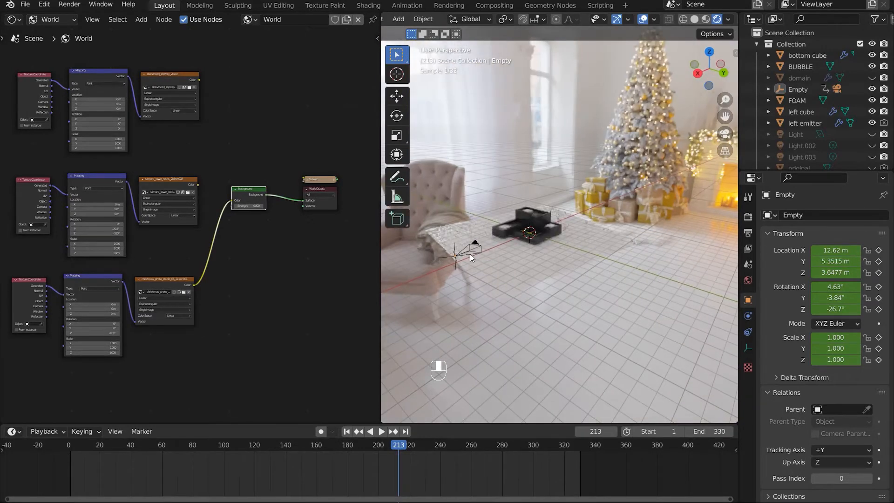
- Examine the christmas_photo_studio_05_2k.exr environment texture, its Background and World Output nodes, and the rendered lighting on the fountain
{"action": "middle_click_drag", "start_coordinate": [150, 302], "coordinate": [190, 298], "text": "shift"}
{"action": "scroll", "coordinate": [182, 271], "scroll_direction": "up", "scroll_amount": 6}
{"action": "middle_click_drag", "start_coordinate": [243, 305], "coordinate": [228, 199], "text": "shift"}
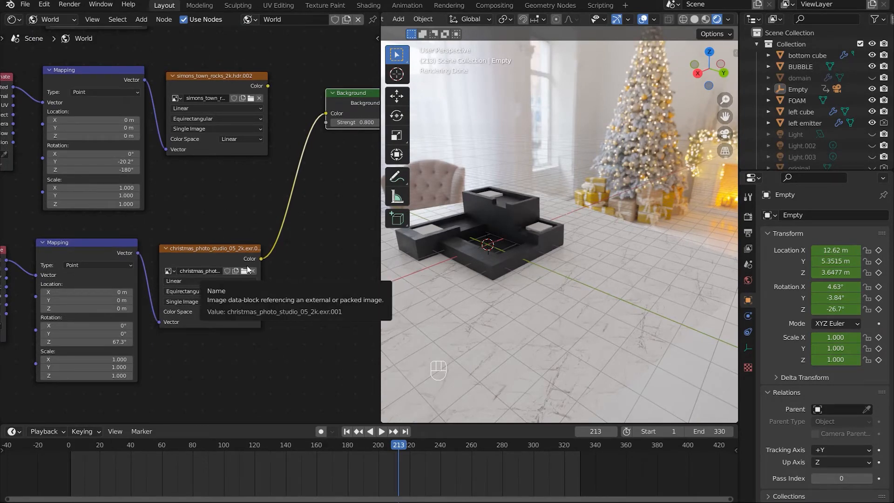
{"action": "mouse_move", "coordinate": [471, 224]}
{"action": "middle_mouse_down"}
{"action": "mouse_move", "coordinate": [507, 232]}
{"action": "mouse_move", "coordinate": [508, 242]}
{"action": "mouse_move", "coordinate": [567, 246]}
{"action": "middle_mouse_up"}
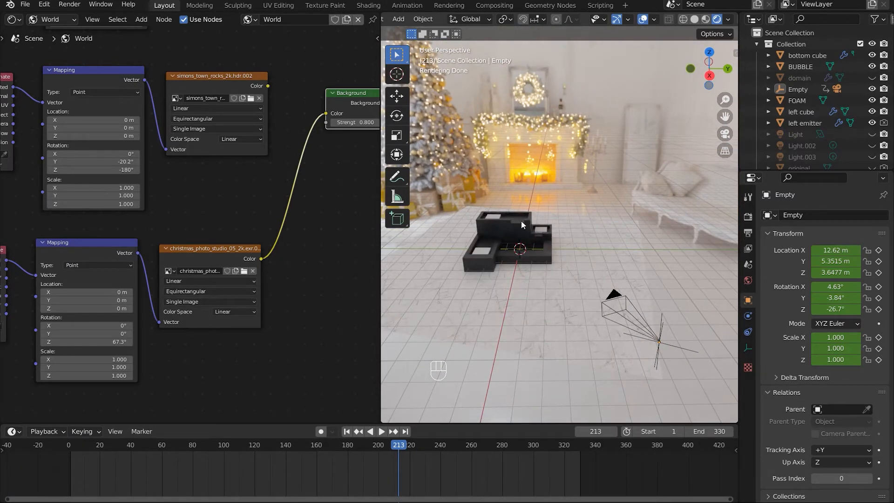
{"action": "scroll", "coordinate": [478, 247], "scroll_direction": "up", "scroll_amount": 4}
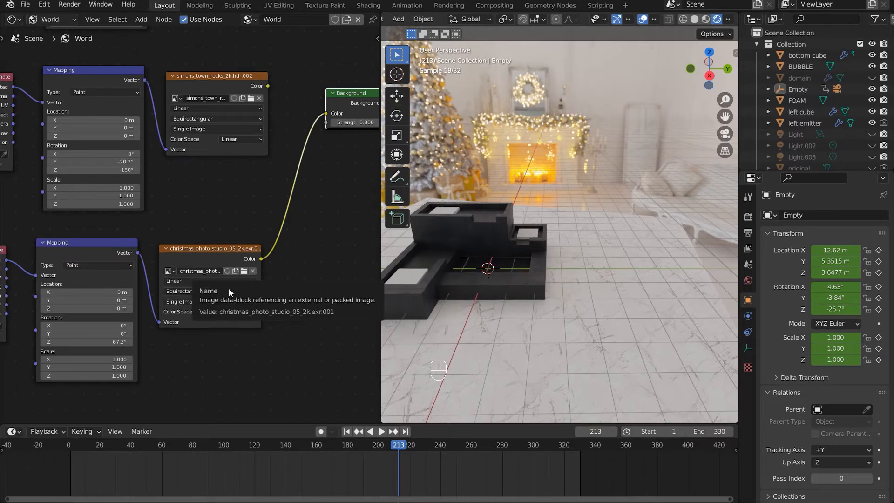
{"action": "middle_click_drag", "start_coordinate": [210, 151], "coordinate": [53, 242]}
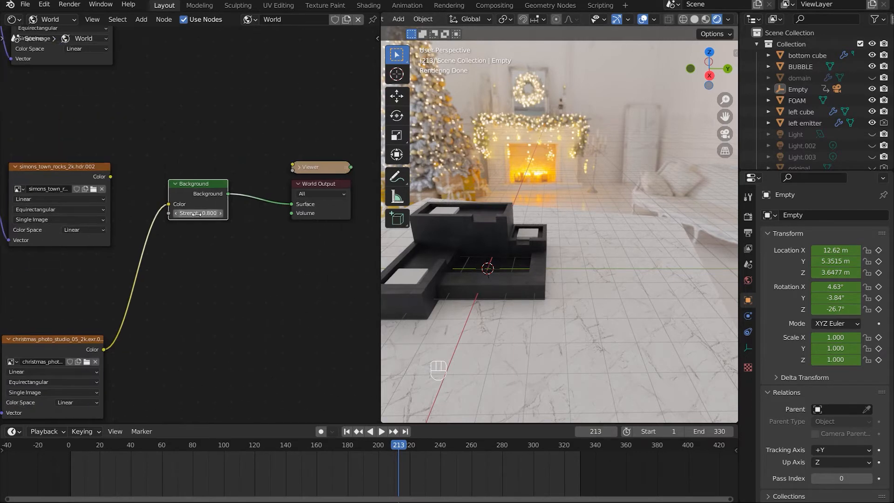
{"action": "left_click", "coordinate": [319, 187]}
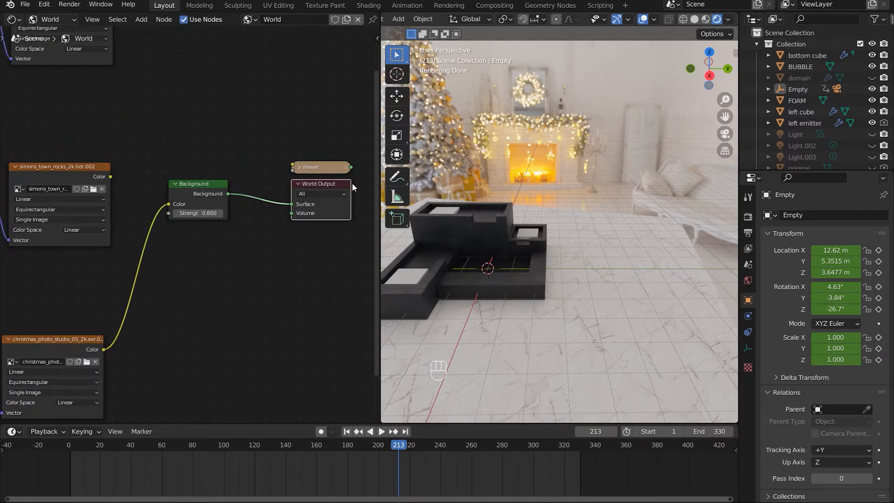
- Set the shader type to Object and select the bottom cube to bring up its concrete material nodes
{"action": "middle_click_drag", "start_coordinate": [519, 255], "coordinate": [529, 253], "text": "shift"}
{"action": "scroll", "coordinate": [528, 254], "scroll_direction": "up", "scroll_amount": 2}
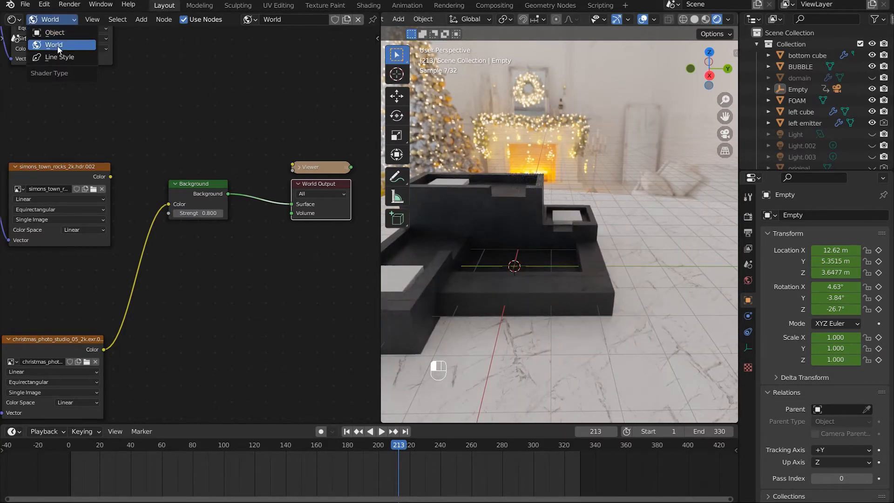
{"action": "left_click", "coordinate": [56, 27]}
{"action": "left_click", "coordinate": [580, 284]}
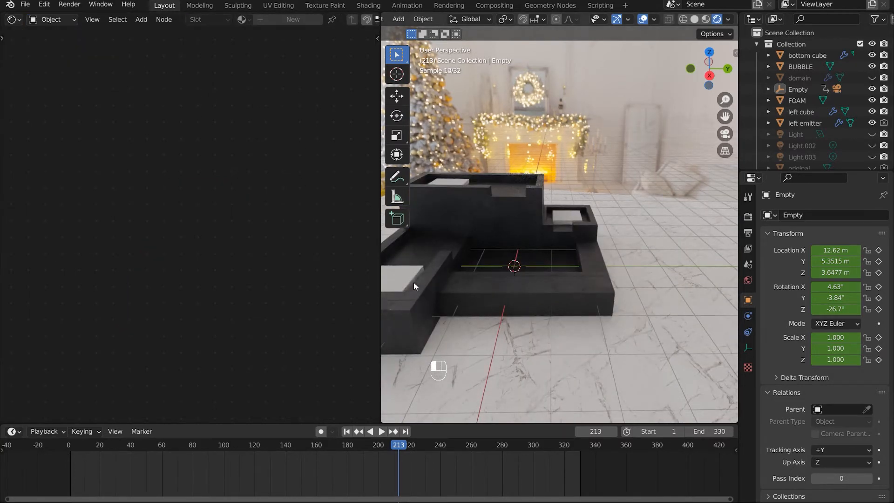
{"action": "scroll", "coordinate": [169, 178], "scroll_direction": "down", "scroll_amount": 5}
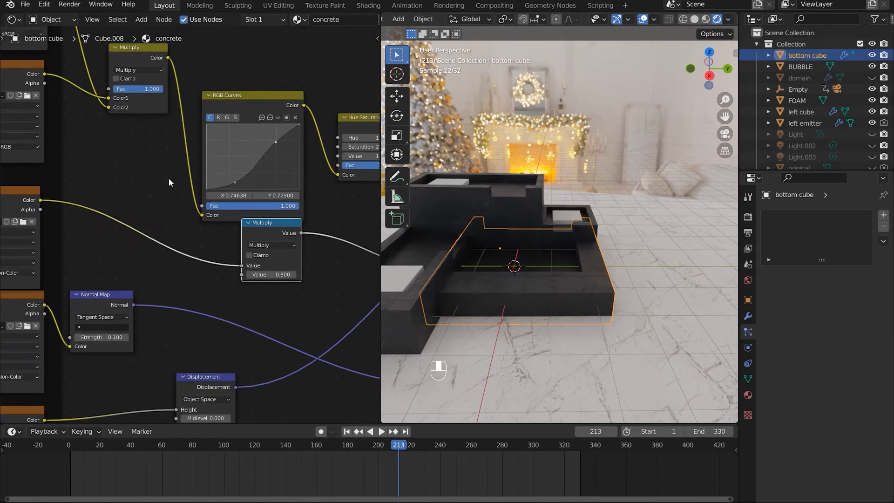
- Examine the bottom cube's concrete node tree, from the texture maps through Multiply, RGB Curves, Normal Map and Displacement to the Principled BSDF
{"action": "scroll", "coordinate": [145, 239], "scroll_direction": "up", "scroll_amount": 1}
{"action": "scroll", "coordinate": [144, 239], "scroll_direction": "up", "scroll_amount": 2}
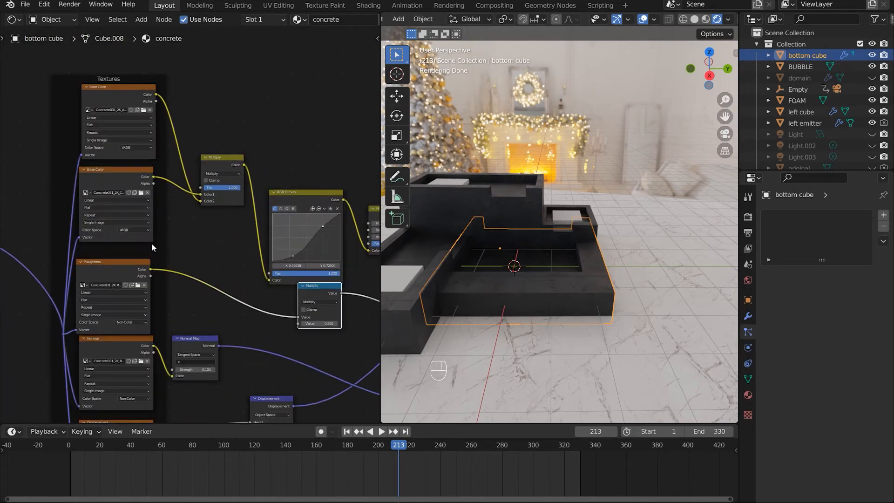
{"action": "middle_click_drag", "start_coordinate": [211, 292], "coordinate": [83, 155]}
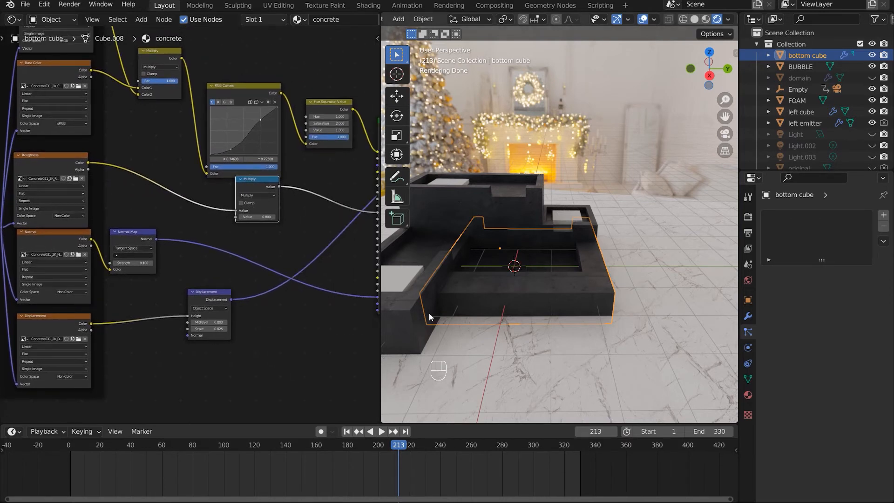
{"action": "middle_click_drag", "start_coordinate": [89, 198], "coordinate": [116, 181]}
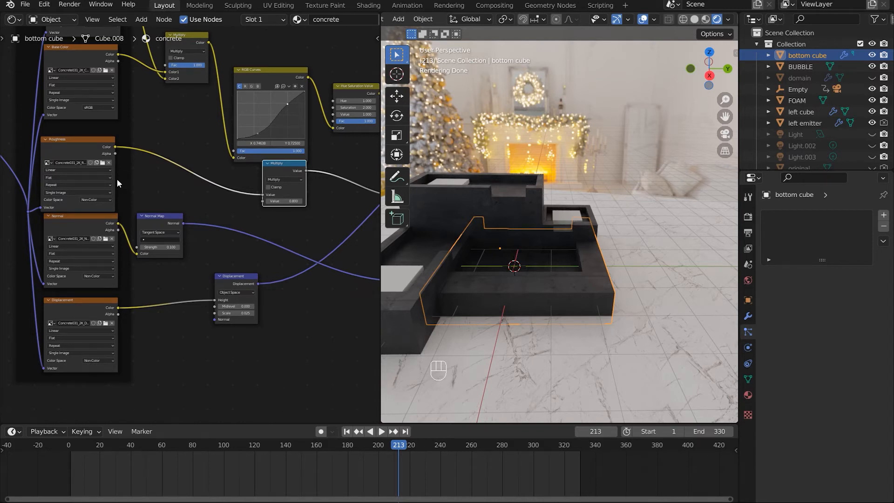
{"action": "scroll", "coordinate": [127, 186], "scroll_direction": "down", "scroll_amount": 3}
{"action": "middle_click_drag", "start_coordinate": [179, 195], "coordinate": [76, 215]}
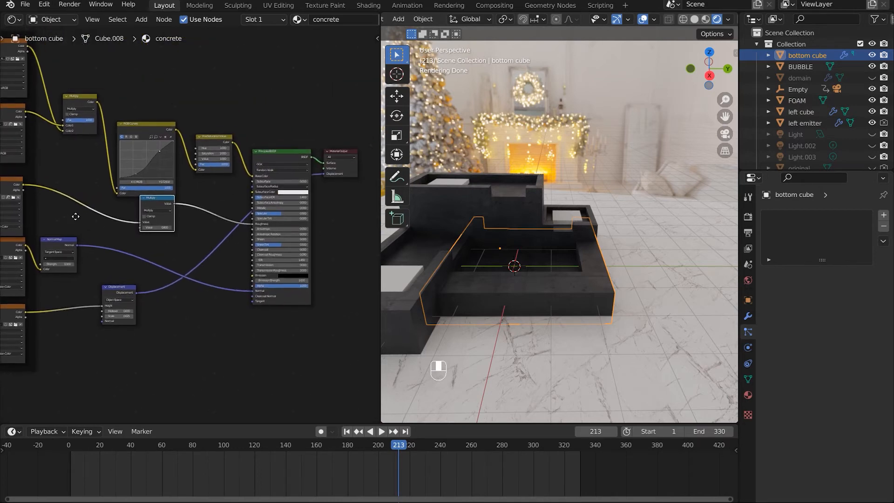
{"action": "middle_click_drag", "start_coordinate": [132, 151], "coordinate": [168, 153]}
{"action": "scroll", "coordinate": [168, 154], "scroll_direction": "up", "scroll_amount": 3}
{"action": "middle_click_drag", "start_coordinate": [88, 121], "coordinate": [126, 182]}
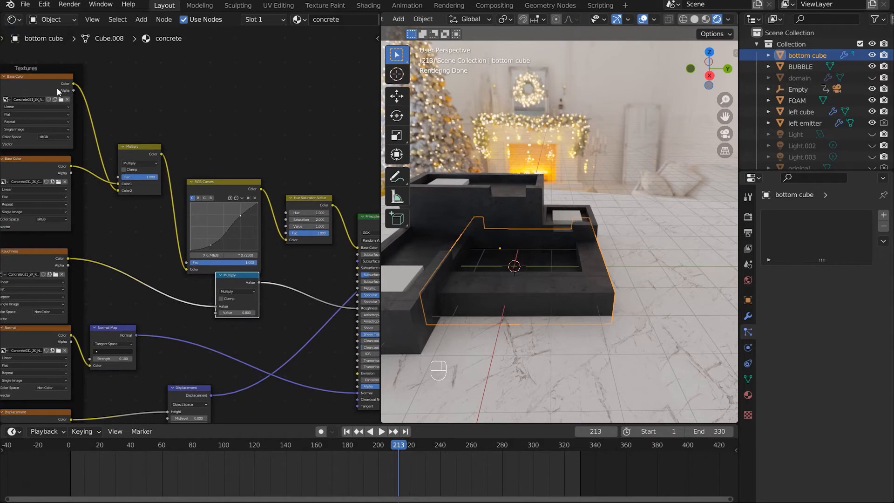
{"action": "middle_click_drag", "start_coordinate": [266, 228], "coordinate": [182, 186]}
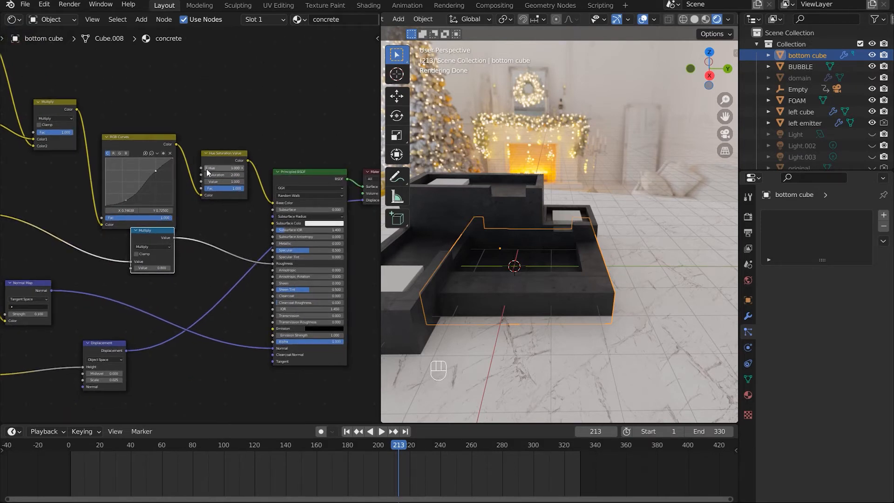
- Move the blue Multiply node closer to the Roughness texture and review its path into the Principled BSDF's Roughness
{"action": "left_click_drag", "start_coordinate": [140, 230], "coordinate": [77, 223]}
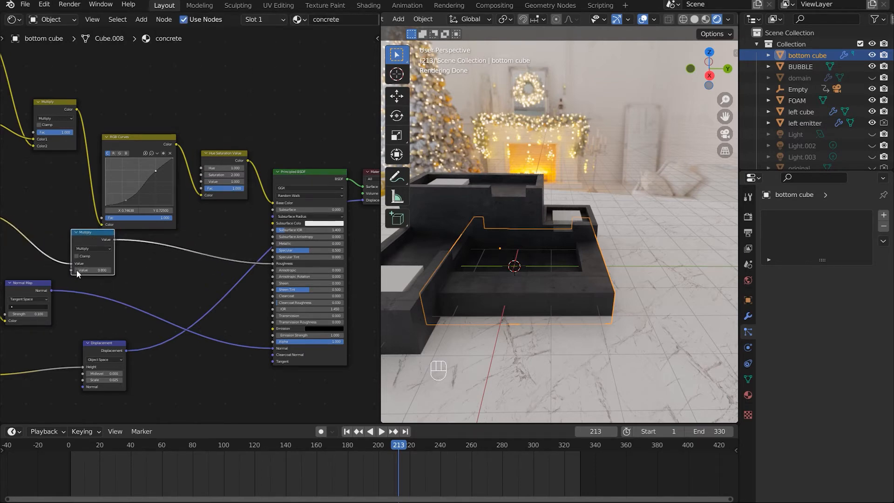
{"action": "middle_click_drag", "start_coordinate": [76, 269], "coordinate": [238, 239]}
{"action": "scroll", "coordinate": [178, 220], "scroll_direction": "up", "scroll_amount": 2}
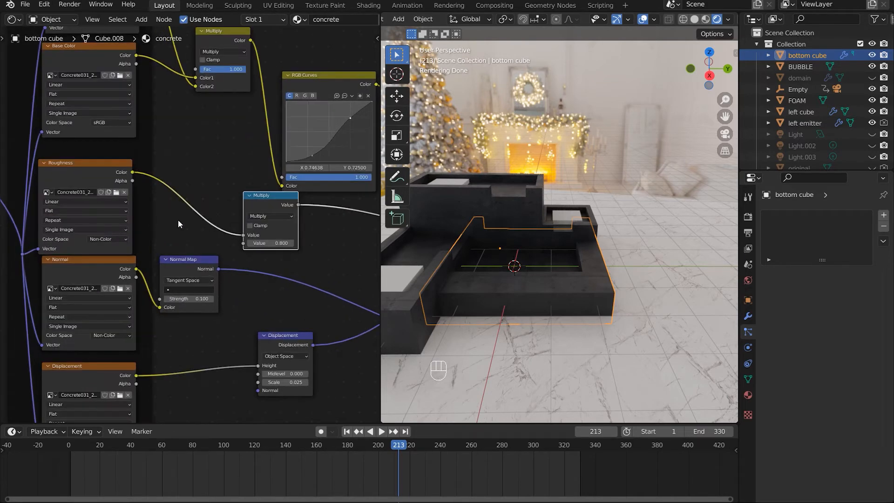
{"action": "middle_click_drag", "start_coordinate": [290, 289], "coordinate": [20, 268]}
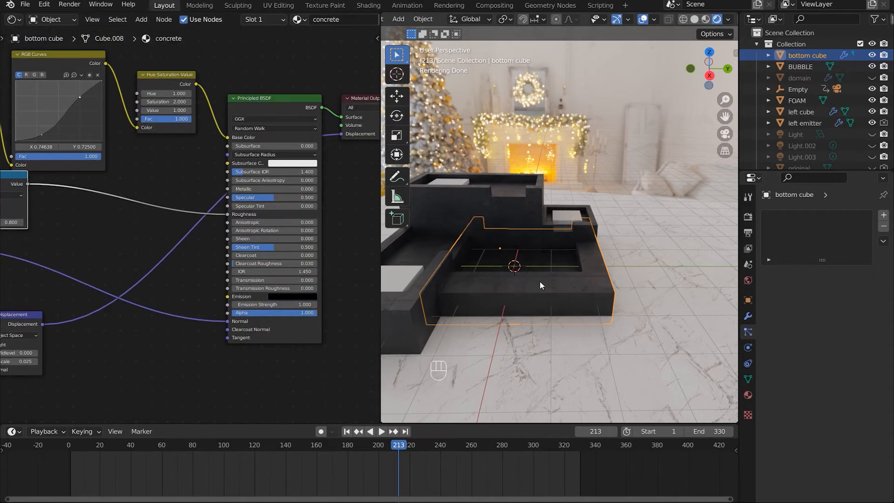
- Select the bottom cube's whole mesh in Edit Mode, bring up the UV Mapping options, and return to Object Mode
{"action": "scroll", "coordinate": [540, 281], "scroll_direction": "up", "scroll_amount": 4}
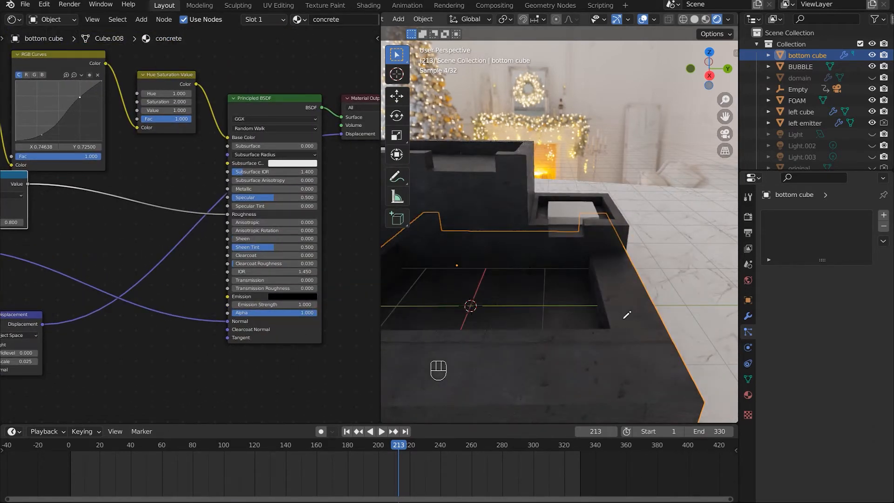
{"action": "key", "text": "Tab"}
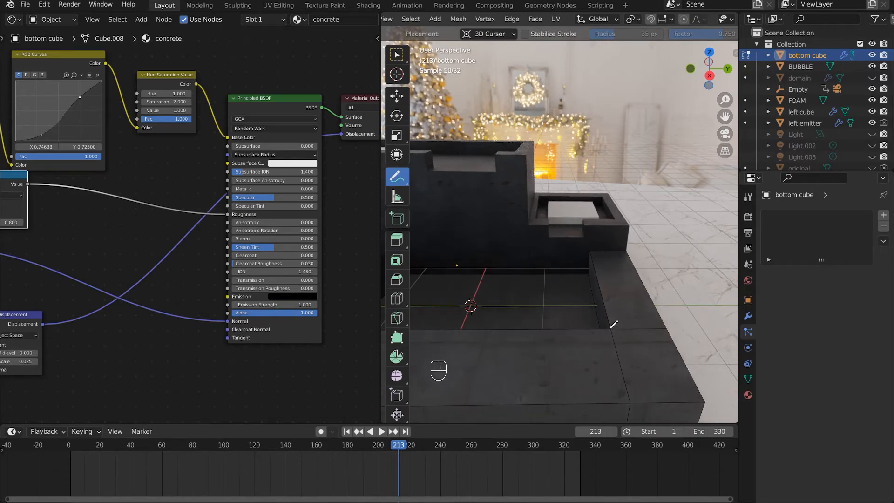
{"action": "key", "text": "a"}
{"action": "key", "text": "u"}
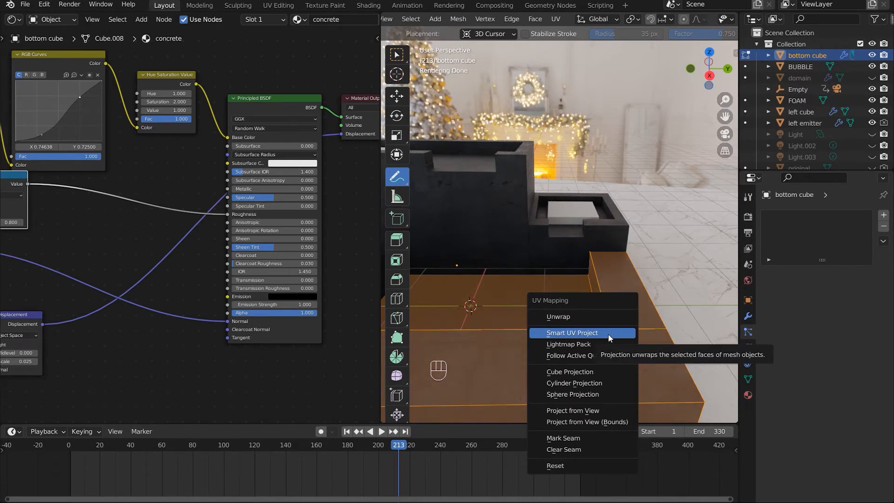
{"action": "left_click", "coordinate": [573, 317]}
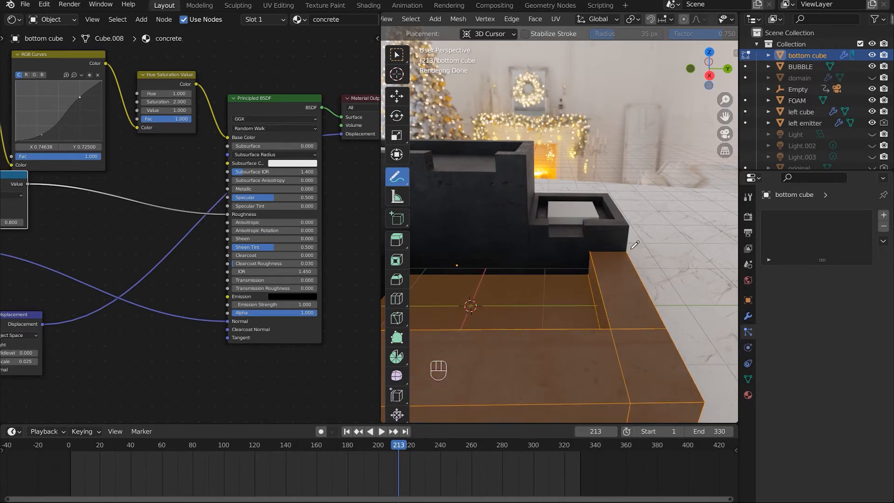
{"action": "key", "text": "Tab"}
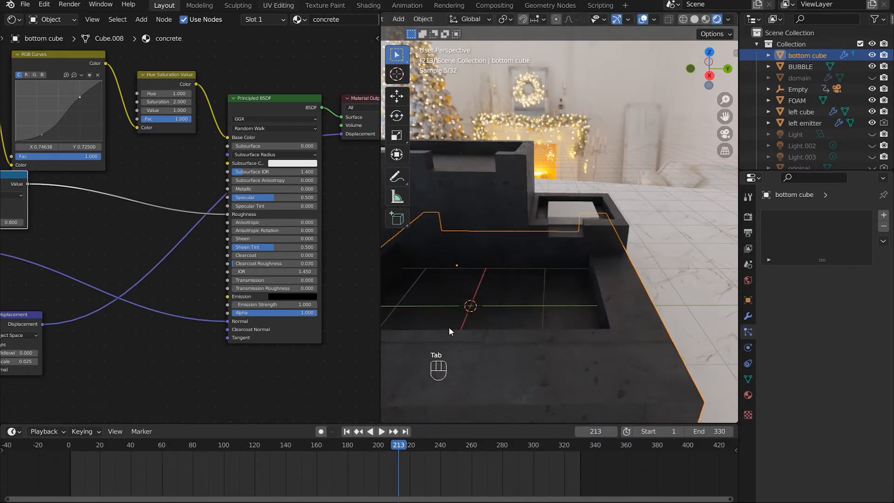
- Check the bottom cube's complete UV layout for distortion in the UV Editing workspace, switching Display Stretch on and off again
{"action": "scroll", "coordinate": [273, 272], "scroll_direction": "down", "scroll_amount": 8}
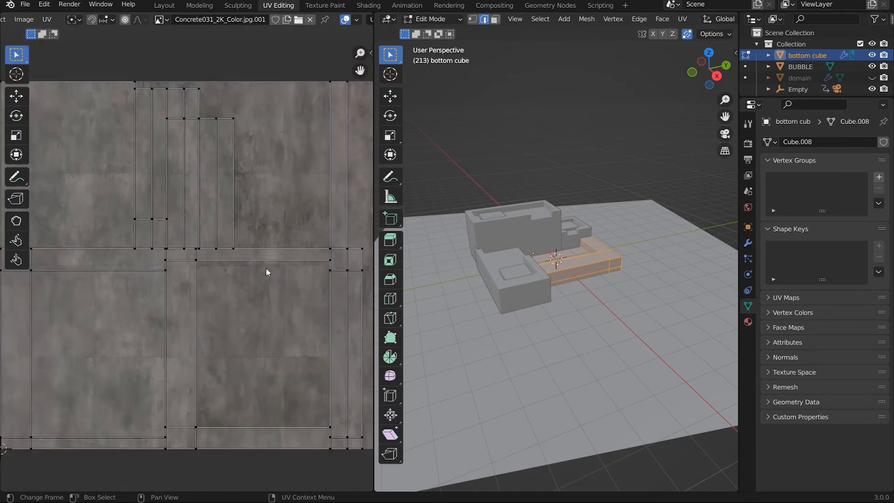
{"action": "scroll", "coordinate": [266, 272], "scroll_direction": "down", "scroll_amount": 3}
{"action": "scroll", "coordinate": [184, 273], "scroll_direction": "up", "scroll_amount": 1}
{"action": "key", "text": "a"}
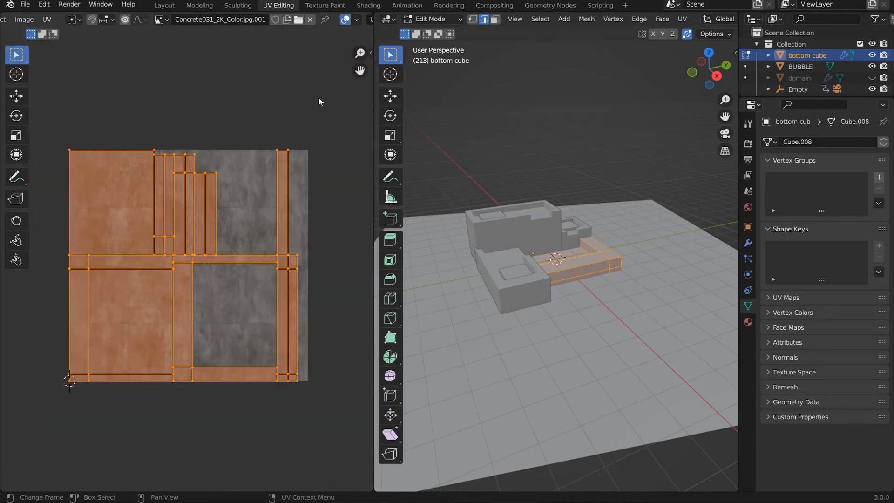
{"action": "left_click", "coordinate": [357, 20]}
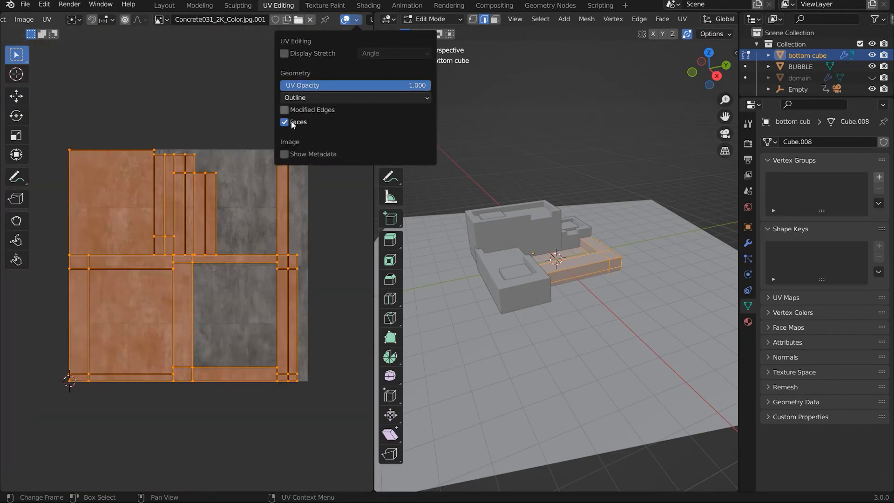
{"action": "left_click", "coordinate": [286, 53]}
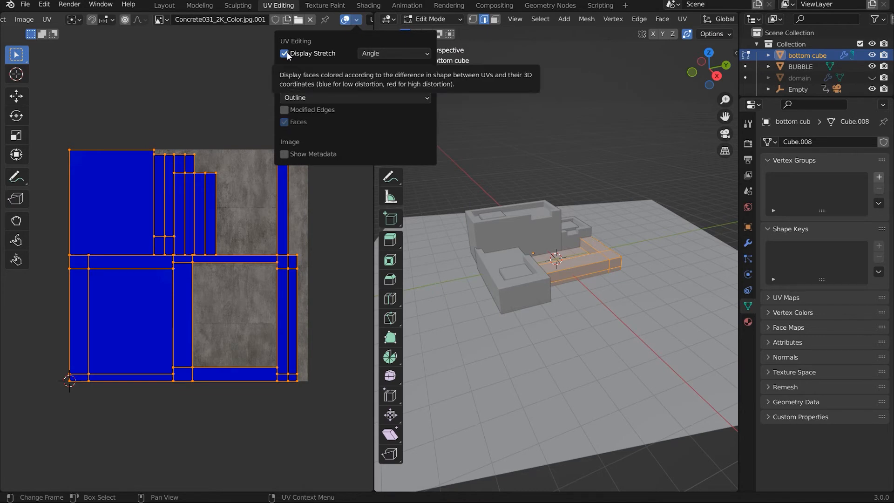
{"action": "left_click", "coordinate": [285, 53]}
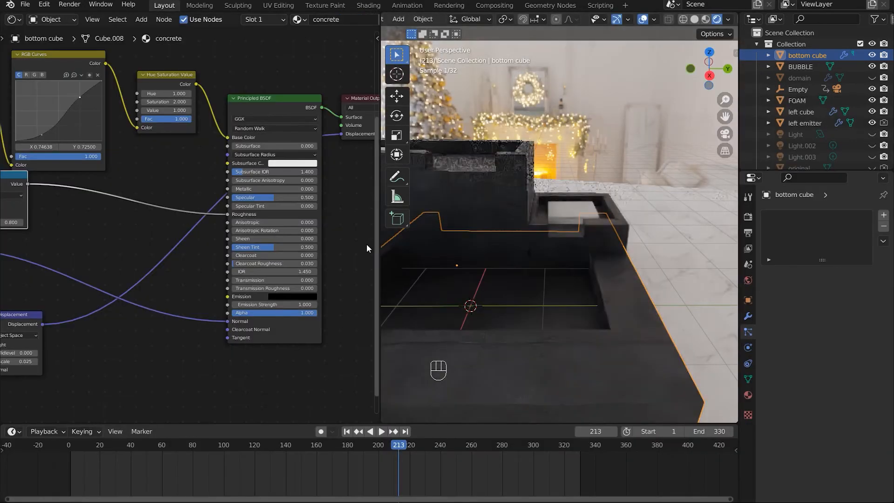
- Return to the Layout workspace, view the whole fountain and select the top cube to show its concrete material
{"action": "scroll", "coordinate": [583, 247], "scroll_direction": "down", "scroll_amount": 4}
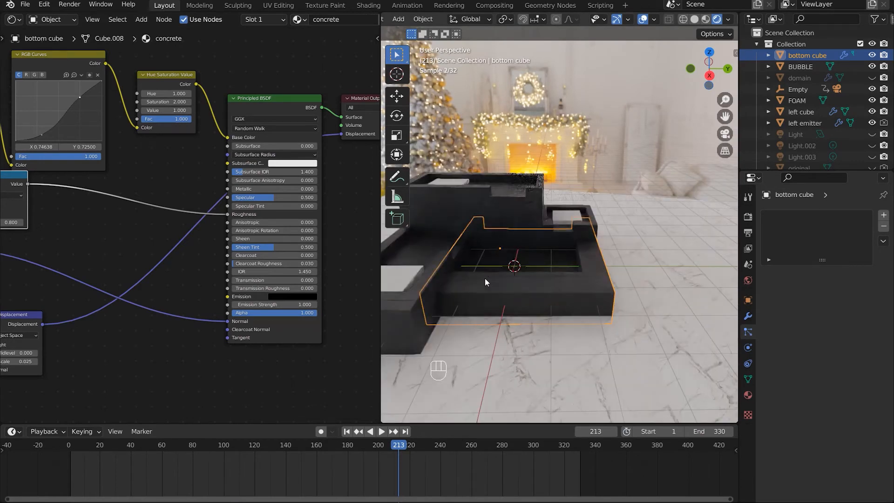
{"action": "left_click", "coordinate": [420, 303]}
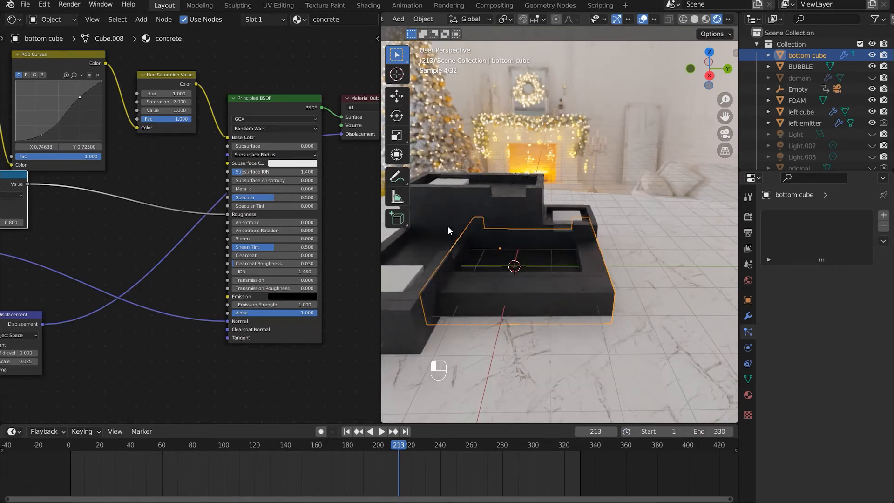
{"action": "left_click", "coordinate": [535, 196]}
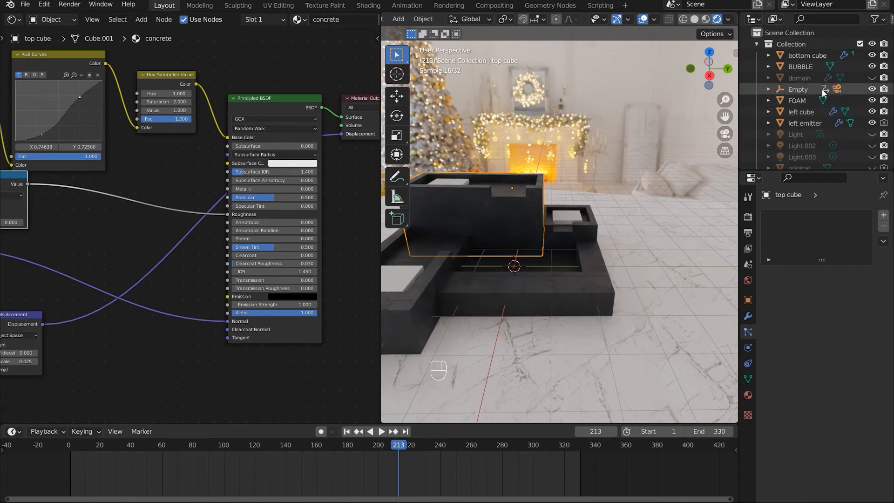
- Unhide the domain in the viewport and select it to bring its whole water material node tree into view
{"action": "left_click", "coordinate": [871, 77]}
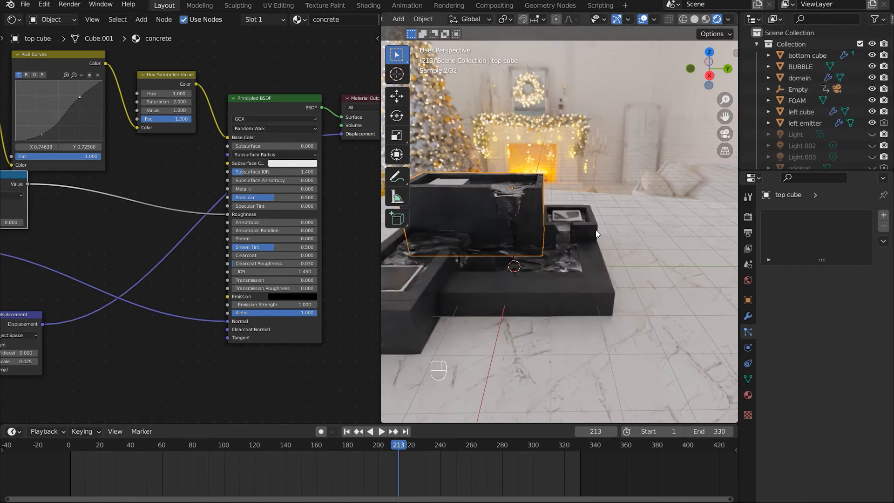
{"action": "left_click", "coordinate": [556, 259]}
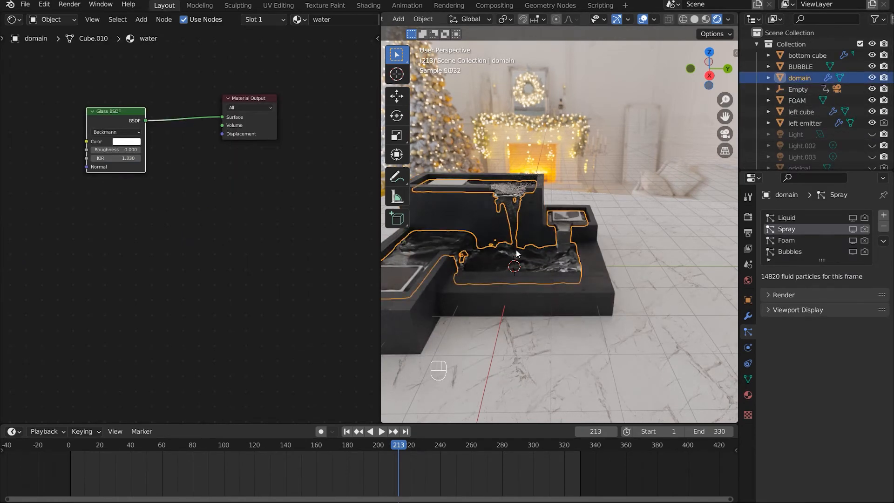
{"action": "key", "text": "Home"}
- Move the Glass BSDF aside, add a Volume Scatter node below it and connect it to the Material Output's Volume
{"action": "left_click_drag", "start_coordinate": [133, 192], "coordinate": [99, 142]}
{"action": "key", "text": "shift+a"}
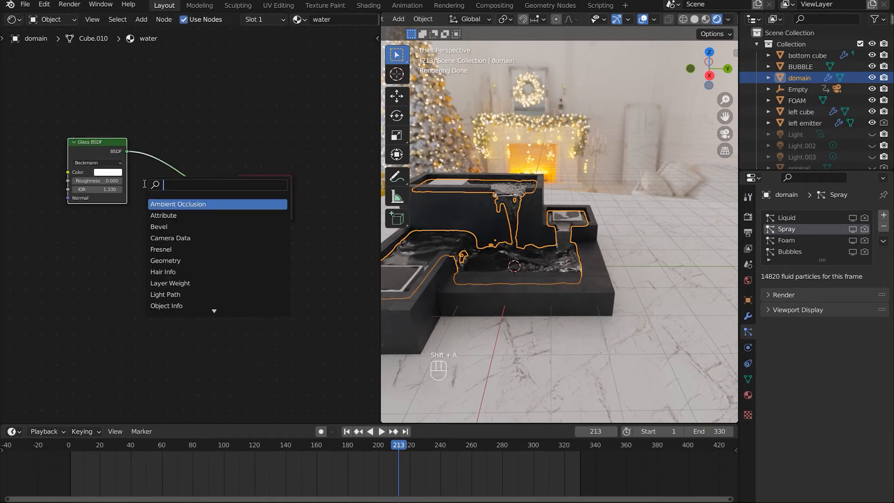
{"action": "type", "text": "volu"}
{"action": "key", "text": "Return"}
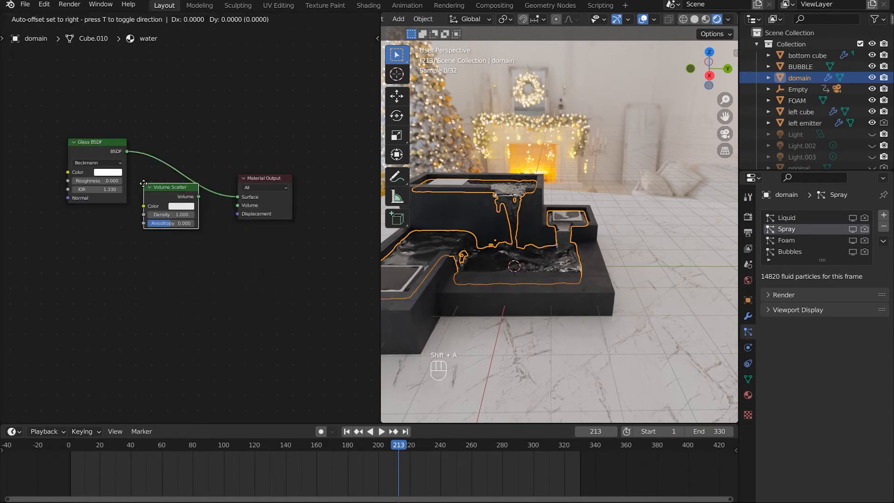
{"action": "left_click", "coordinate": [78, 250]}
{"action": "left_click_drag", "start_coordinate": [142, 247], "coordinate": [238, 205]}
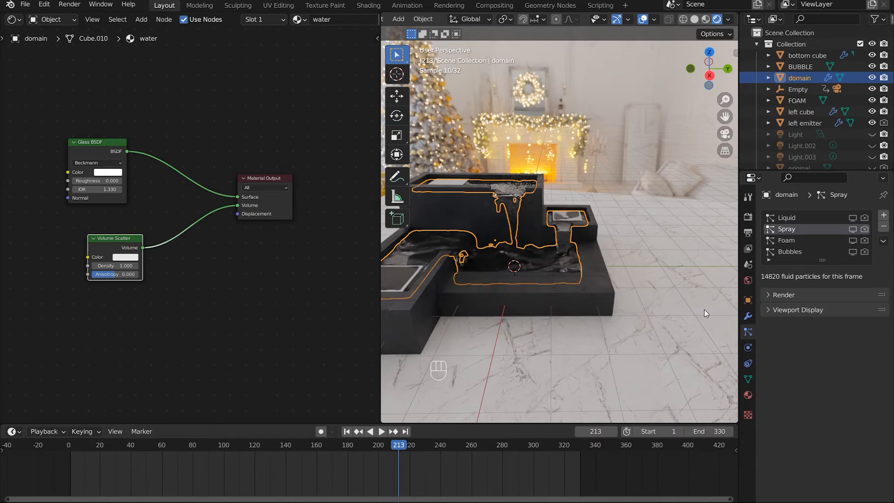
- View the rendered water up close and disconnect the Volume Scatter node from the Material Output
{"action": "scroll", "coordinate": [613, 311], "scroll_direction": "up", "scroll_amount": 4}
{"action": "scroll", "coordinate": [612, 312], "scroll_direction": "up", "scroll_amount": 3}
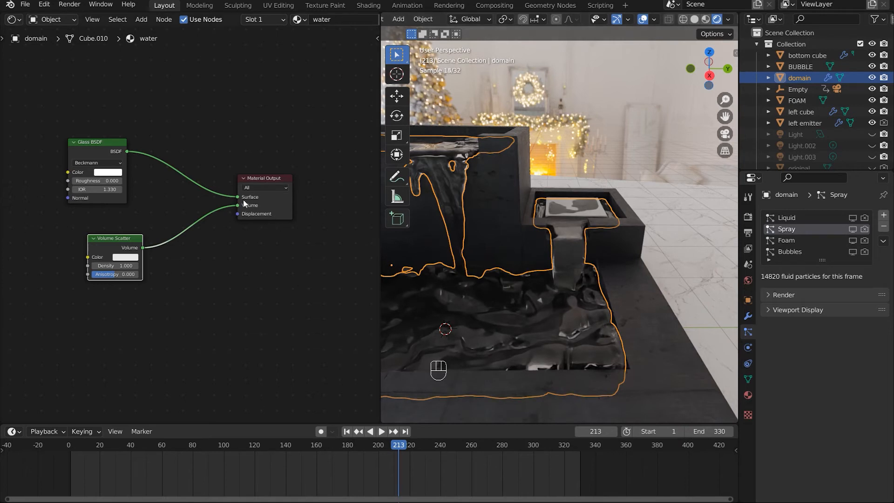
{"action": "left_click_drag", "start_coordinate": [238, 204], "coordinate": [200, 207]}
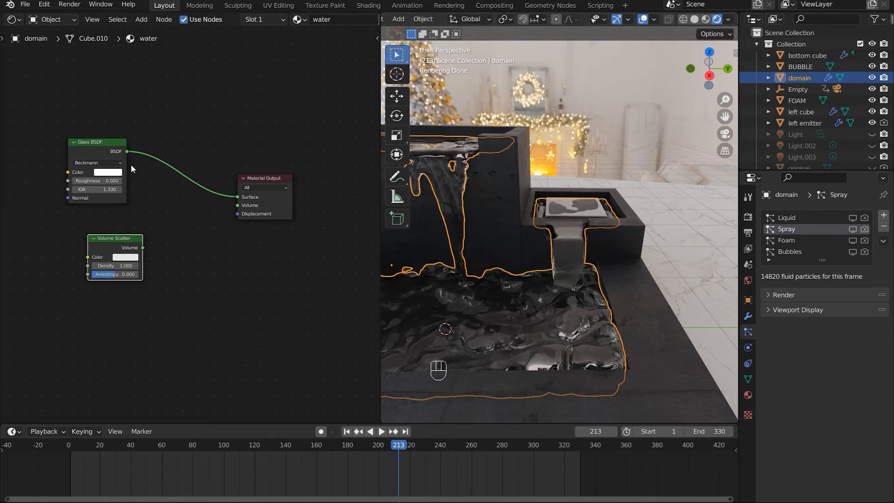
- Examine the Glass BSDF's Roughness and IOR settings and view the rendered fountain from another side
{"action": "scroll", "coordinate": [624, 313], "scroll_direction": "down", "scroll_amount": 2}
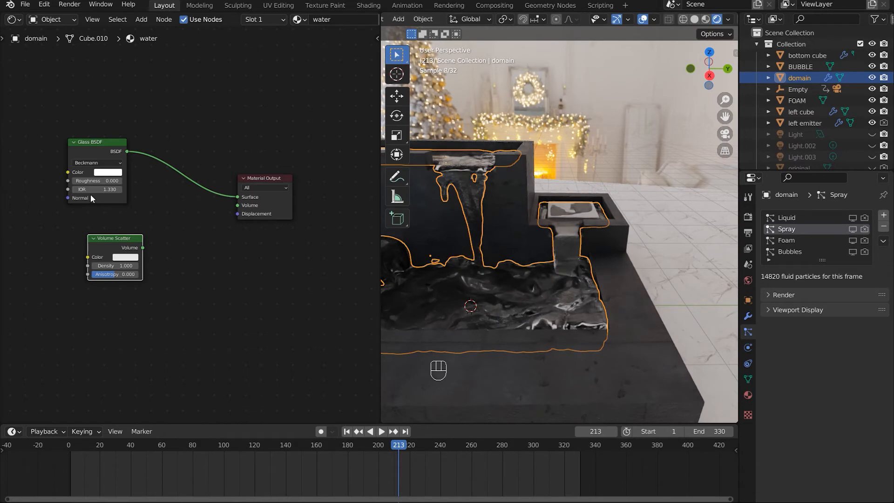
{"action": "scroll", "coordinate": [184, 211], "scroll_direction": "up", "scroll_amount": 3}
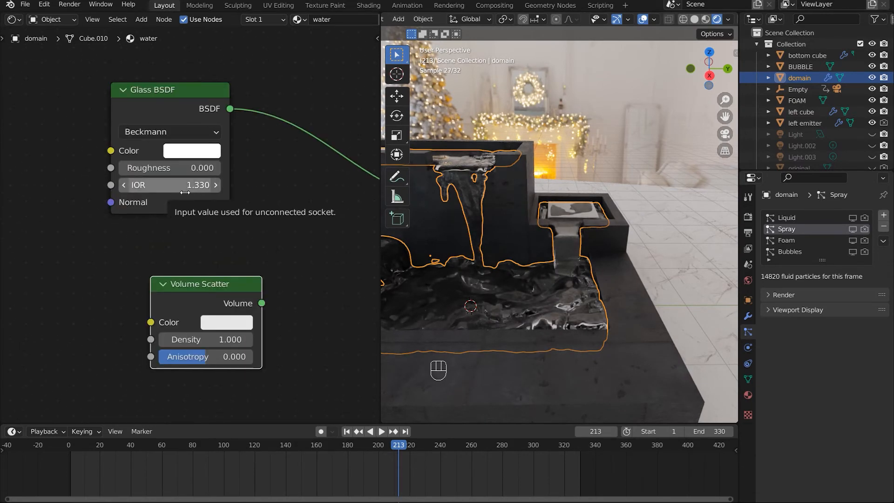
{"action": "middle_click_drag", "start_coordinate": [597, 227], "coordinate": [507, 272]}
{"action": "middle_click_drag", "start_coordinate": [649, 201], "coordinate": [577, 192], "text": "shift"}
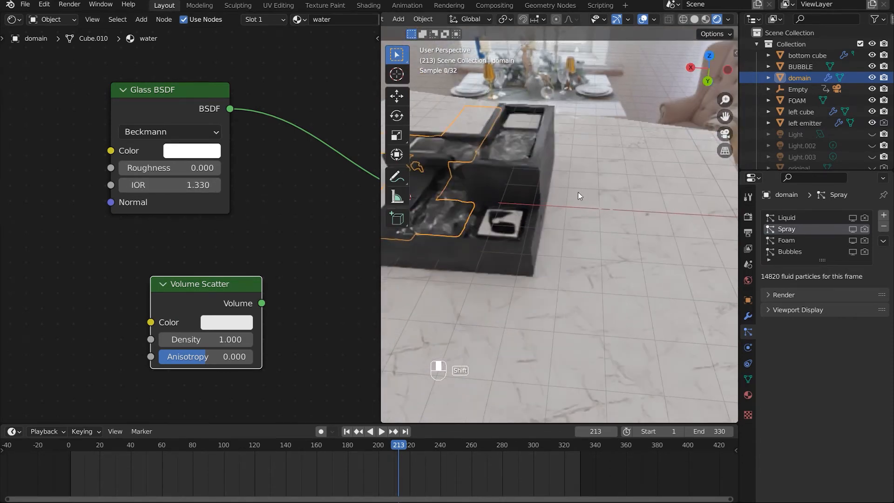
- Select the small FOAM sphere on the floor beside the fountain and examine its foam material's shader nodes
{"action": "scroll", "coordinate": [635, 201], "scroll_direction": "up", "scroll_amount": 2}
{"action": "scroll", "coordinate": [634, 201], "scroll_direction": "up", "scroll_amount": 3}
{"action": "middle_click_drag", "start_coordinate": [640, 201], "coordinate": [576, 216], "text": "shift"}
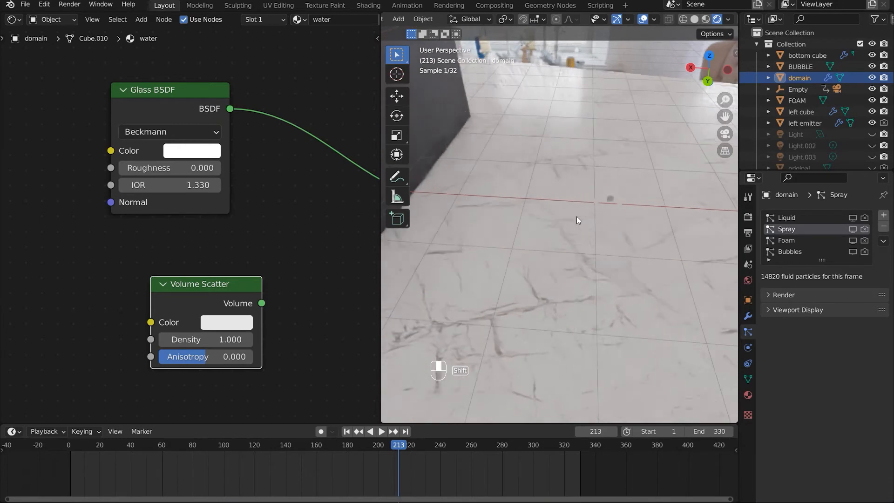
{"action": "left_click", "coordinate": [612, 192]}
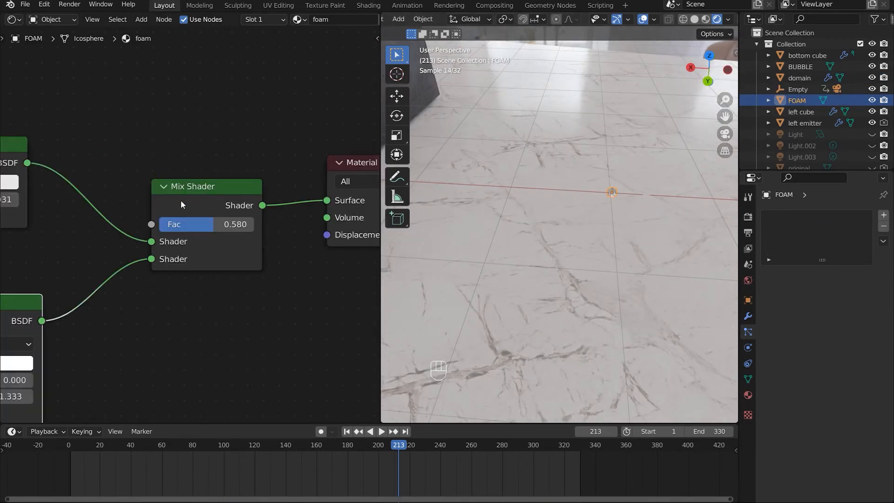
{"action": "scroll", "coordinate": [186, 219], "scroll_direction": "down", "scroll_amount": 1}
{"action": "middle_click_drag", "start_coordinate": [141, 226], "coordinate": [209, 211]}
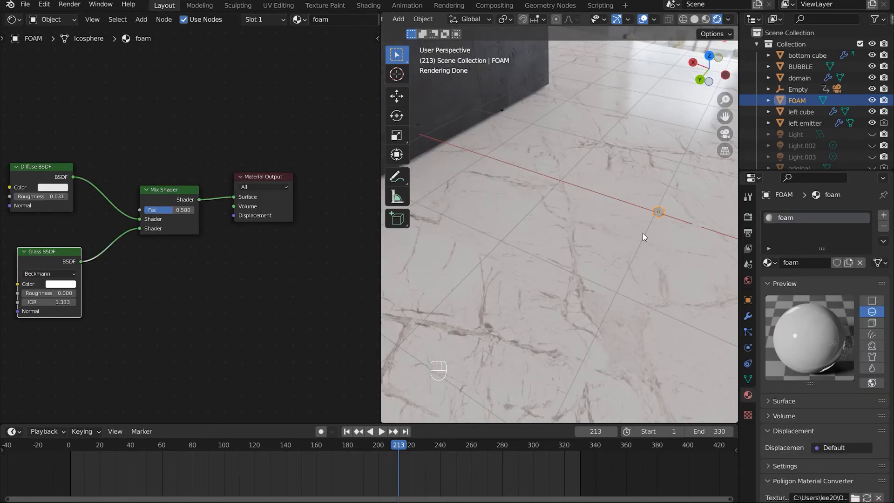
{"action": "scroll", "coordinate": [177, 301], "scroll_direction": "up", "scroll_amount": 1}
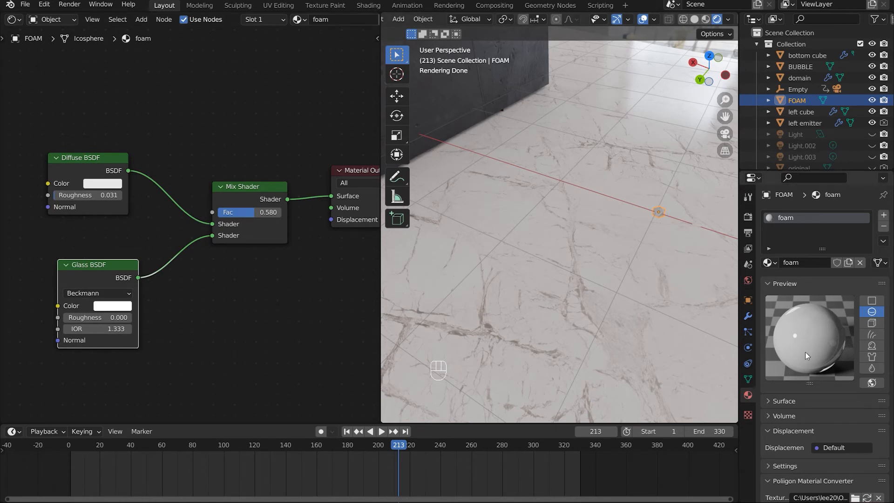
- Select the small BUBBLE sphere next to the foam sphere and examine its Glass BSDF material
{"action": "left_click", "coordinate": [697, 228]}
{"action": "middle_click_drag", "start_coordinate": [186, 282], "coordinate": [99, 275]}
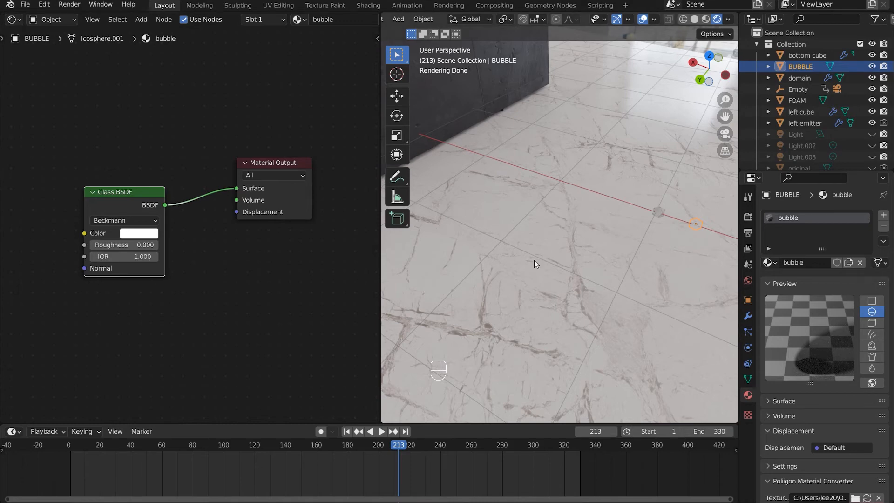
- Select the fountain's water domain and show the Render settings of its Bubbles particle system
{"action": "middle_click_drag", "start_coordinate": [535, 260], "coordinate": [596, 212]}
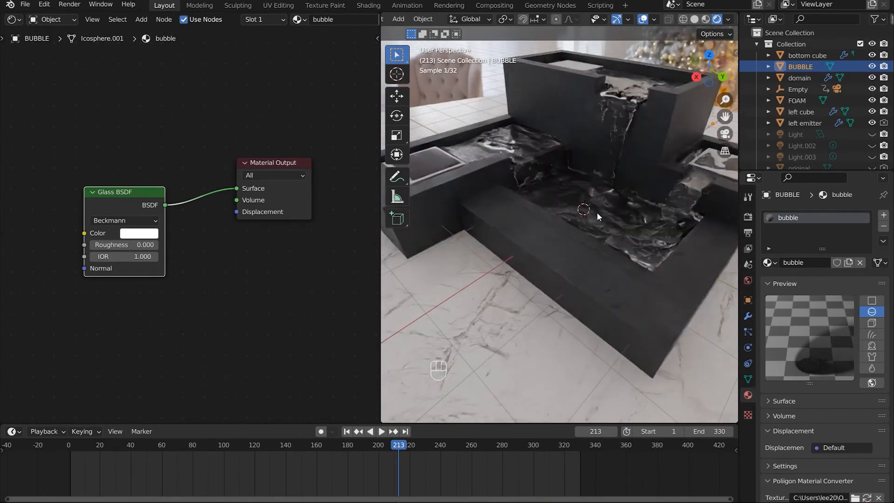
{"action": "left_click", "coordinate": [654, 234]}
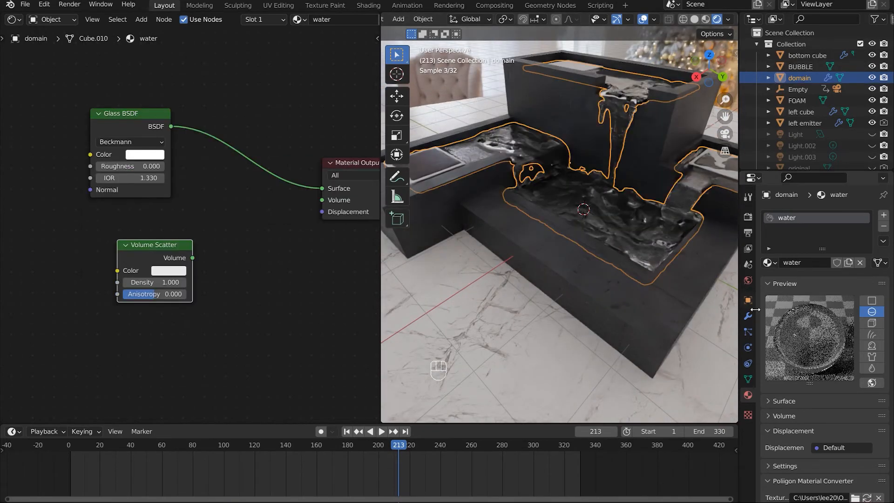
{"action": "left_click", "coordinate": [747, 347]}
{"action": "scroll", "coordinate": [819, 340], "scroll_direction": "down", "scroll_amount": 6}
{"action": "left_click", "coordinate": [748, 332]}
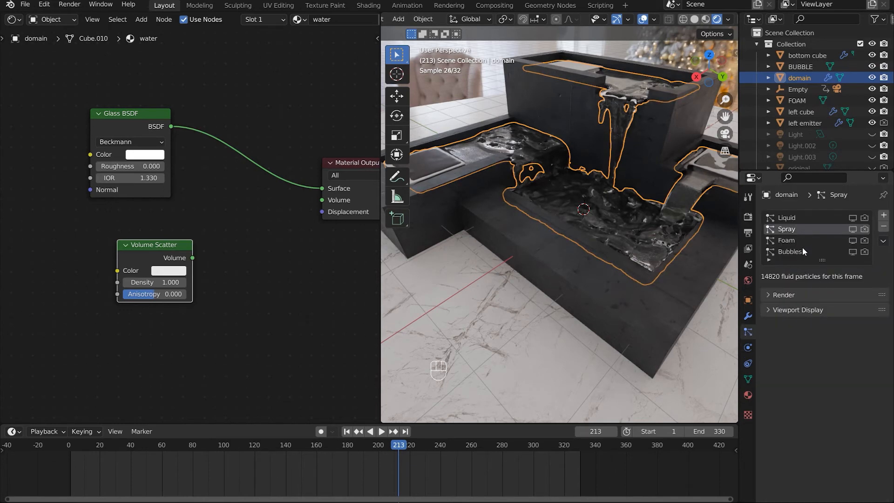
{"action": "left_click", "coordinate": [789, 251]}
{"action": "left_click", "coordinate": [768, 295]}
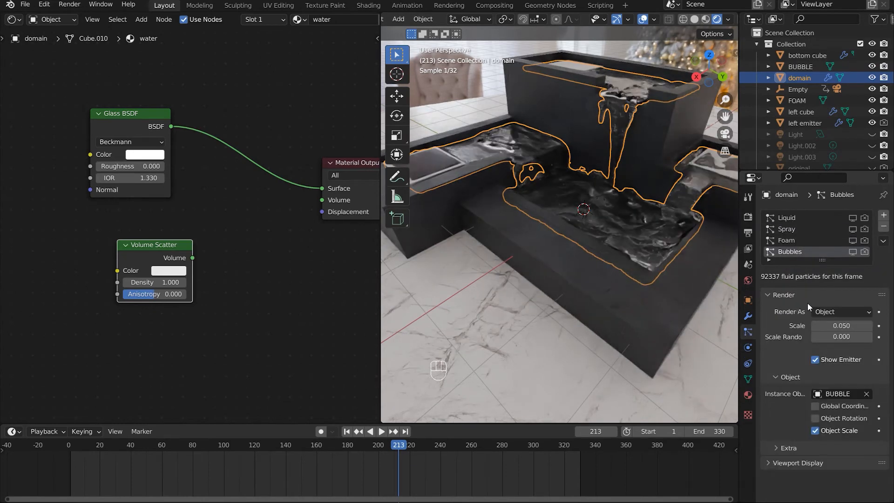
- Render the Bubbles particles as Object, using BUBBLE as the instance object
{"action": "left_click", "coordinate": [833, 311]}
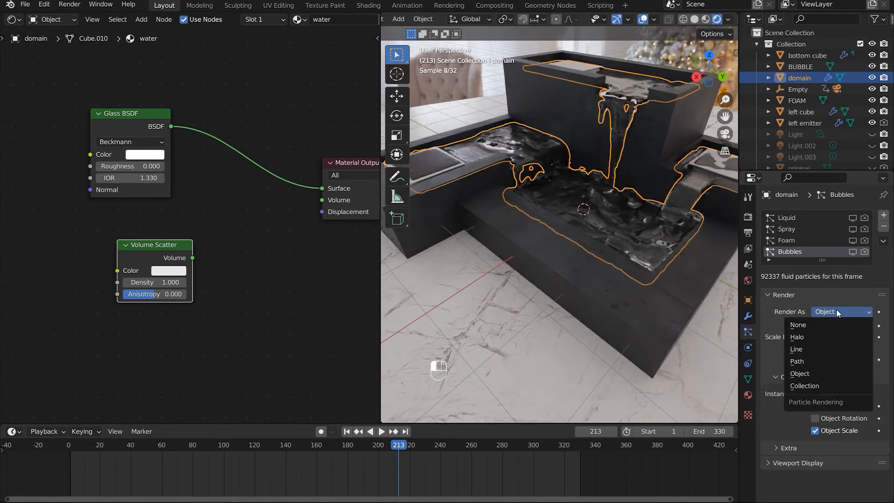
{"action": "left_click", "coordinate": [803, 373]}
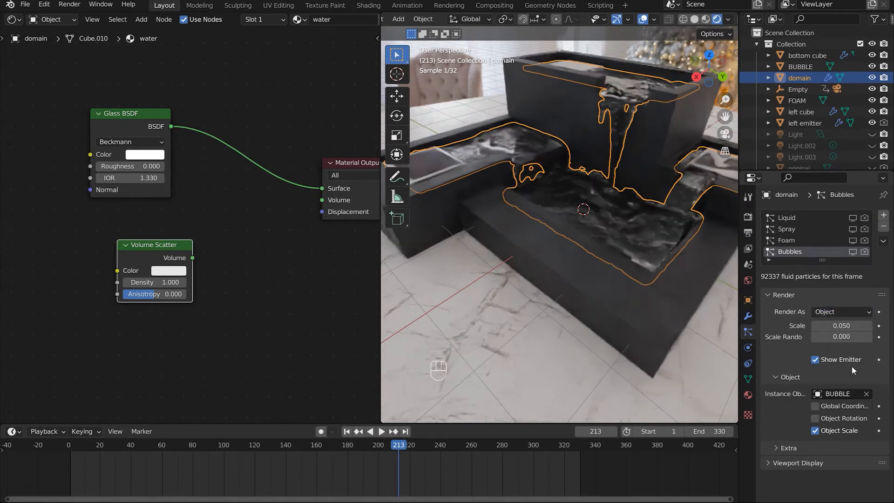
{"action": "left_click", "coordinate": [841, 392]}
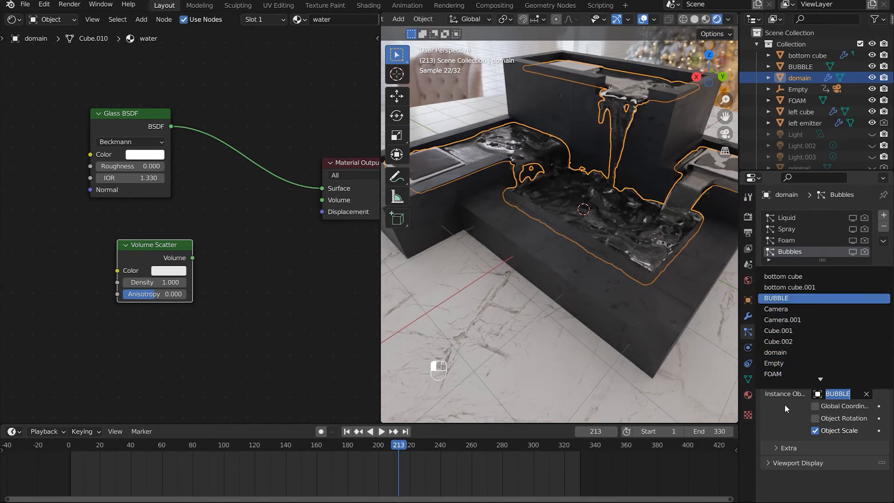
{"action": "key", "text": "Return"}
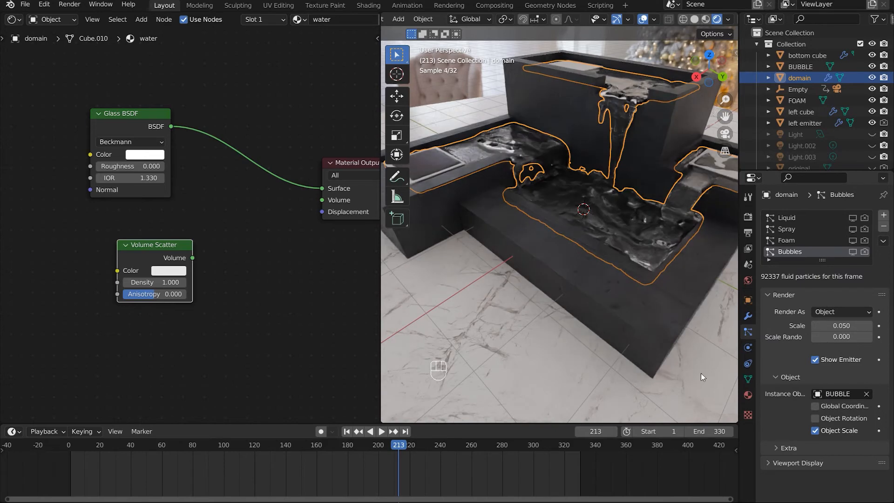
- Close the shader node editor so the 3D viewport takes over its area
{"action": "scroll", "coordinate": [540, 282], "scroll_direction": "down", "scroll_amount": 5}
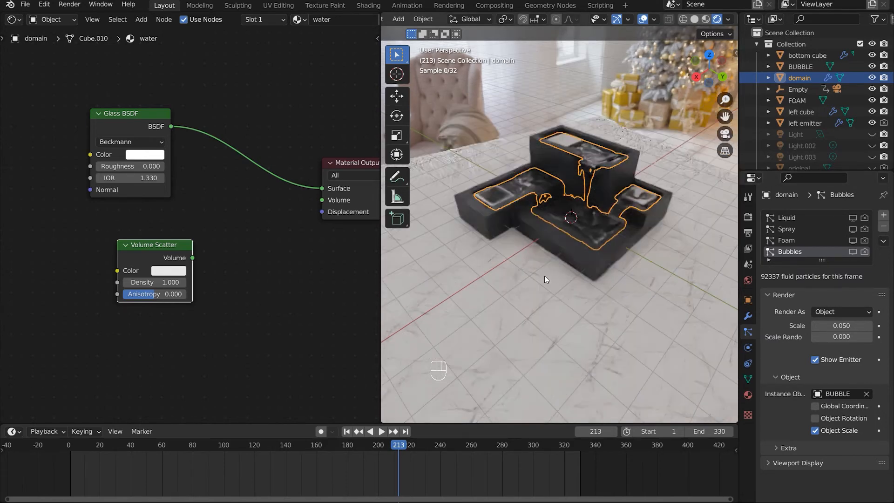
{"action": "middle_click_drag", "start_coordinate": [558, 270], "coordinate": [786, 276]}
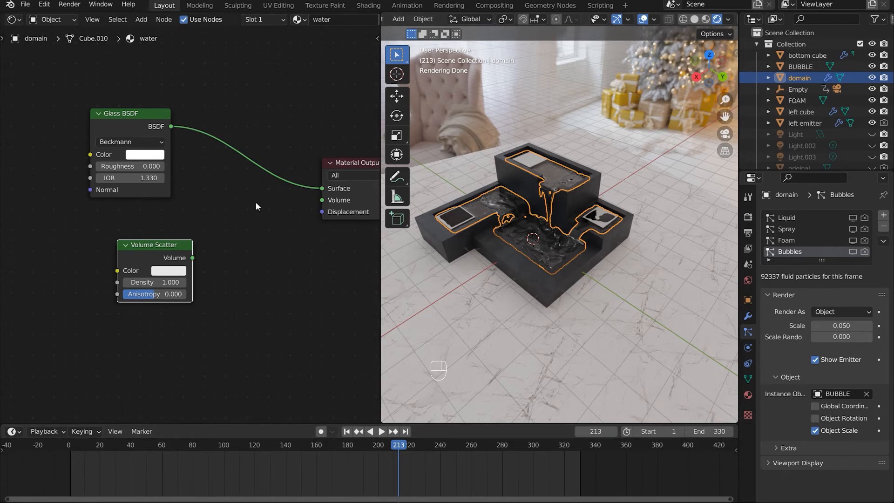
{"action": "scroll", "coordinate": [322, 195], "scroll_direction": "up", "scroll_amount": 2}
{"action": "scroll", "coordinate": [325, 197], "scroll_direction": "down", "scroll_amount": 1}
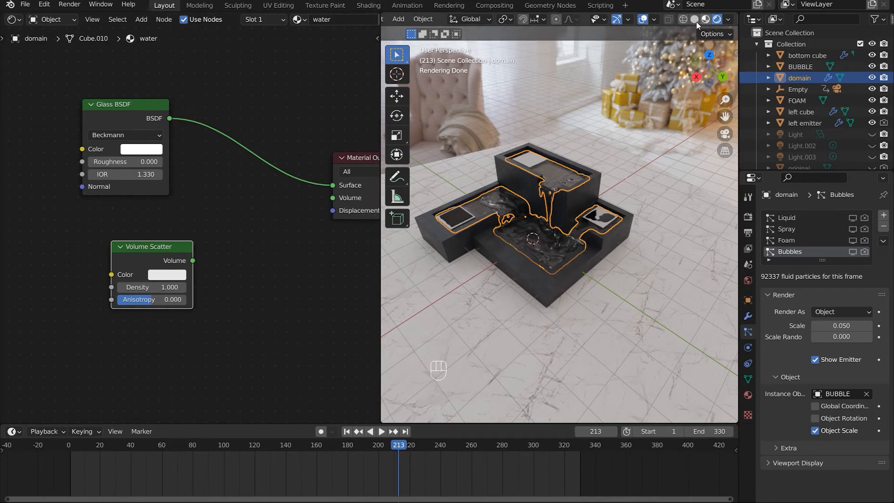
{"action": "left_click", "coordinate": [383, 12]}
{"action": "left_click_drag", "start_coordinate": [382, 14], "coordinate": [354, 27]}
- View the rendered fountain from the front, switch to the camera view and move the animation to frame 288
{"action": "middle_click_drag", "start_coordinate": [330, 272], "coordinate": [362, 257], "text": "shift"}
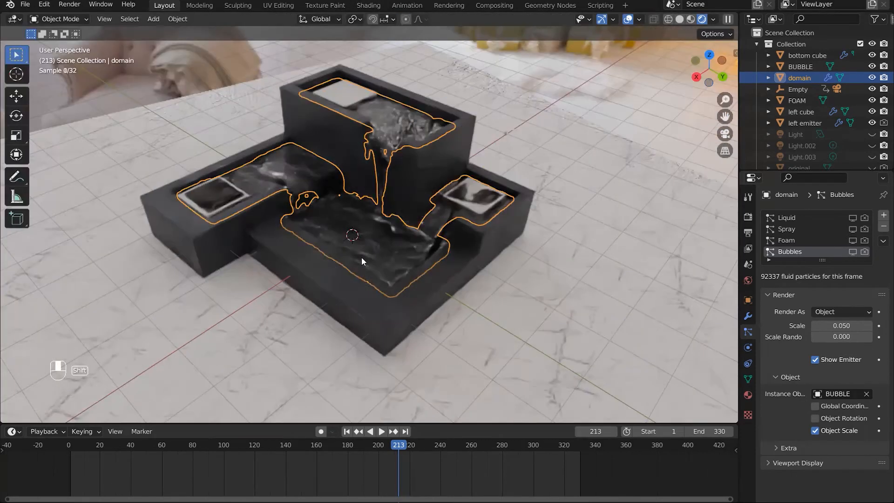
{"action": "middle_click_drag", "start_coordinate": [405, 291], "coordinate": [409, 274]}
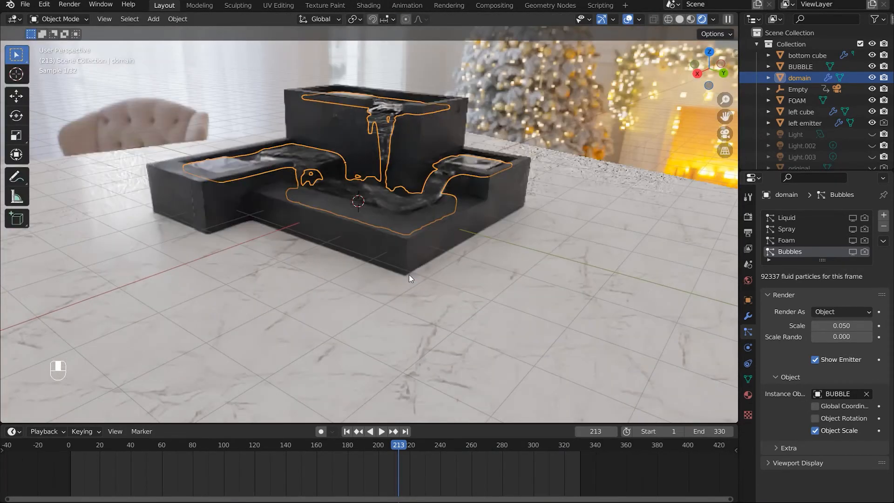
{"action": "scroll", "coordinate": [385, 272], "scroll_direction": "down", "scroll_amount": 6}
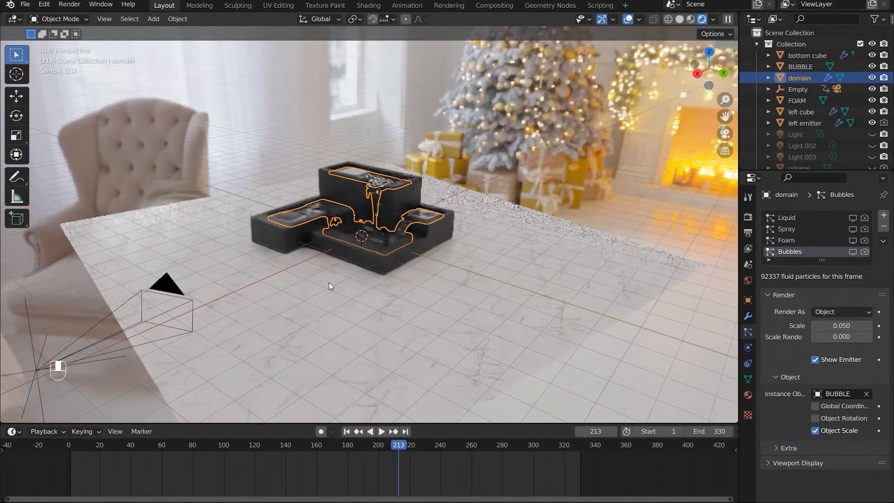
{"action": "middle_click_drag", "start_coordinate": [329, 282], "coordinate": [307, 282]}
{"action": "scroll", "coordinate": [328, 282], "scroll_direction": "up", "scroll_amount": 6}
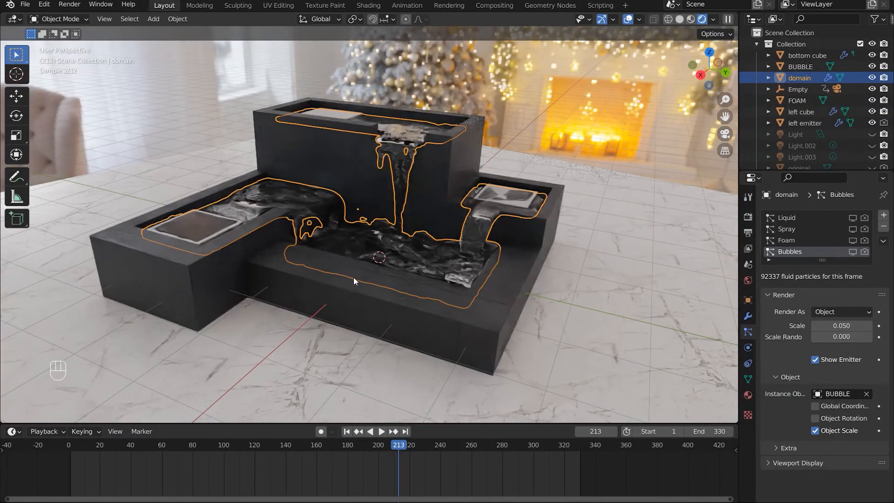
{"action": "key", "text": "KP_0"}
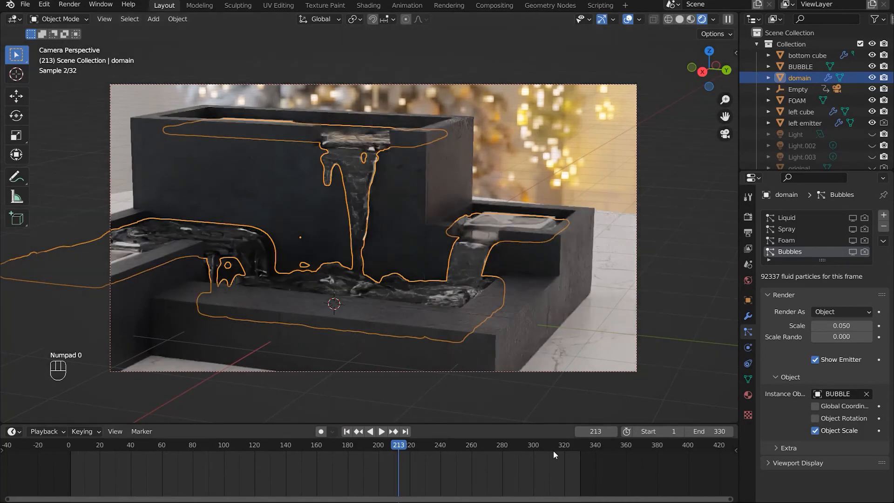
{"action": "left_click", "coordinate": [515, 448]}
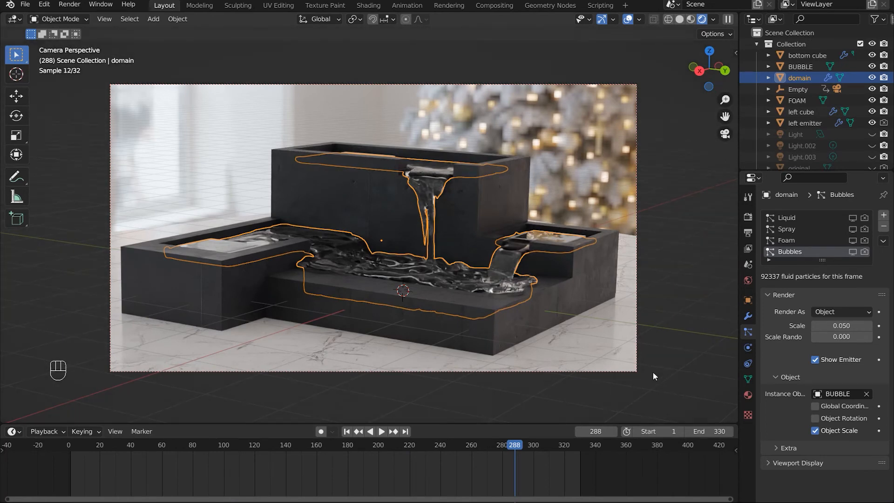
- Unhide the area light named Light in the viewport
{"action": "scroll", "coordinate": [802, 136], "scroll_direction": "down", "scroll_amount": 4}
{"action": "scroll", "coordinate": [833, 140], "scroll_direction": "up", "scroll_amount": 3}
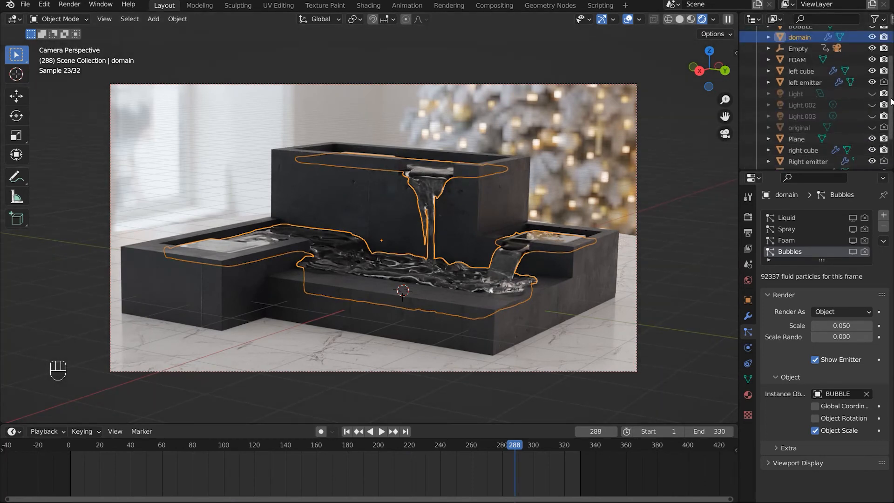
{"action": "left_click", "coordinate": [872, 93]}
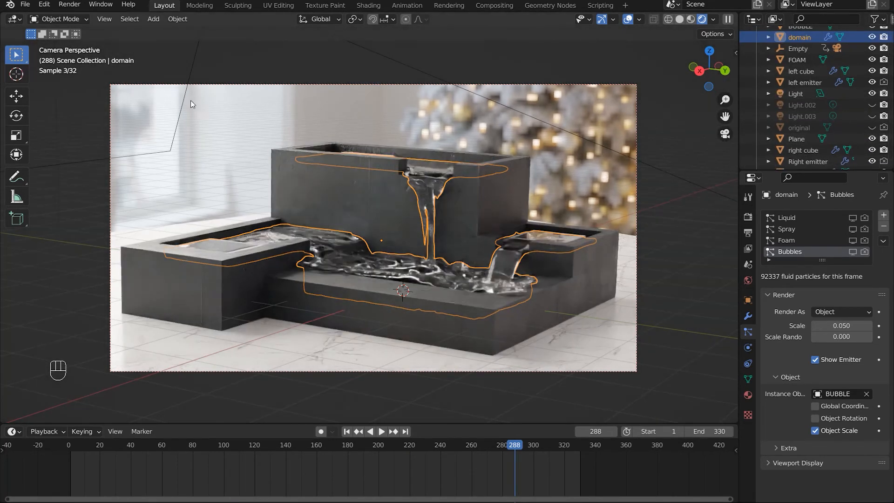
- Select the area light to examine its placement, power and size settings, and return to the camera view
{"action": "left_click", "coordinate": [187, 136]}
{"action": "middle_click_drag", "start_coordinate": [532, 187], "coordinate": [503, 248]}
{"action": "left_click", "coordinate": [748, 347]}
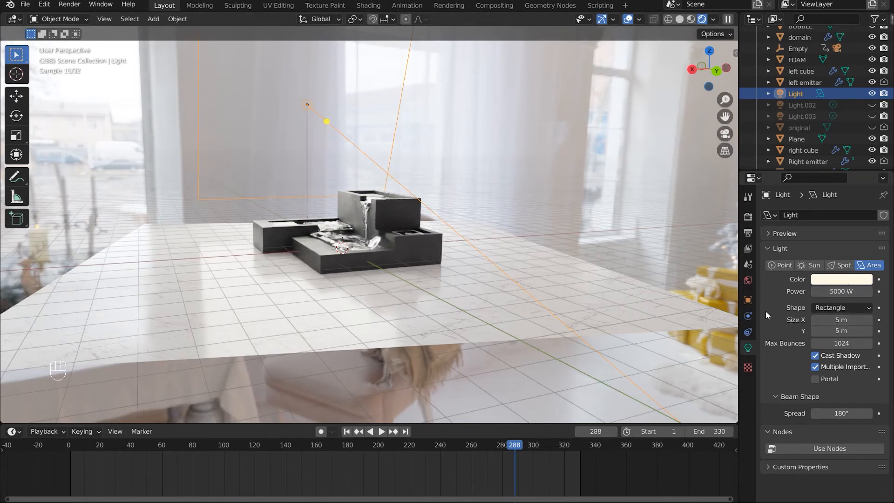
{"action": "key", "text": "KP_0"}
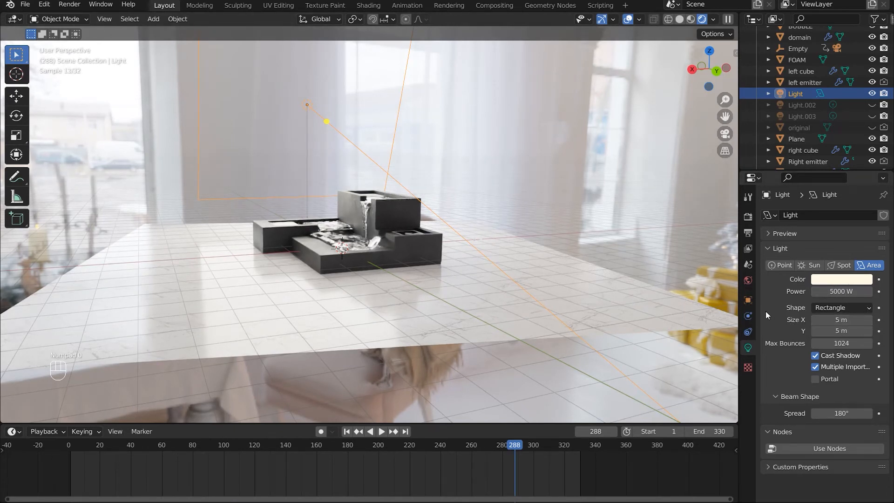
{"action": "left_click", "coordinate": [546, 404]}
{"action": "key", "text": "KP_0"}
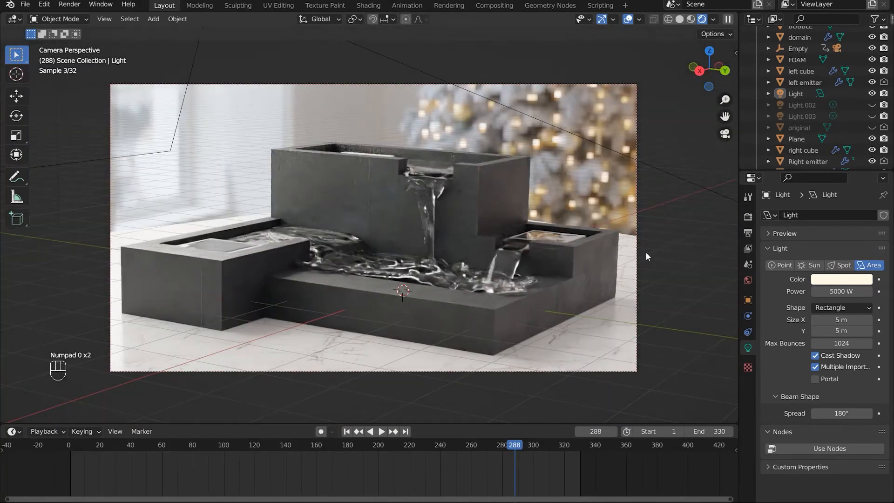
- Unhide Light.002 above the fountain and select it to show its point light color, power and radius
{"action": "left_click", "coordinate": [872, 104]}
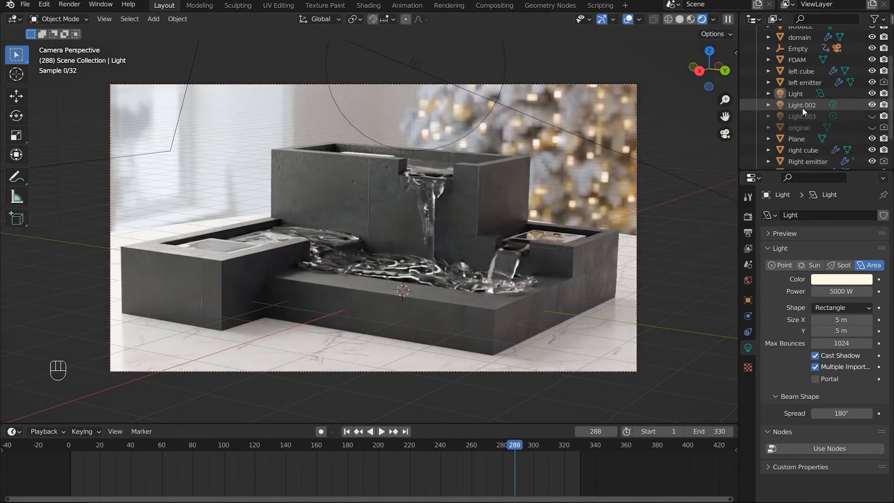
{"action": "left_click", "coordinate": [467, 76]}
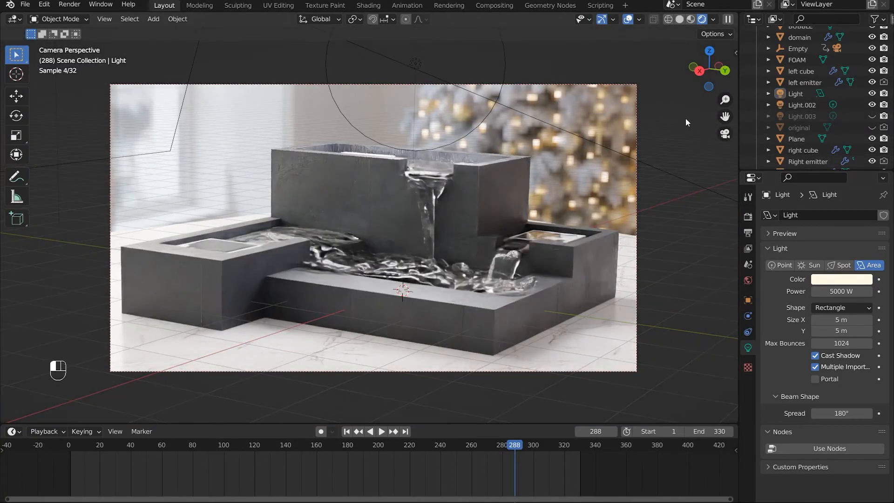
{"action": "left_click", "coordinate": [499, 87]}
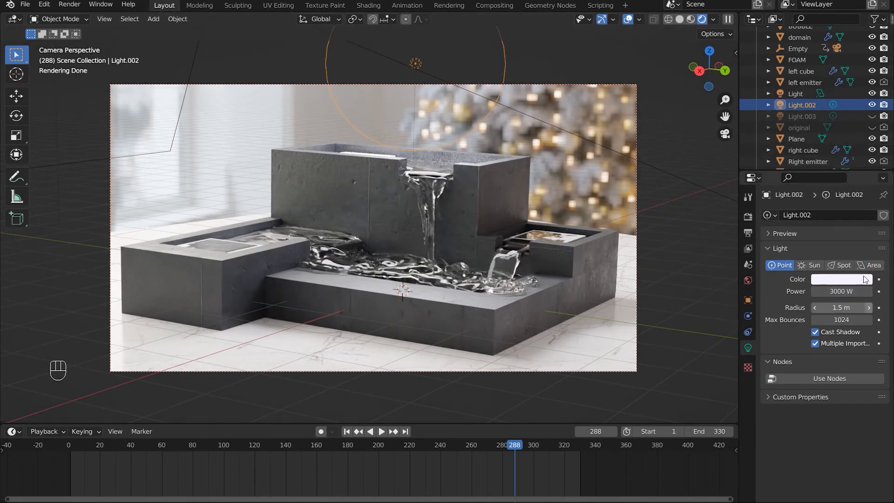
{"action": "left_click", "coordinate": [858, 278]}
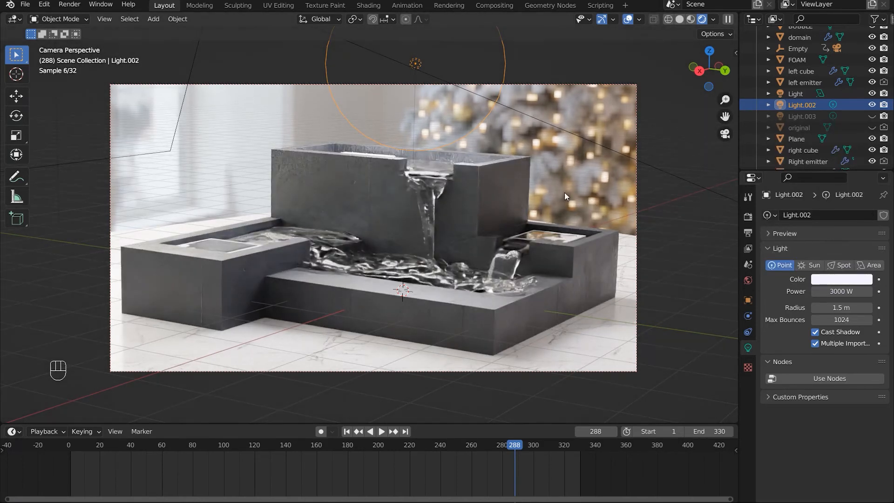
- Examine the position of Light.002 over the fountain from the top view, and return to the camera view
{"action": "key", "text": "KP_7"}
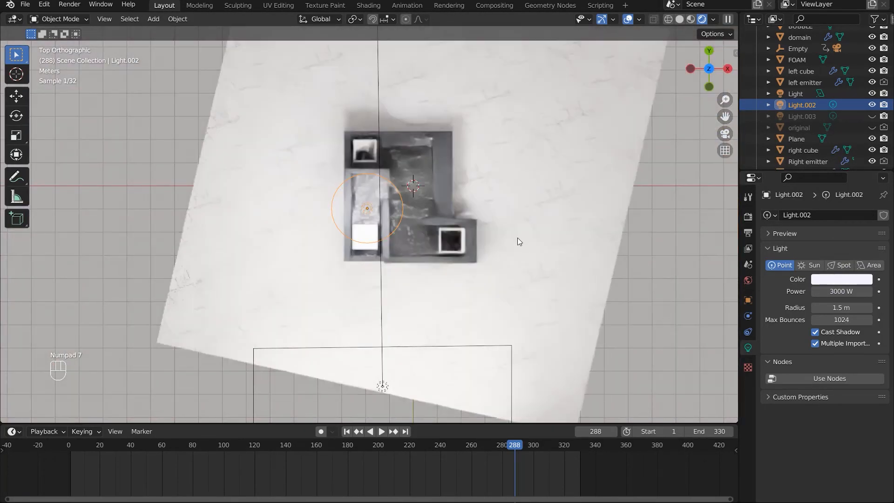
{"action": "scroll", "coordinate": [519, 241], "scroll_direction": "up", "scroll_amount": 3}
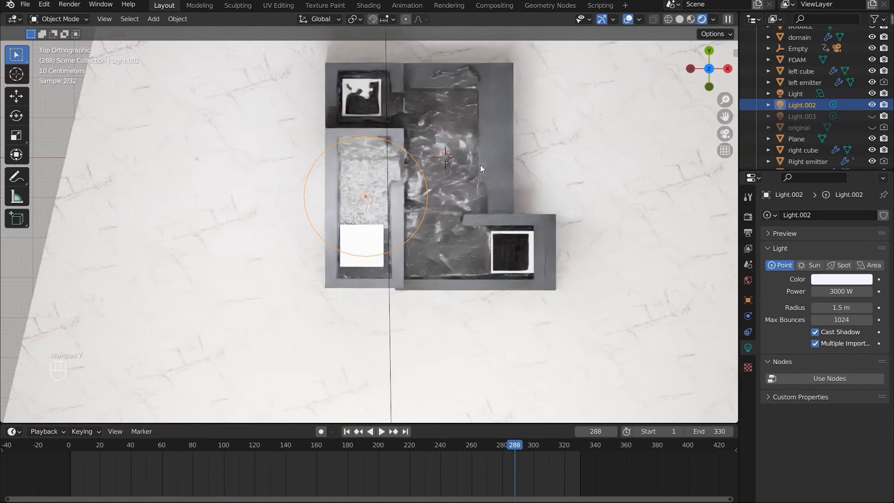
{"action": "key", "text": "KP_0"}
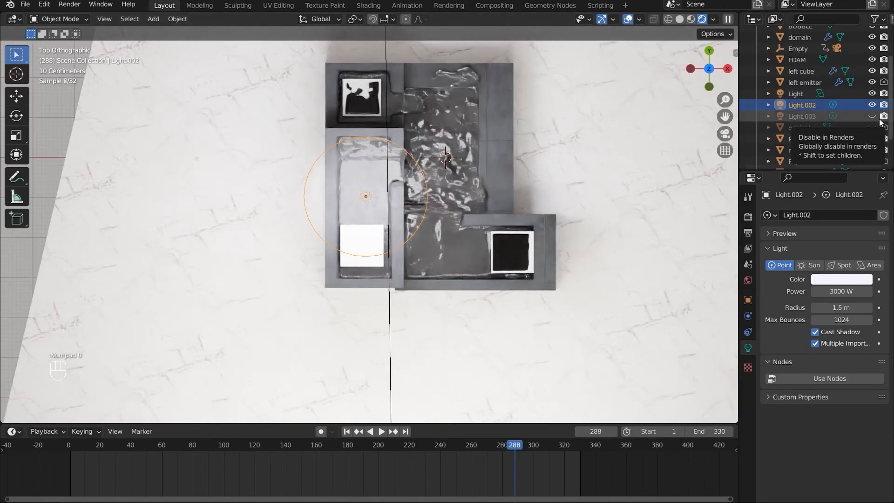
{"action": "left_click", "coordinate": [669, 261]}
{"action": "key", "text": "KP_0"}
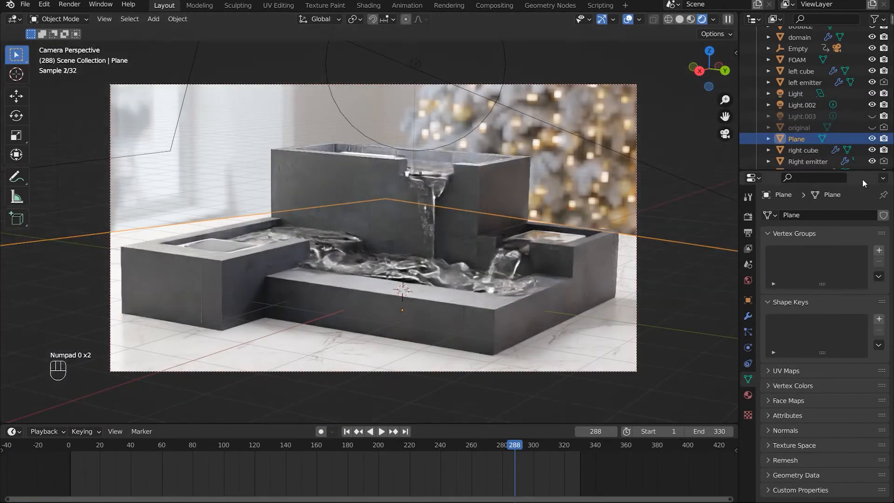
- Unhide Light.003 in the viewport and select it to show its point light settings
{"action": "left_click", "coordinate": [872, 116]}
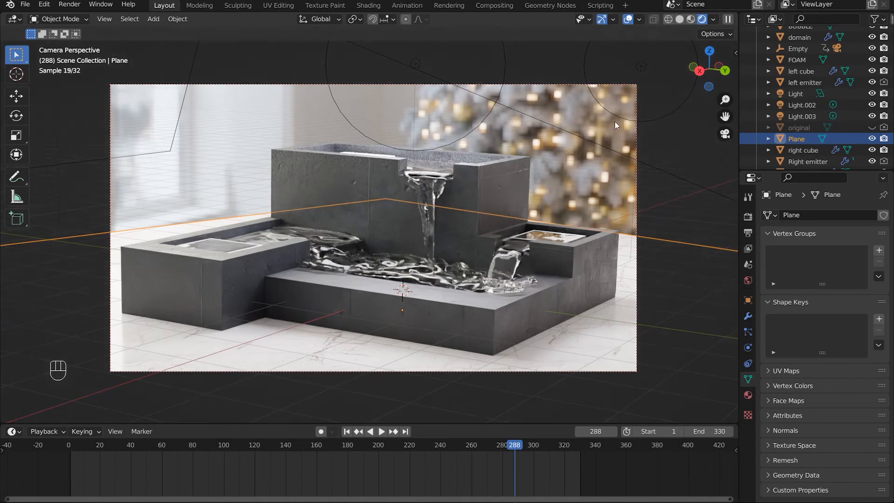
{"action": "left_click", "coordinate": [640, 66]}
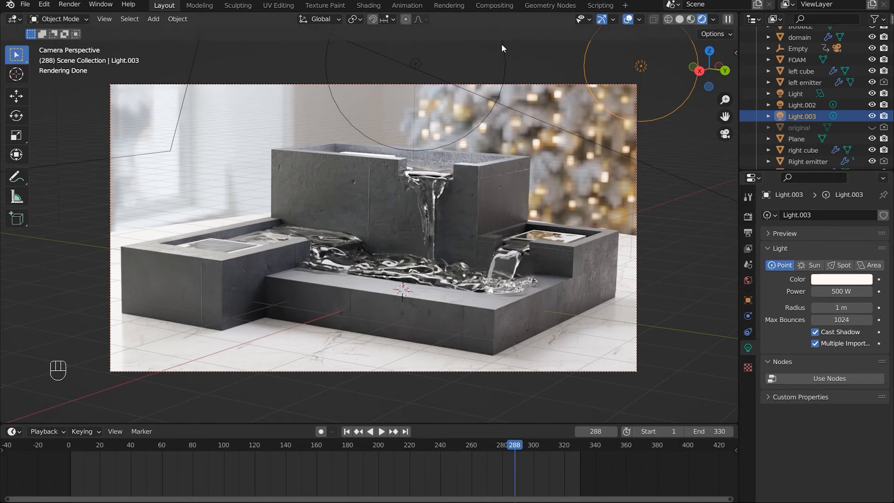
- Open the compositing node tree and examine its nodes from Render Layers through to the Composite and Viewer outputs
{"action": "left_click", "coordinate": [508, 6]}
{"action": "scroll", "coordinate": [282, 217], "scroll_direction": "down", "scroll_amount": 4}
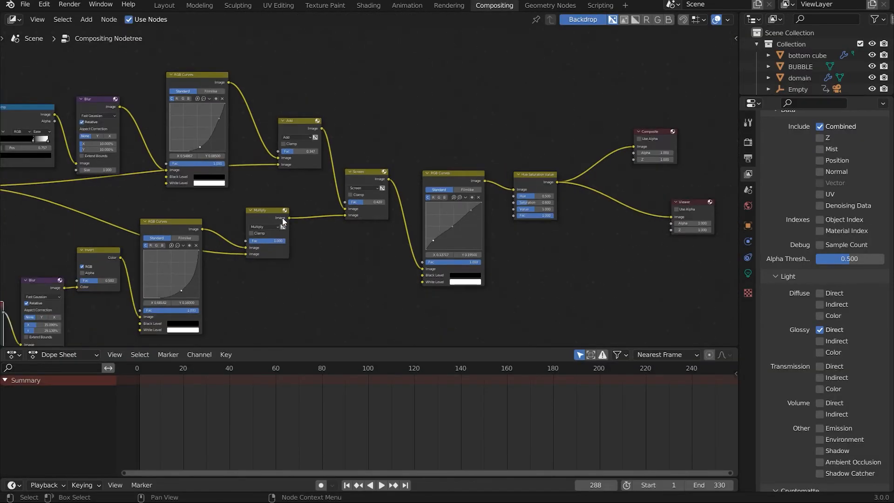
{"action": "key", "text": "Home"}
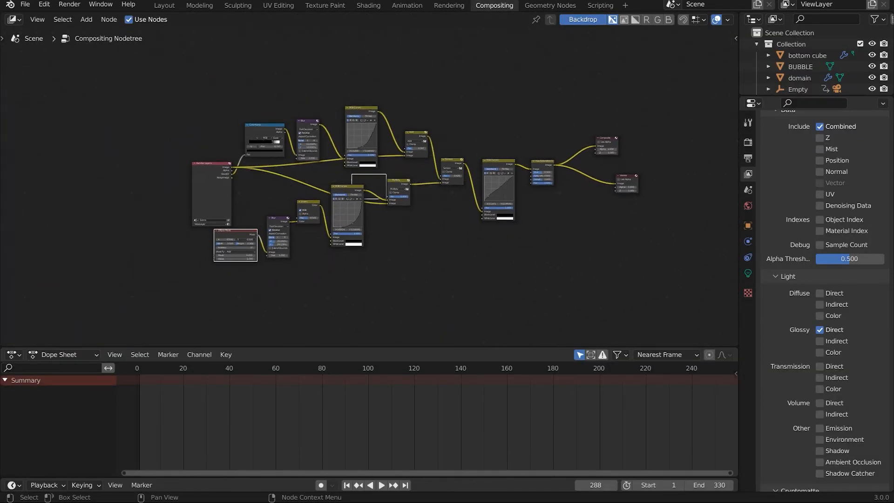
{"action": "left_click_drag", "start_coordinate": [238, 232], "coordinate": [238, 248]}
{"action": "middle_click_drag", "start_coordinate": [375, 199], "coordinate": [447, 241]}
{"action": "scroll", "coordinate": [447, 242], "scroll_direction": "up", "scroll_amount": 3}
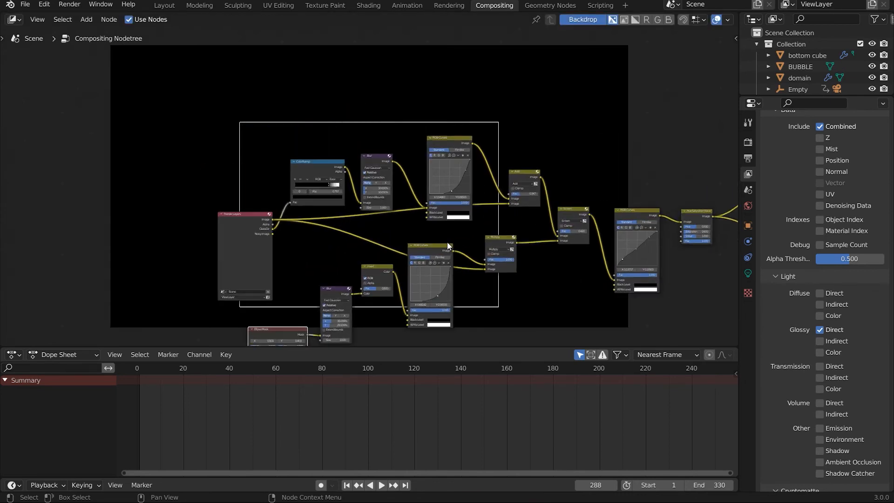
{"action": "middle_click_drag", "start_coordinate": [256, 258], "coordinate": [279, 186]}
{"action": "scroll", "coordinate": [309, 180], "scroll_direction": "up", "scroll_amount": 2}
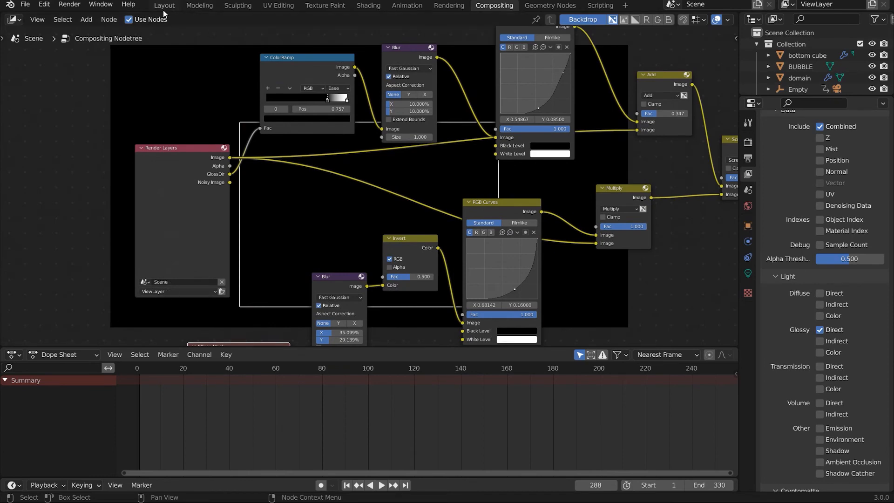
- Return to the Layout workspace and set the maximum render samples to 64 in the Cycles render settings
{"action": "left_click", "coordinate": [165, 6]}
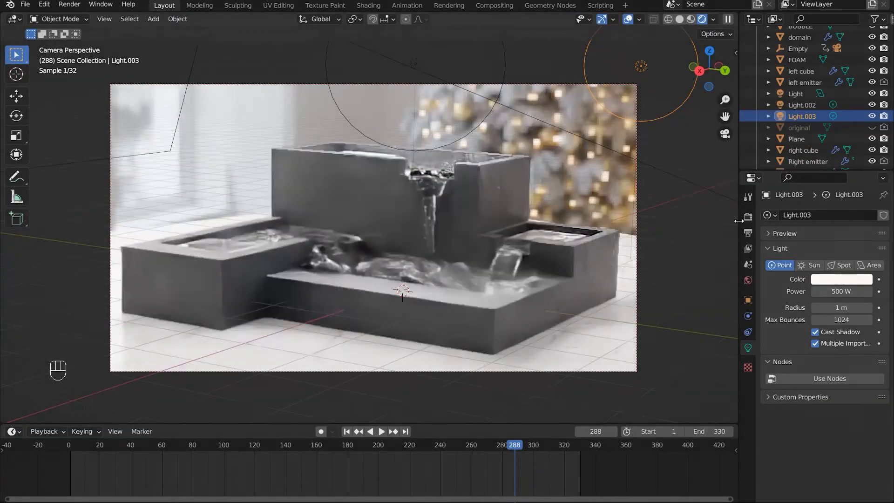
{"action": "left_click", "coordinate": [747, 216]}
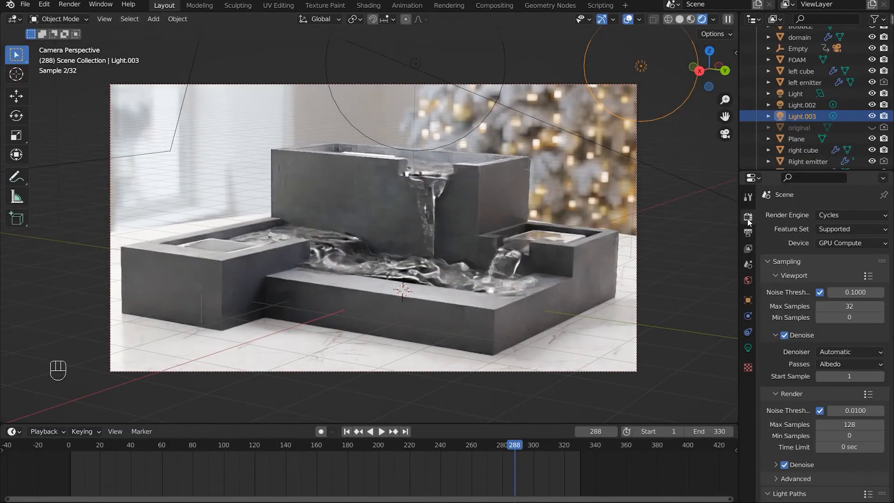
{"action": "double_click", "coordinate": [849, 424]}
{"action": "type", "text": "64"}
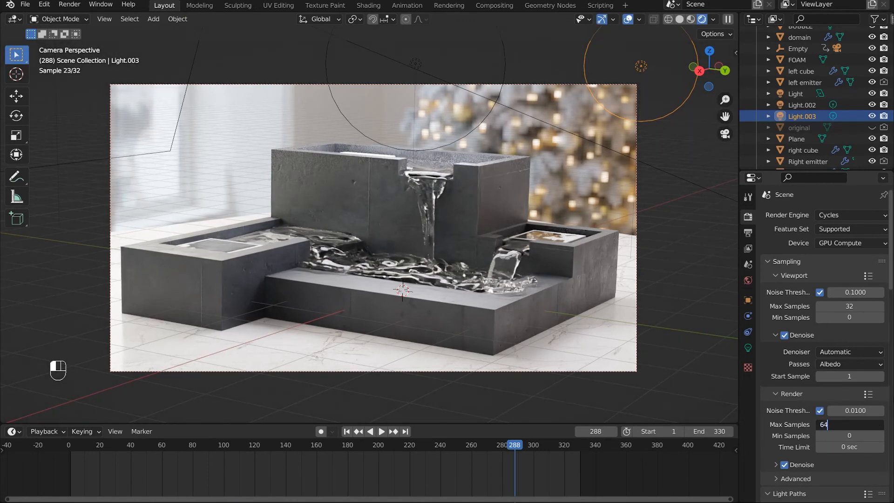
{"action": "key", "text": "Return"}
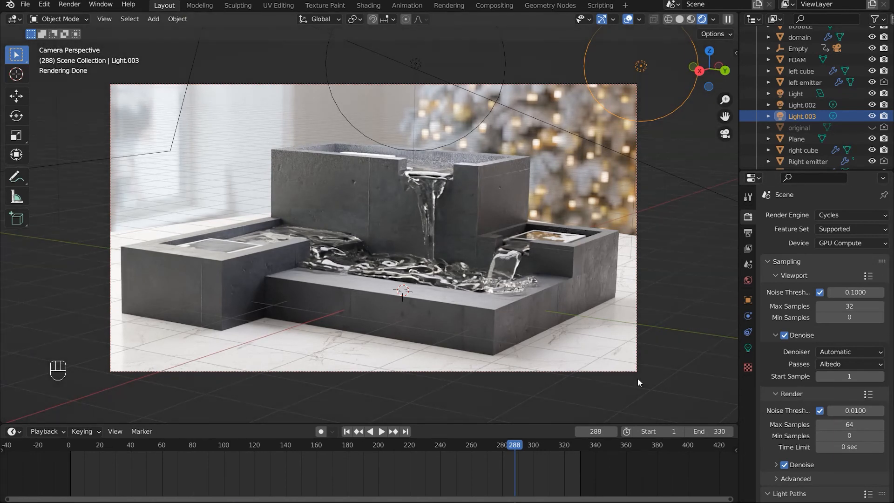
- Render the current frame, view the whole render result and close it to return to the 3D scene
{"action": "key", "text": "F12"}
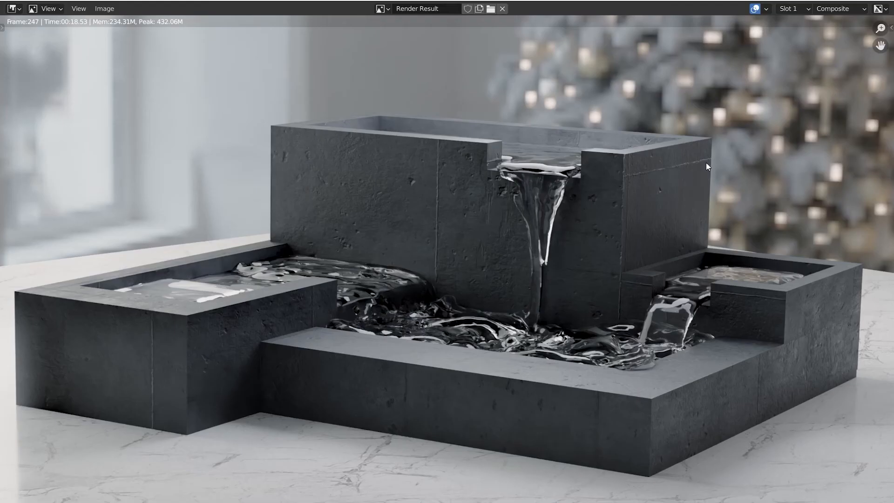
{"action": "scroll", "coordinate": [706, 163], "scroll_direction": "down", "scroll_amount": 1}
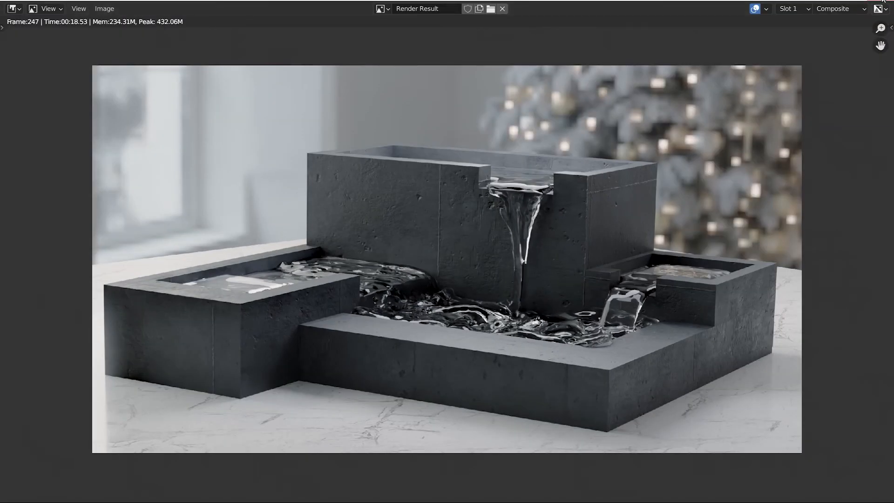
{"action": "key", "text": "Escape"}
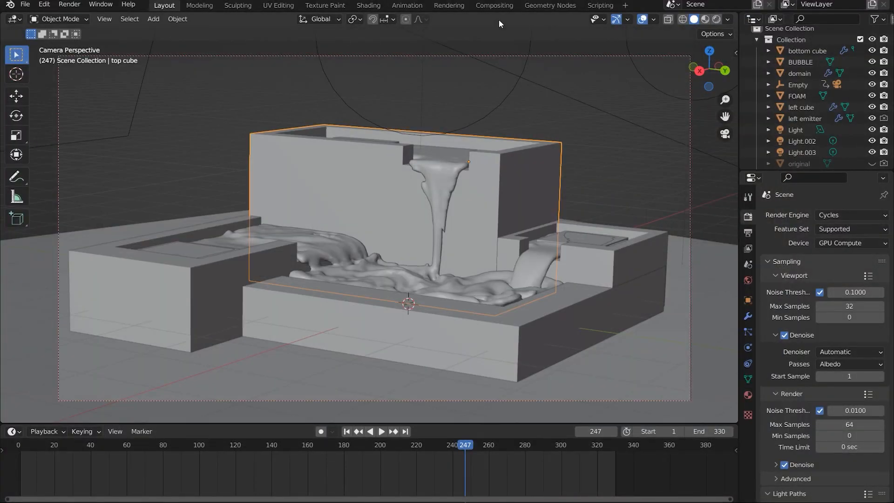
- Go back to the compositing node tree and reassign Scene as the source of the Render Layers node
{"action": "left_click", "coordinate": [494, 6]}
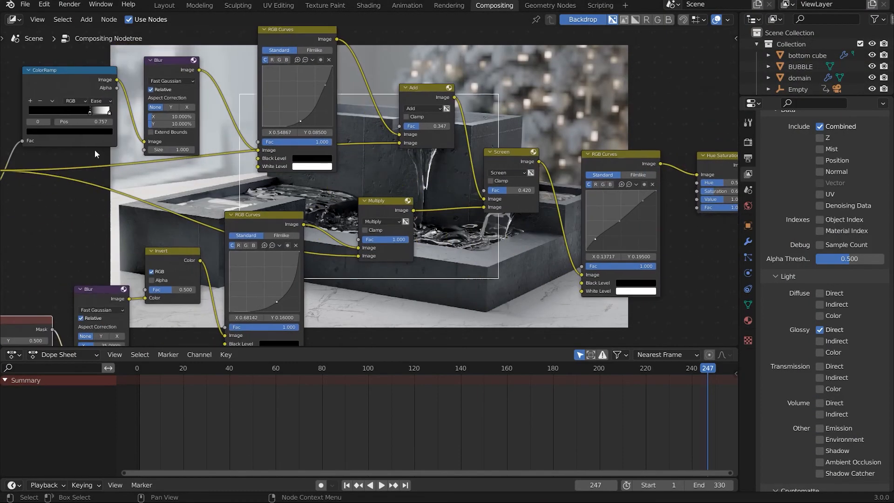
{"action": "left_click", "coordinate": [145, 284]}
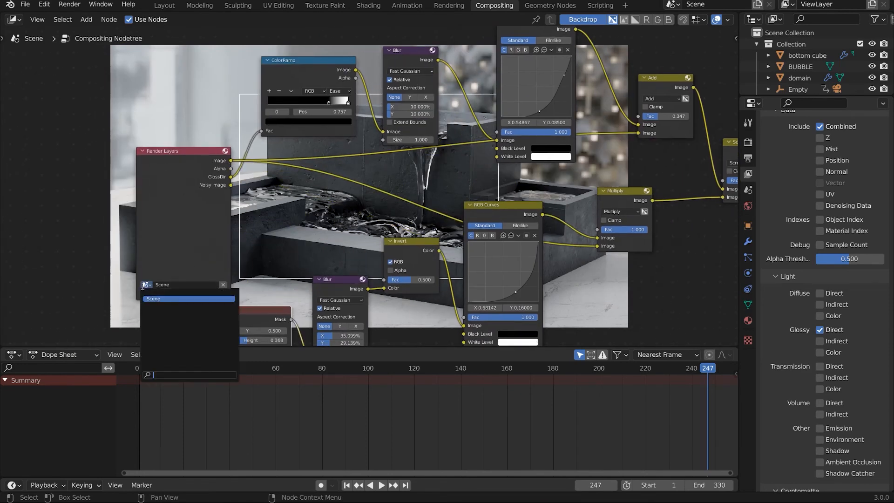
{"action": "left_click", "coordinate": [165, 299]}
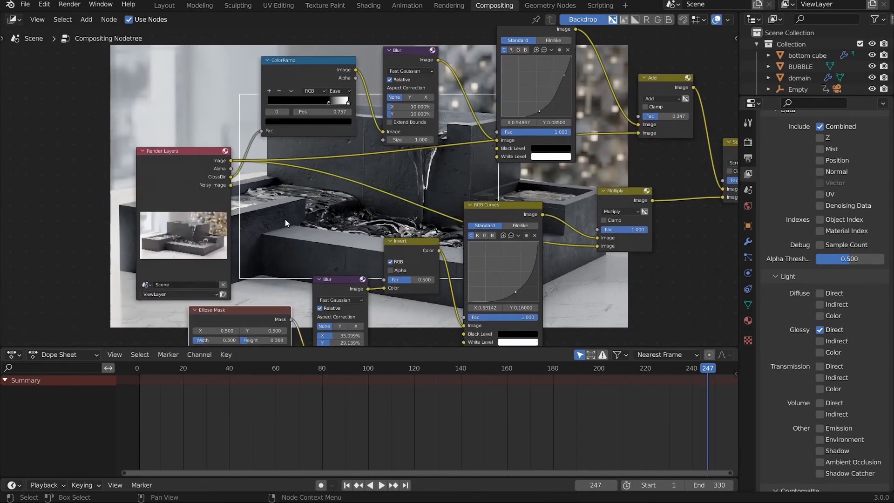
- Preview the glow branch in the backdrop, node by node: ColorRamp, Blur and the upper RGB Curves
{"action": "middle_click_drag", "start_coordinate": [265, 182], "coordinate": [225, 216]}
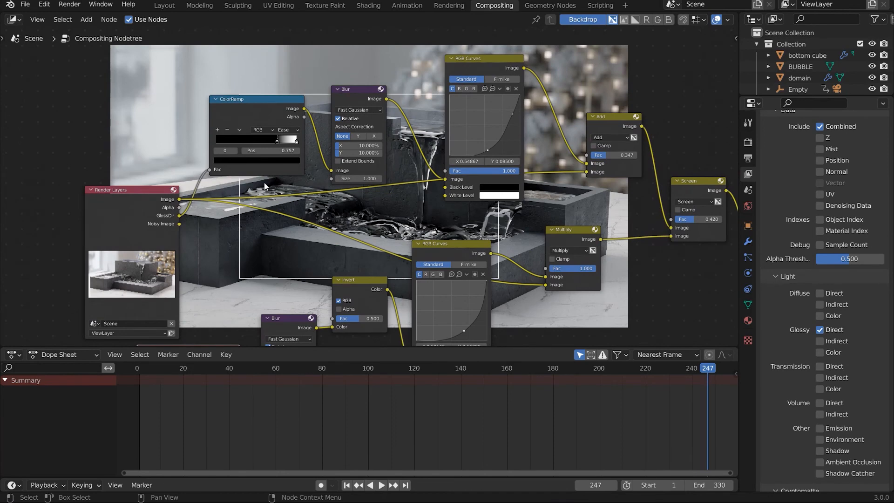
{"action": "left_click", "coordinate": [256, 113], "text": "ctrl+shift"}
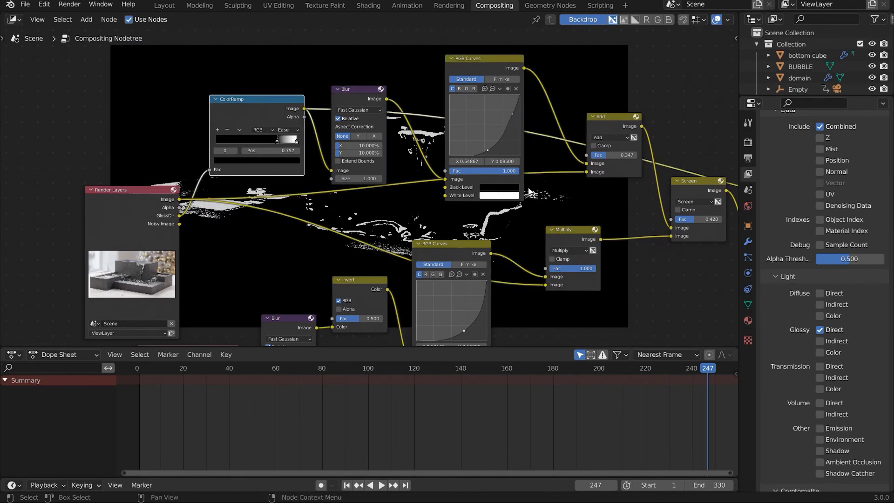
{"action": "middle_click_drag", "start_coordinate": [256, 119], "coordinate": [124, 234]}
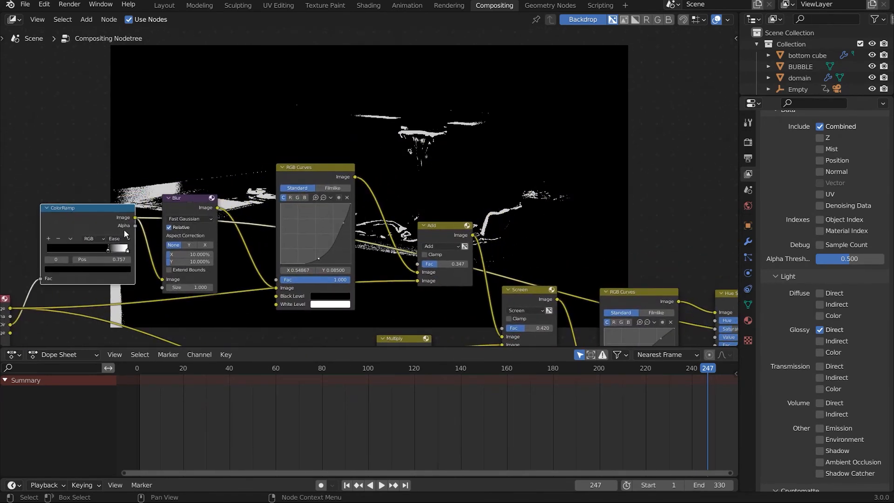
{"action": "left_click", "coordinate": [175, 203], "text": "ctrl+shift"}
{"action": "middle_click_drag", "start_coordinate": [386, 182], "coordinate": [234, 183]}
{"action": "left_click", "coordinate": [194, 174], "text": "ctrl+shift"}
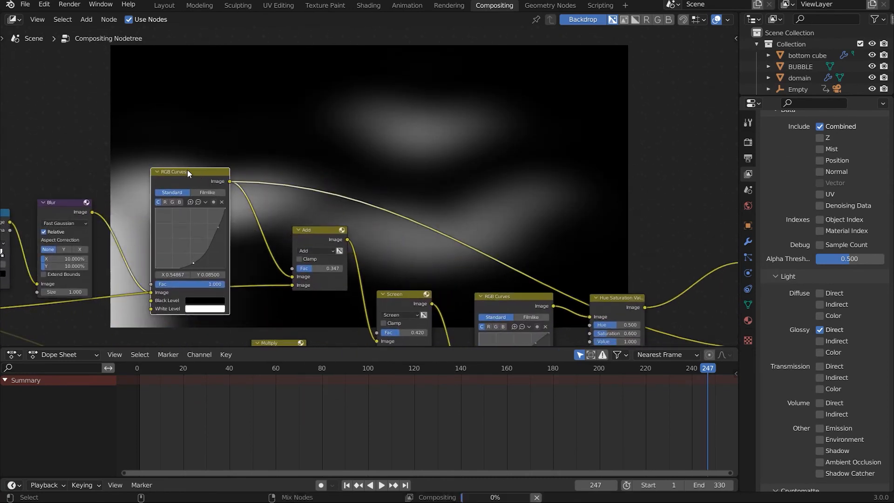
- Preview the vignette branch in the backdrop, node by node: Ellipse Mask, its Blur and Invert
{"action": "middle_click_drag", "start_coordinate": [350, 235], "coordinate": [262, 180]}
{"action": "middle_click_drag", "start_coordinate": [254, 232], "coordinate": [278, 212]}
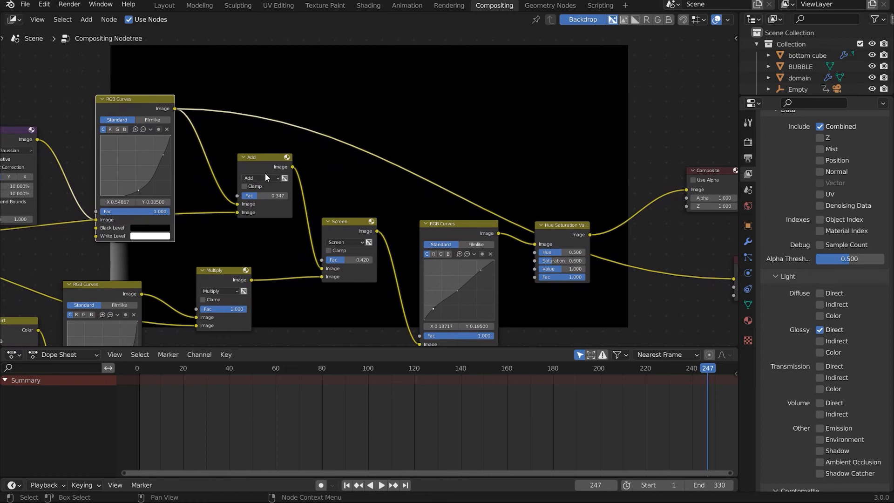
{"action": "middle_click_drag", "start_coordinate": [255, 208], "coordinate": [527, 105]}
{"action": "middle_click_drag", "start_coordinate": [181, 293], "coordinate": [255, 184]}
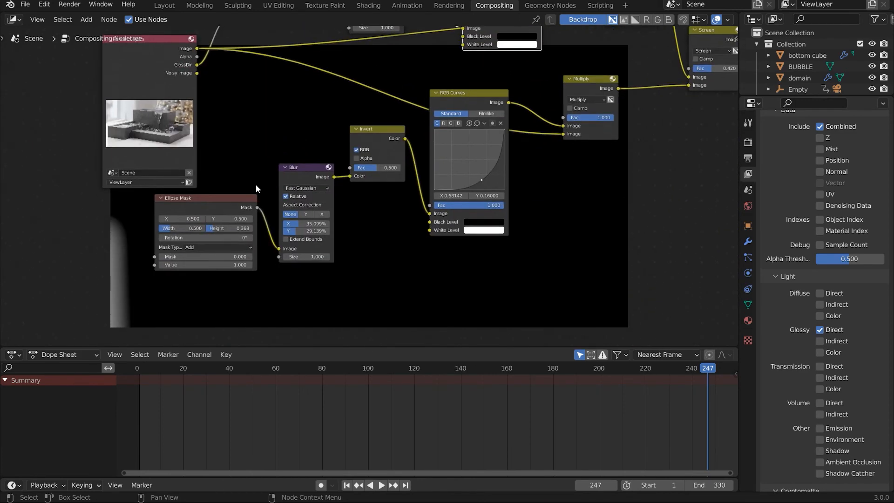
{"action": "left_click", "coordinate": [201, 208], "text": "ctrl+shift"}
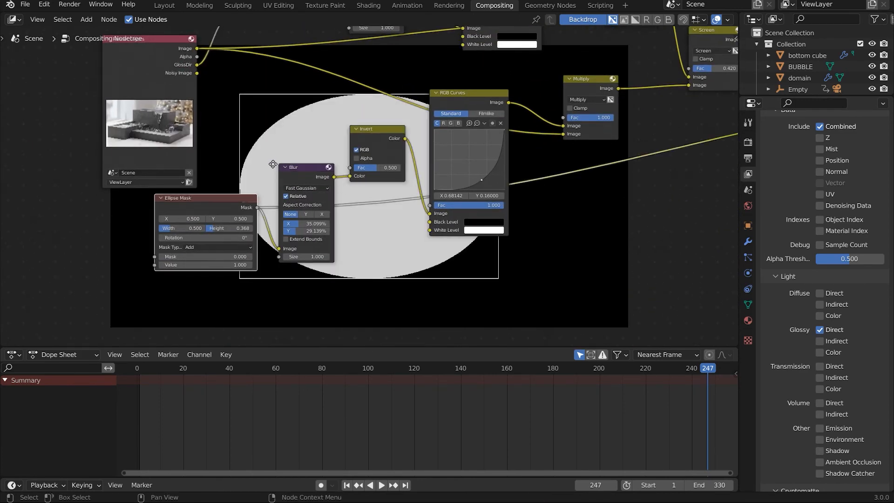
{"action": "middle_click_drag", "start_coordinate": [272, 163], "coordinate": [83, 177]}
{"action": "left_click", "coordinate": [108, 182], "text": "ctrl+shift"}
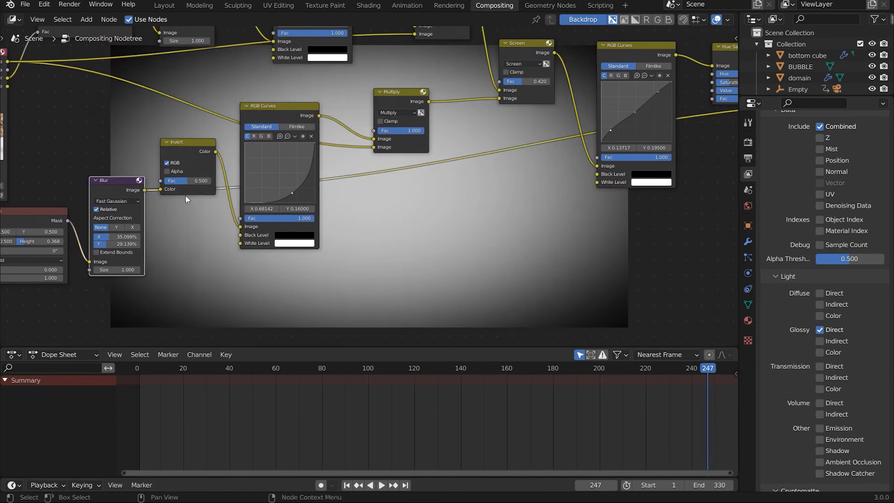
{"action": "middle_click_drag", "start_coordinate": [197, 199], "coordinate": [163, 244]}
{"action": "left_click", "coordinate": [155, 194], "text": "ctrl+shift"}
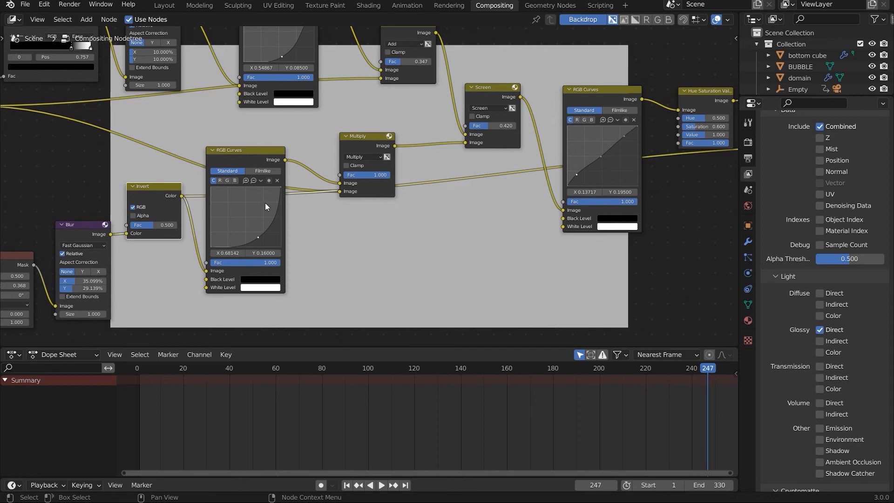
- Preview the vignette's RGB Curves, the Multiply mix and the Screen mix in the backdrop
{"action": "middle_click_drag", "start_coordinate": [264, 203], "coordinate": [282, 272]}
{"action": "scroll", "coordinate": [359, 194], "scroll_direction": "up", "scroll_amount": 1}
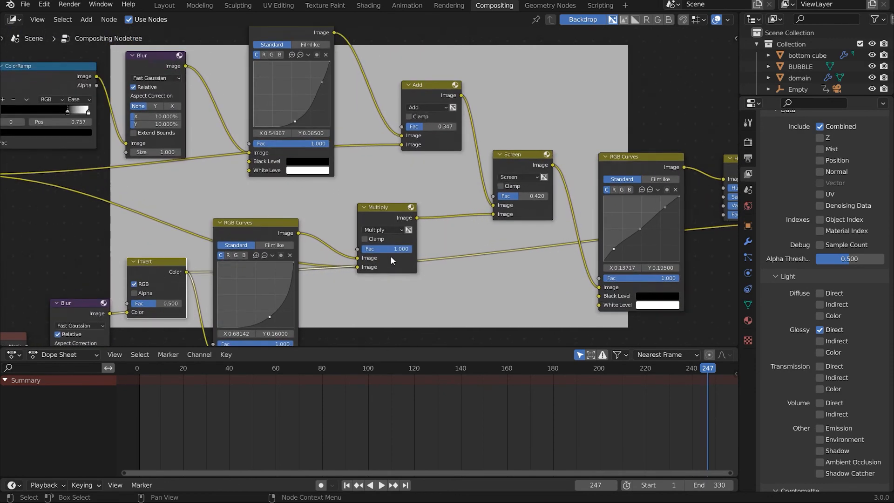
{"action": "scroll", "coordinate": [390, 256], "scroll_direction": "down", "scroll_amount": 1}
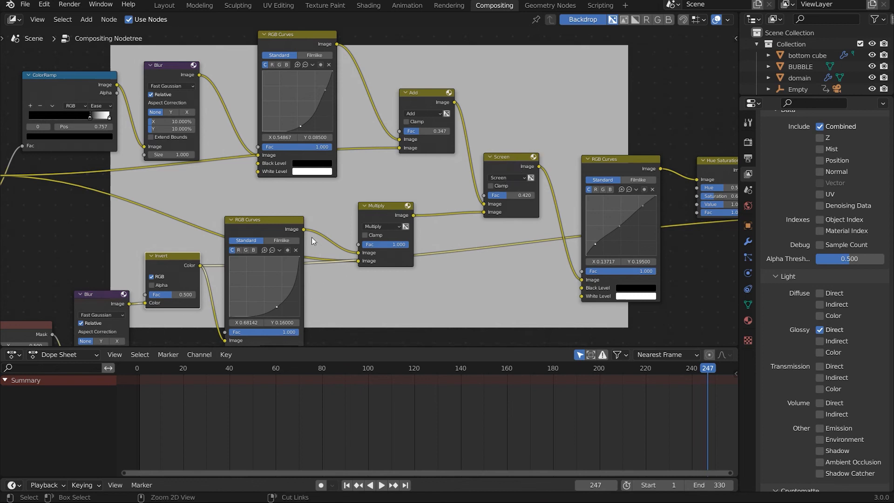
{"action": "left_click", "coordinate": [272, 227], "text": "ctrl+shift"}
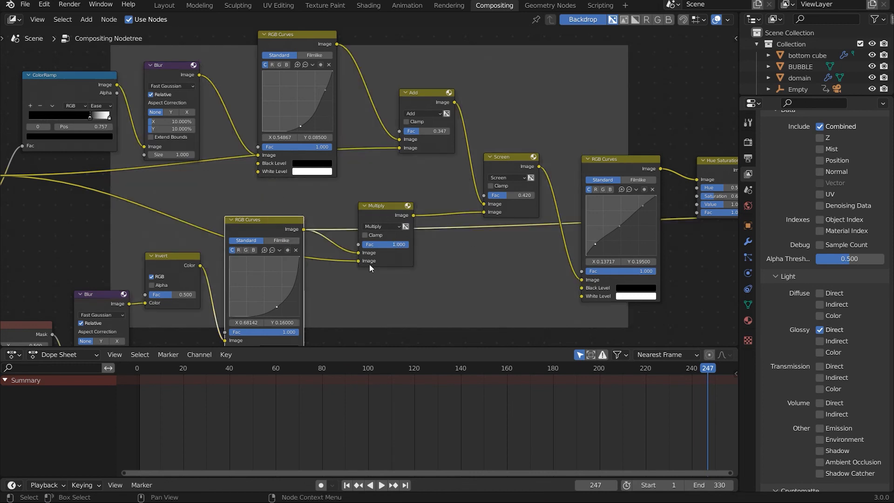
{"action": "left_click", "coordinate": [382, 208], "text": "ctrl+shift"}
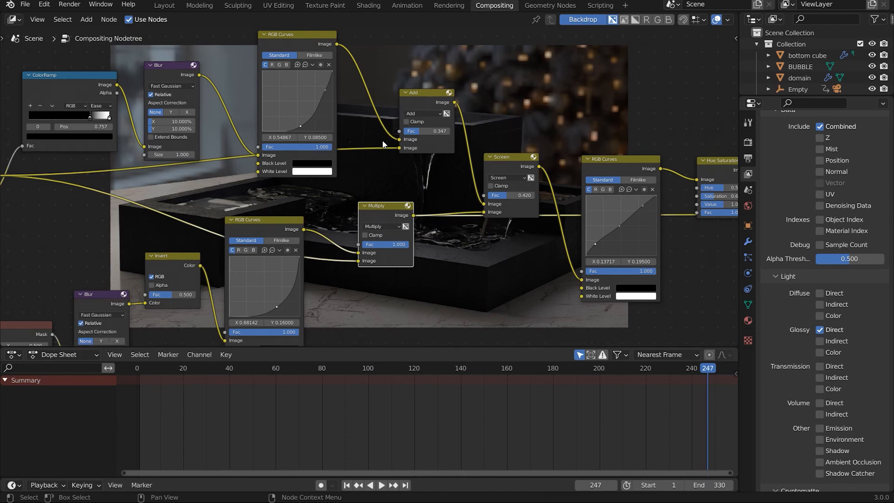
{"action": "left_click", "coordinate": [504, 167], "text": "ctrl+shift"}
- Preview the final RGB Curves and link the Hue Saturation Value node back to the Viewer
{"action": "middle_click_drag", "start_coordinate": [413, 192], "coordinate": [161, 220]}
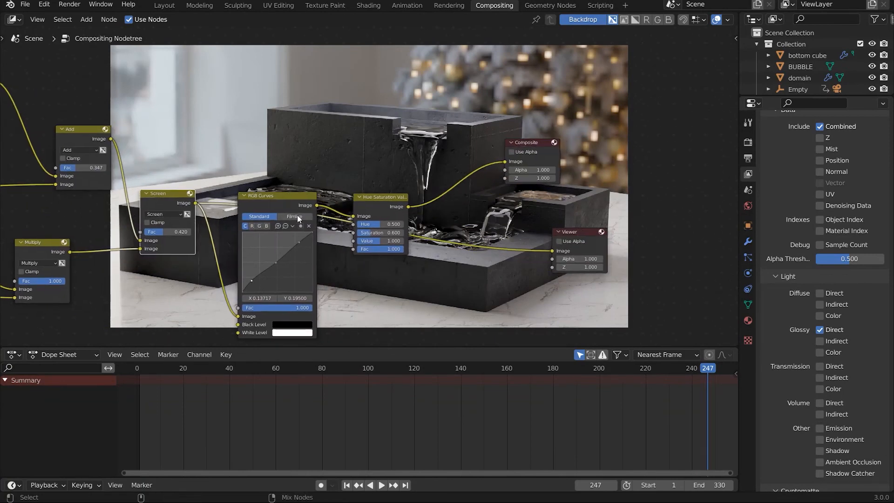
{"action": "left_click", "coordinate": [264, 197], "text": "ctrl+shift"}
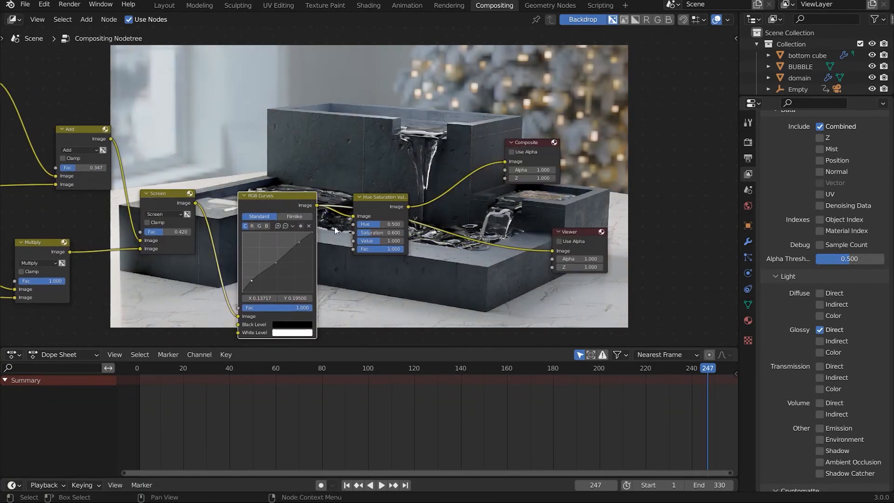
{"action": "left_click", "coordinate": [378, 198], "text": "ctrl+shift"}
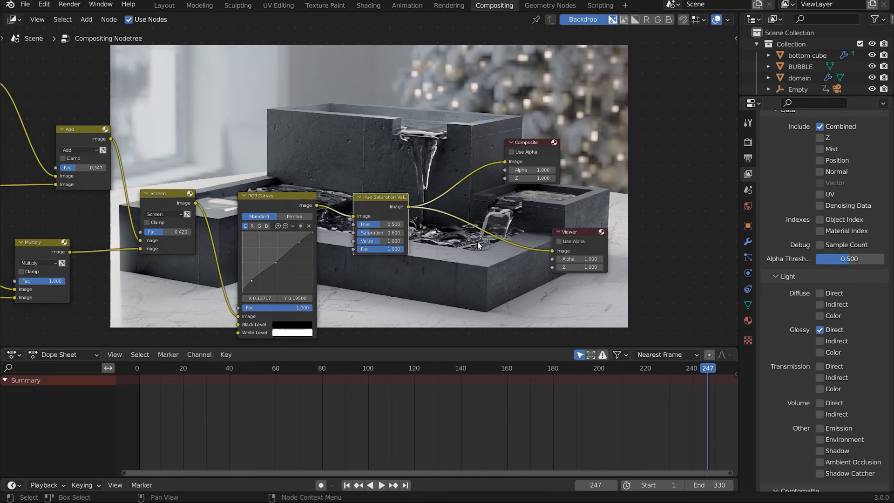
- Maximize the node editor and show the complete compositing node tree over the backdrop
{"action": "middle_click_drag", "start_coordinate": [341, 250], "coordinate": [470, 192]}
{"action": "scroll", "coordinate": [470, 192], "scroll_direction": "down", "scroll_amount": 4}
{"action": "middle_click_drag", "start_coordinate": [393, 204], "coordinate": [511, 204]}
{"action": "scroll", "coordinate": [518, 270], "scroll_direction": "down", "scroll_amount": 1}
{"action": "key", "text": "ctrl+space"}
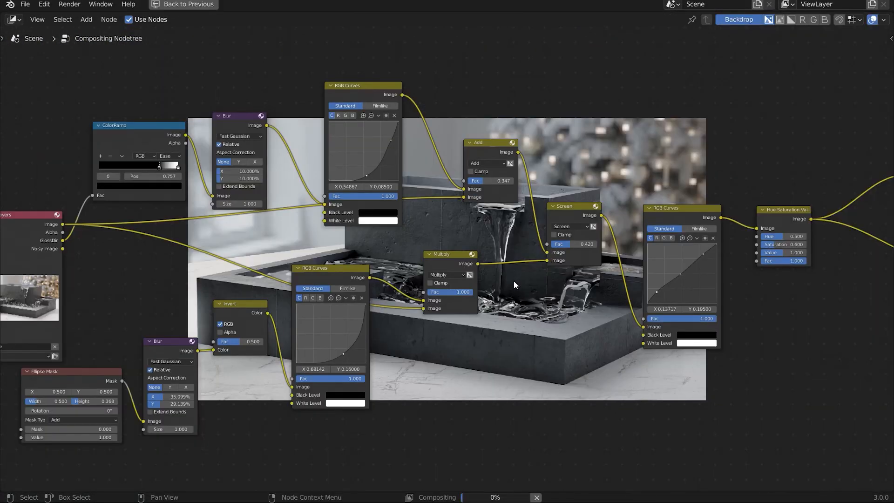
{"action": "scroll", "coordinate": [503, 281], "scroll_direction": "down", "scroll_amount": 2}
{"action": "scroll", "coordinate": [503, 281], "scroll_direction": "down", "scroll_amount": 2}
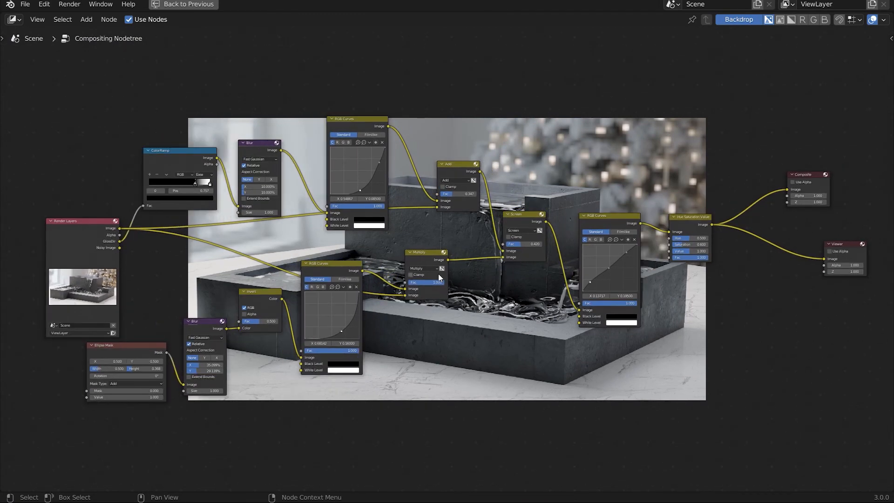
{"action": "middle_click_drag", "start_coordinate": [456, 276], "coordinate": [452, 278]}
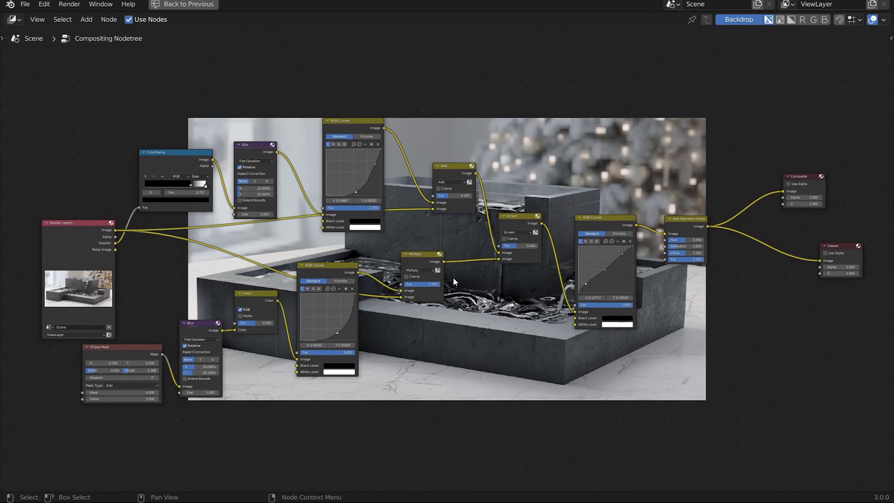
- Leave the maximized compositing view for the Layout workspace and set the final render's Max Samples to 110
{"action": "key", "text": "ctrl+space"}
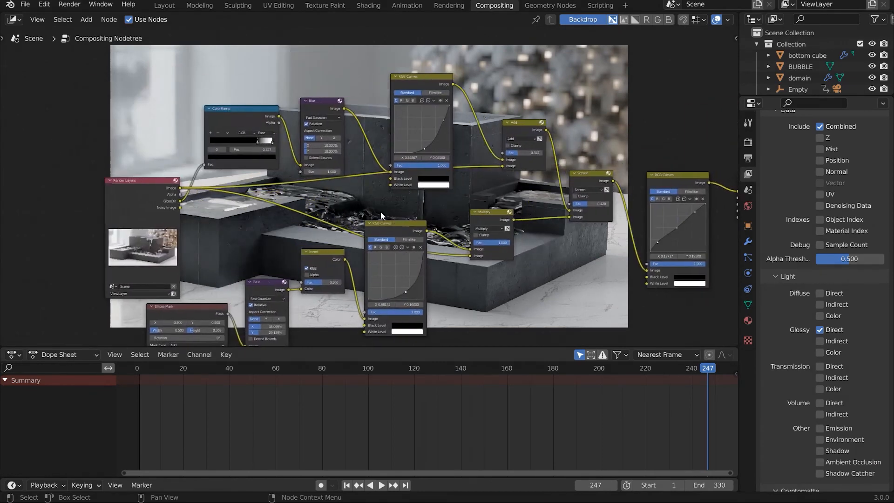
{"action": "left_click", "coordinate": [163, 6]}
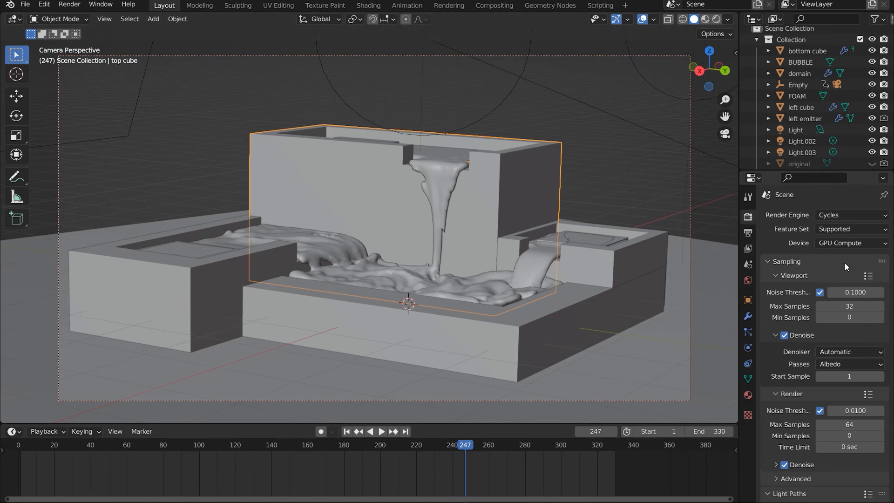
{"action": "scroll", "coordinate": [814, 350], "scroll_direction": "down", "scroll_amount": 5}
{"action": "left_click", "coordinate": [847, 334]}
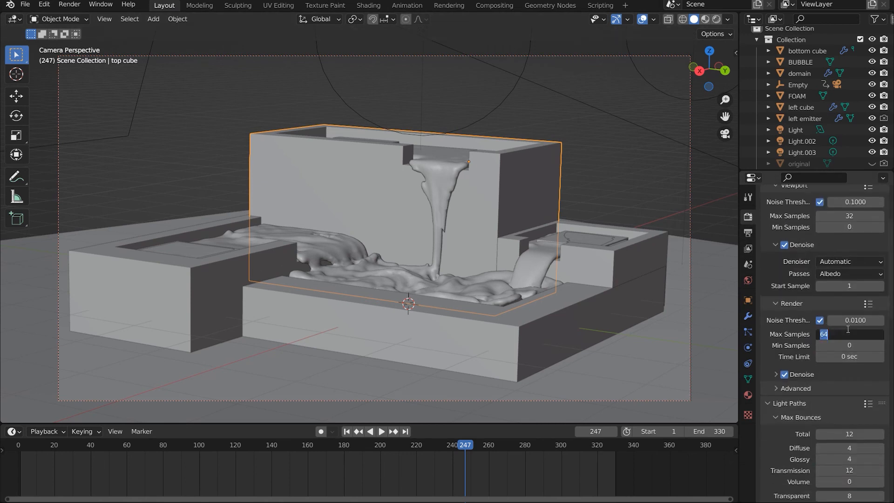
{"action": "type", "text": "110"}
{"action": "key", "text": "Return"}
- Review the light paths, film and performance render settings, then the output resolution, frame rate, frame range and file format
{"action": "scroll", "coordinate": [847, 353], "scroll_direction": "down", "scroll_amount": 11}
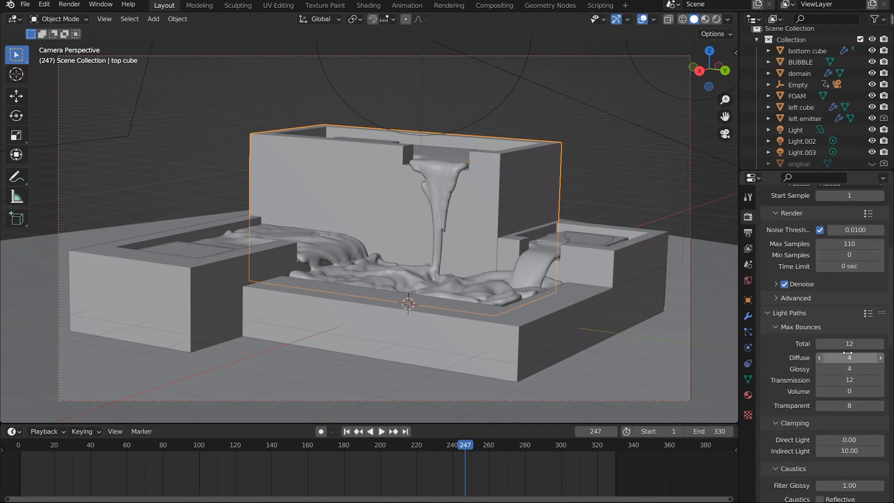
{"action": "scroll", "coordinate": [847, 353], "scroll_direction": "down", "scroll_amount": 6}
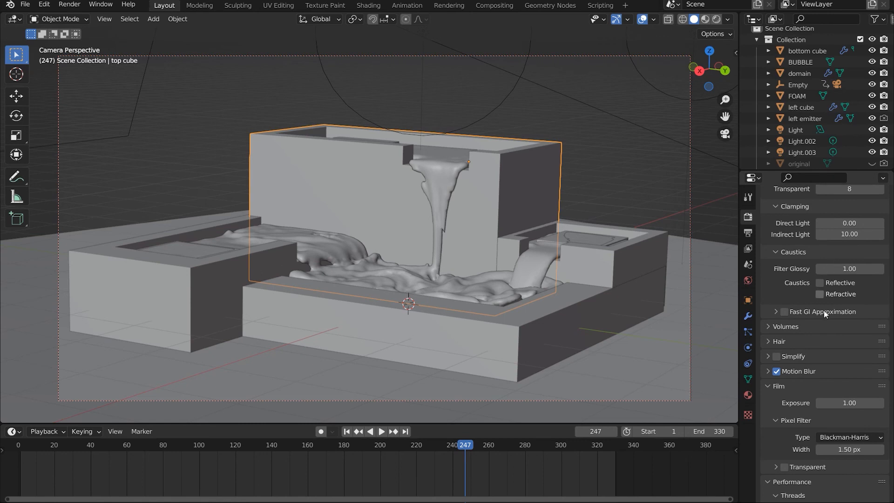
{"action": "scroll", "coordinate": [809, 346], "scroll_direction": "down", "scroll_amount": 6}
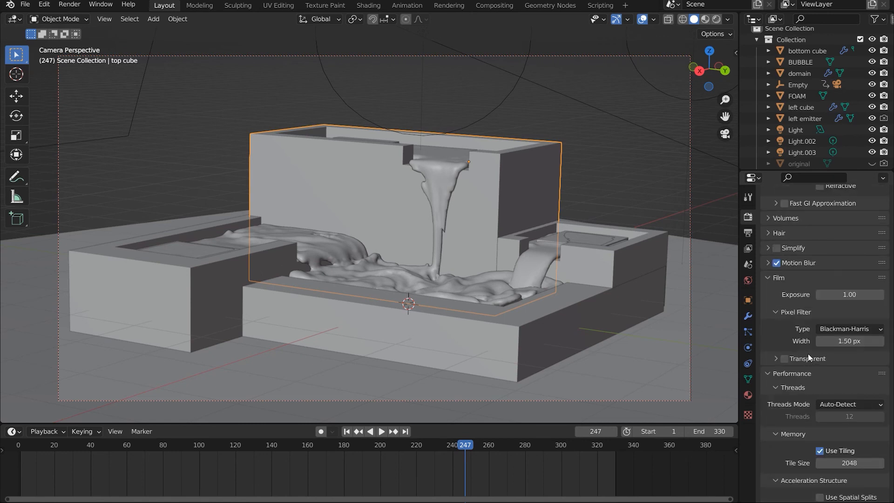
{"action": "scroll", "coordinate": [808, 353], "scroll_direction": "down", "scroll_amount": 9}
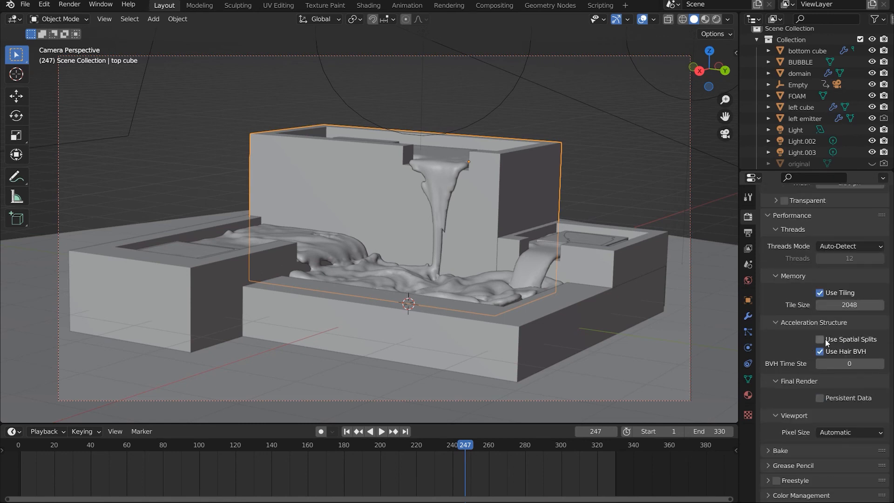
{"action": "scroll", "coordinate": [805, 344], "scroll_direction": "up", "scroll_amount": 1}
{"action": "left_click", "coordinate": [748, 234]}
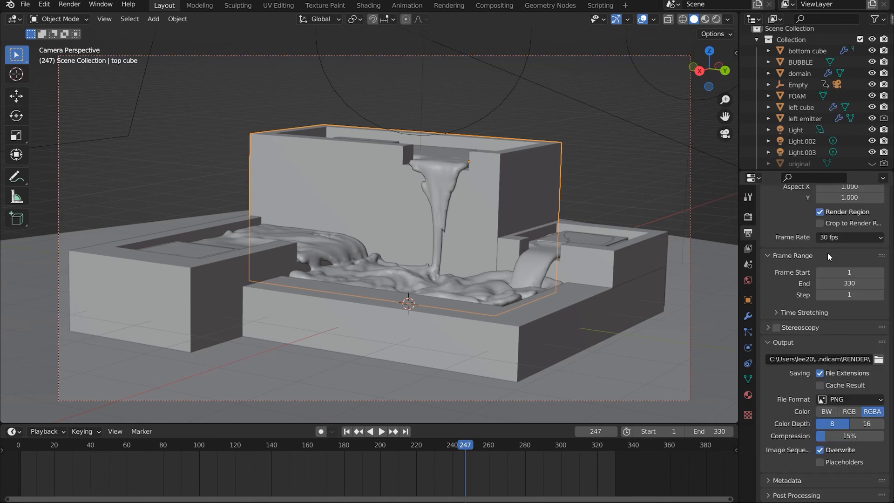
{"action": "scroll", "coordinate": [827, 253], "scroll_direction": "up", "scroll_amount": 5}
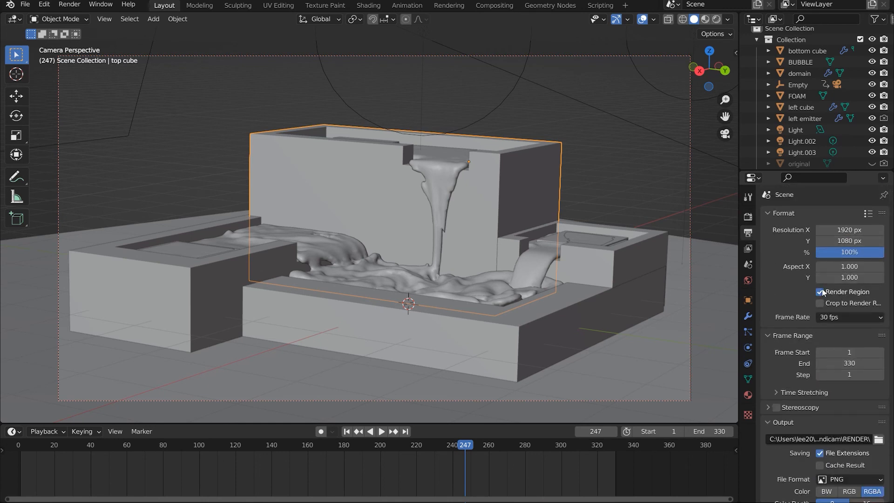
{"action": "scroll", "coordinate": [835, 279], "scroll_direction": "down", "scroll_amount": 4}
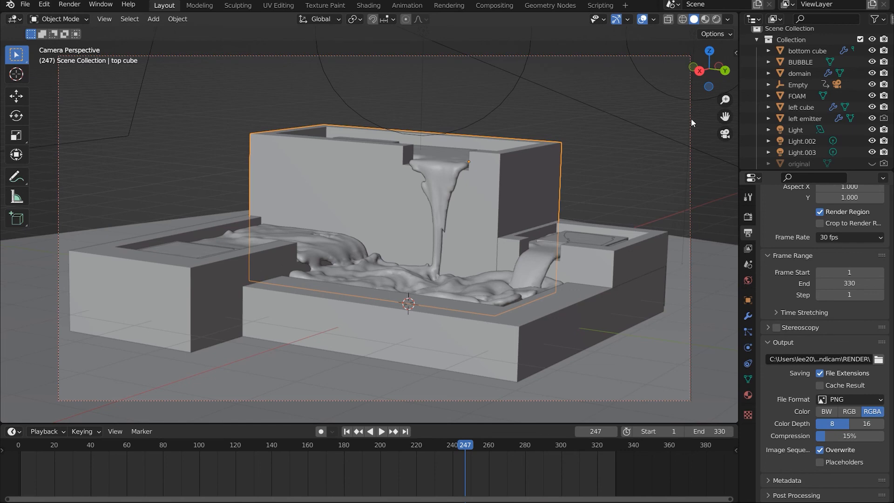
- Switch the camera viewport to Rendered shading and return to the output format settings
{"action": "left_click", "coordinate": [717, 19]}
{"action": "scroll", "coordinate": [847, 303], "scroll_direction": "up", "scroll_amount": 4}
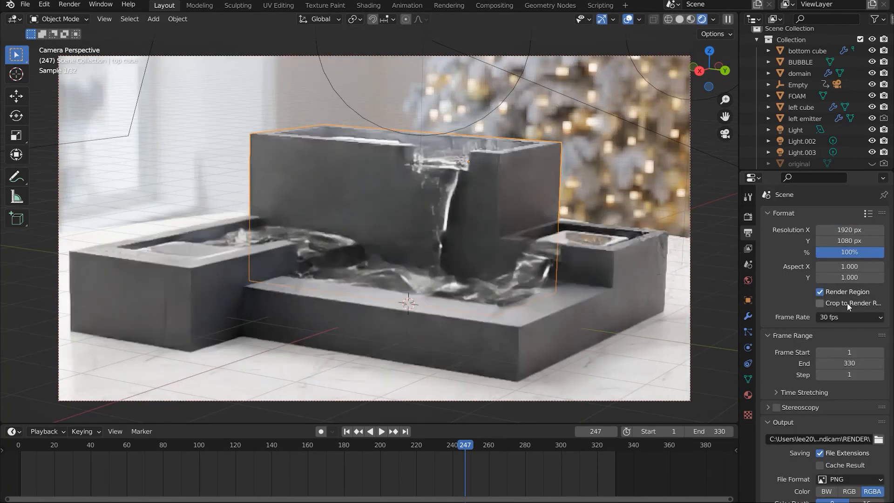